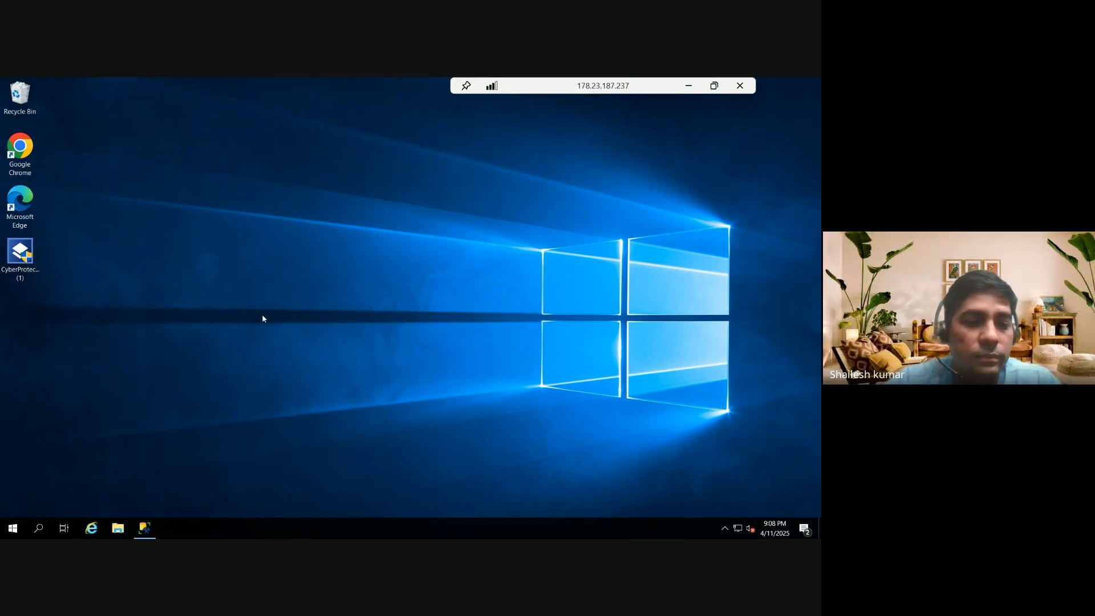
Step: Search Windows for pgadmin and launch pgAdmin 4
left_click(38, 529)
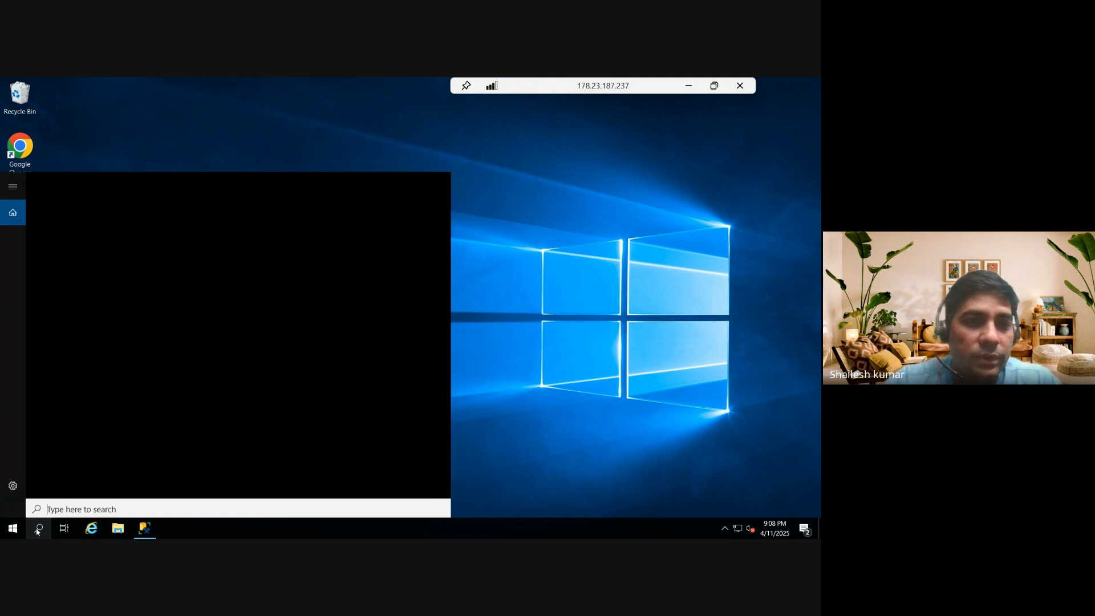
type("p")
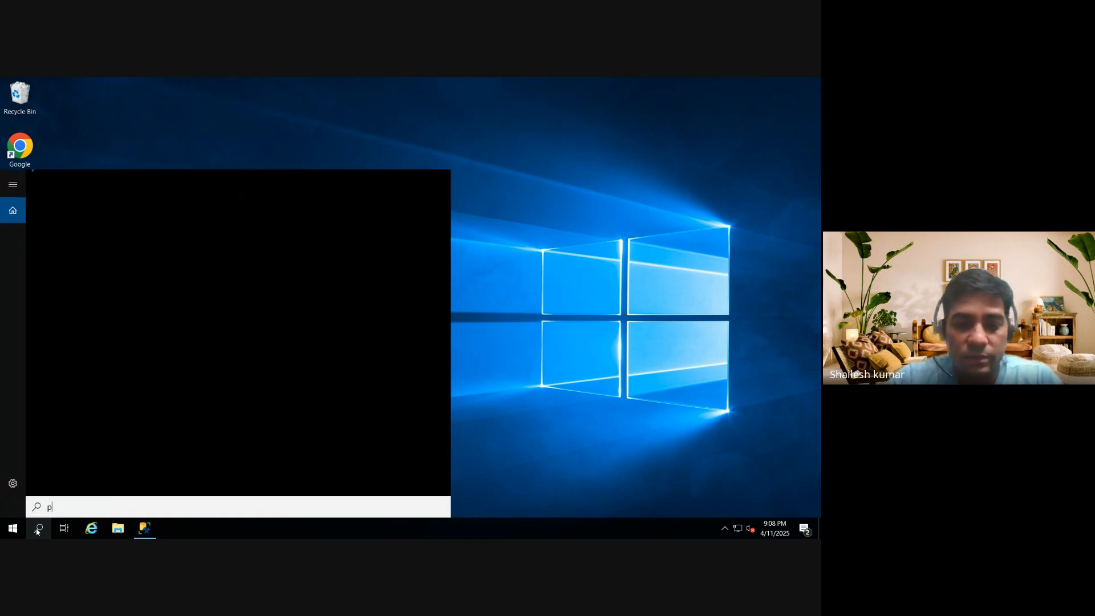
type("gadmin")
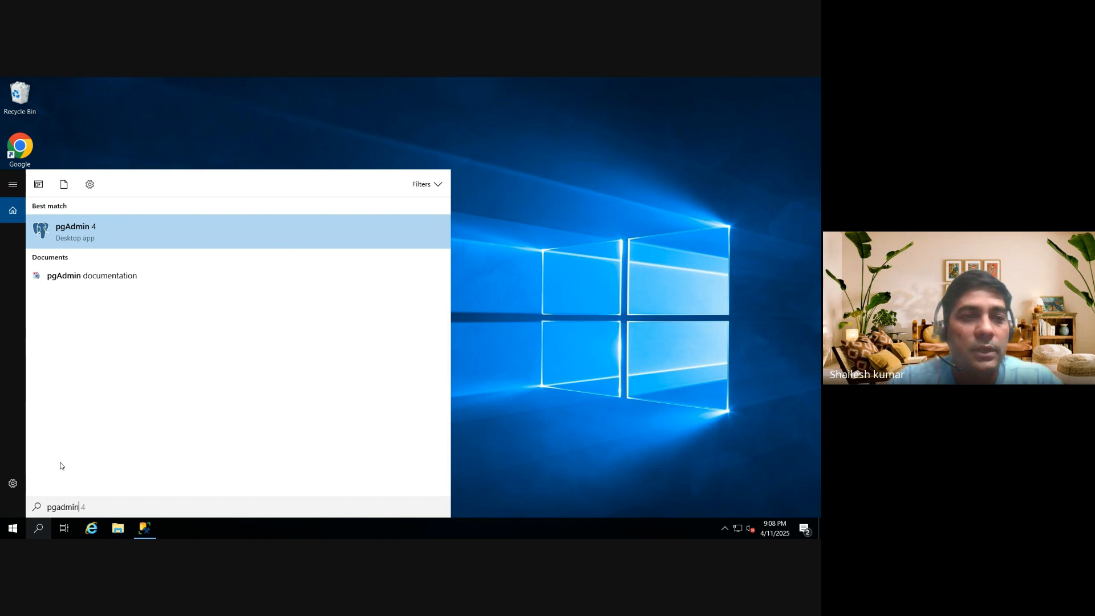
left_click(64, 241)
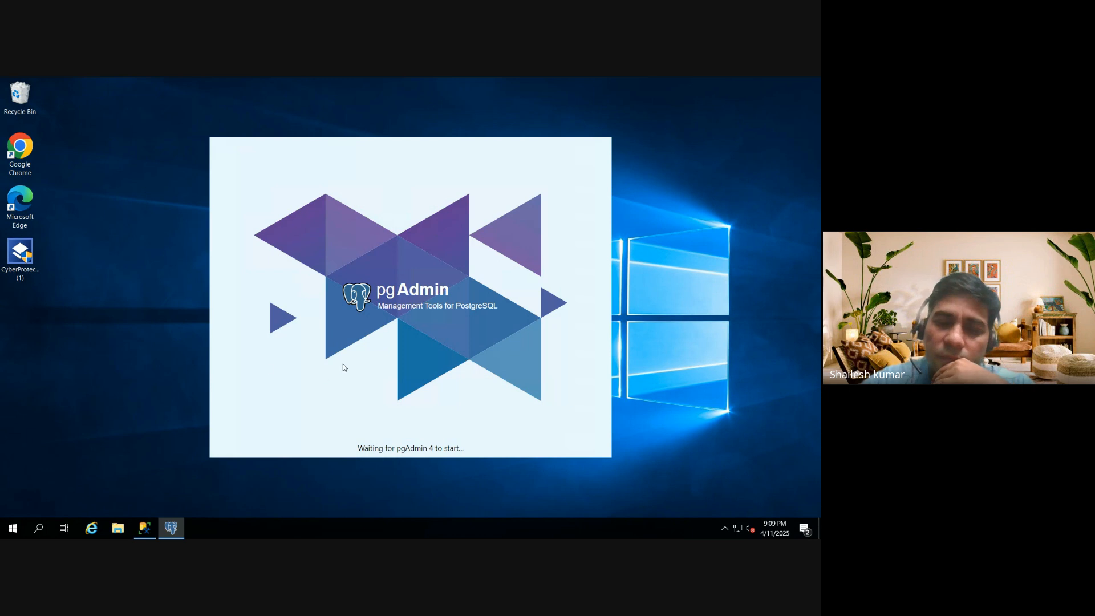
Step: Open Windows Services, check the status of the postgresql-x64-15 service, and minimize the Services window
left_click(39, 529)
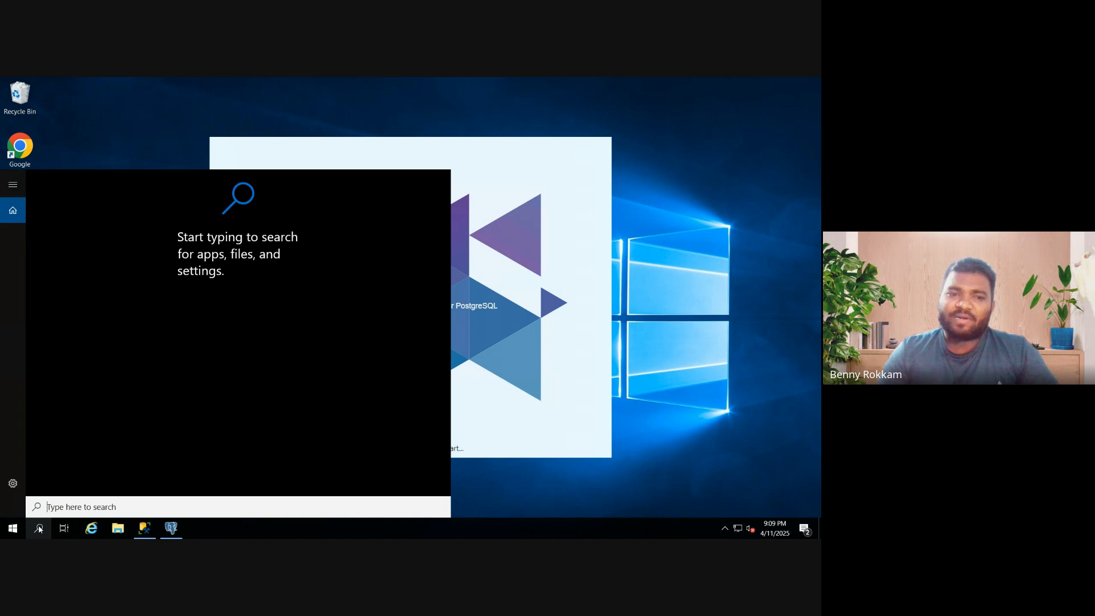
type("service")
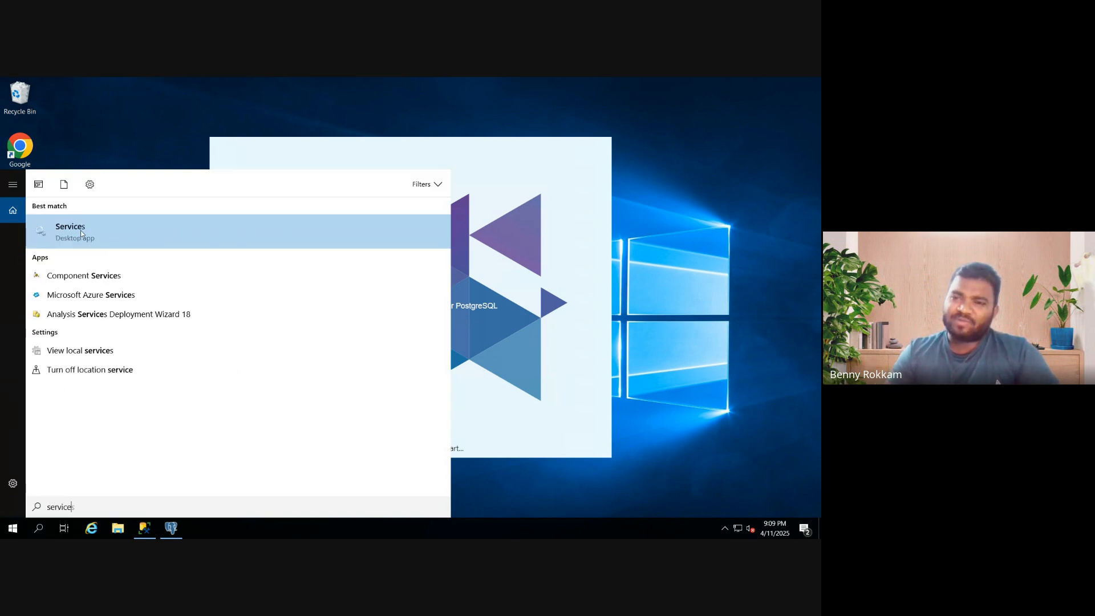
left_click(78, 231)
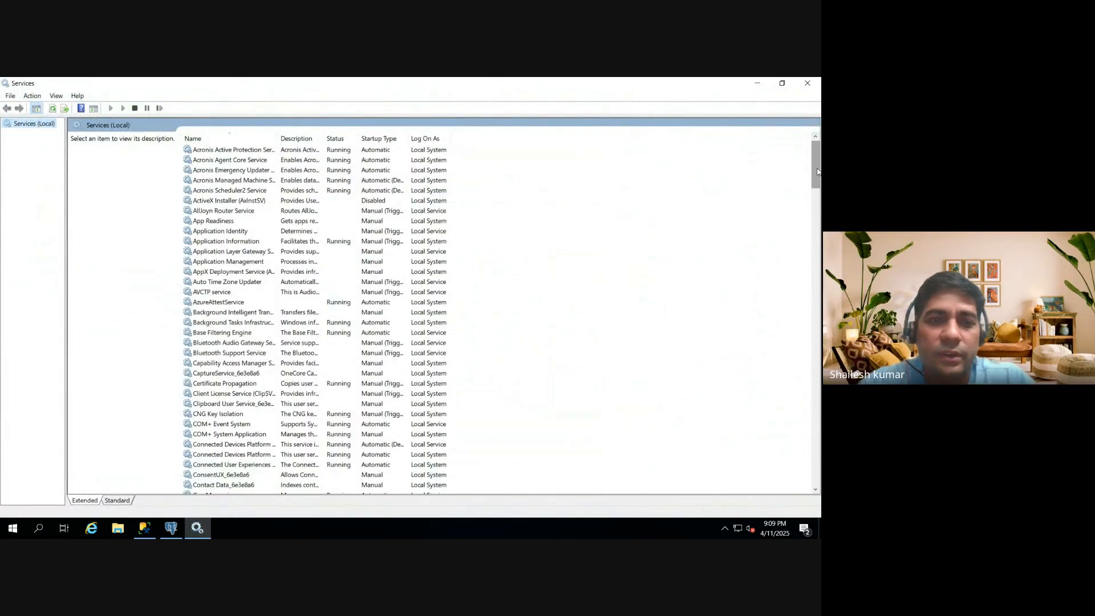
left_click_drag(814, 189, 813, 267)
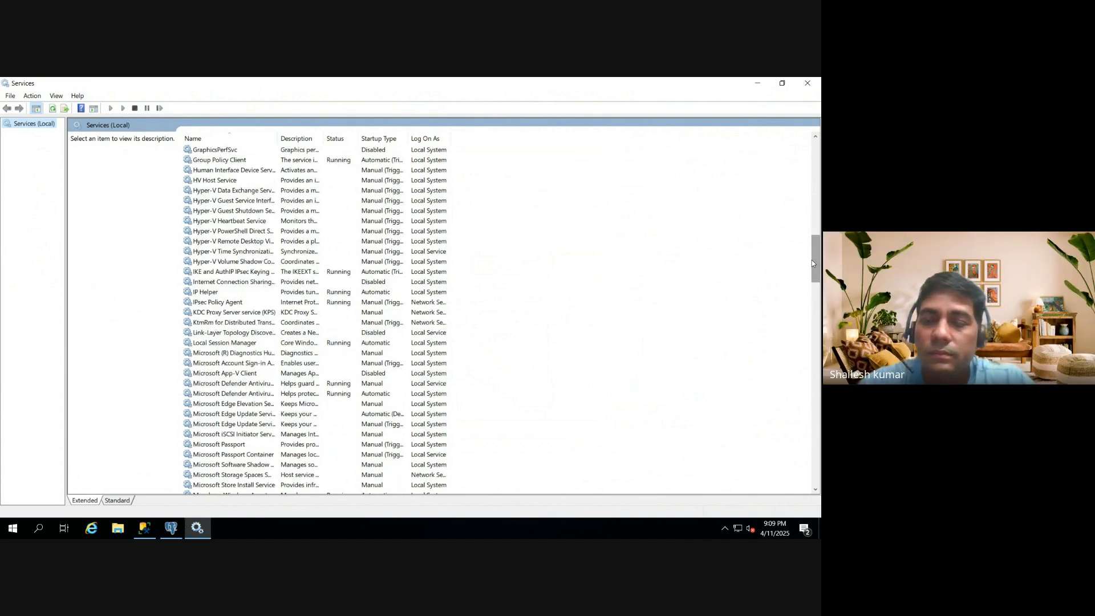
left_click_drag(812, 261, 809, 297)
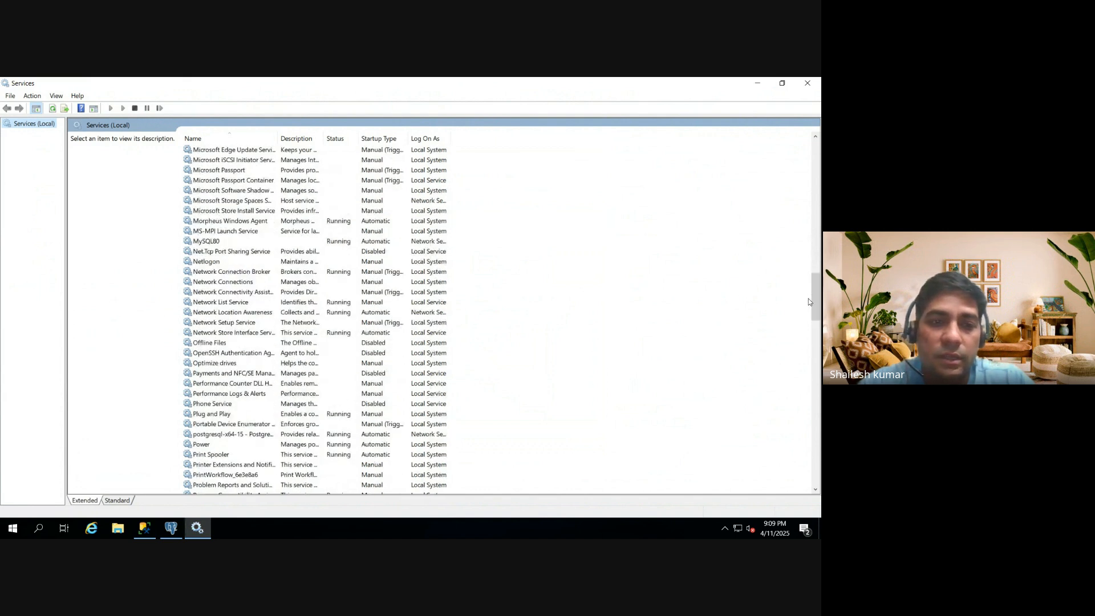
left_click(219, 436)
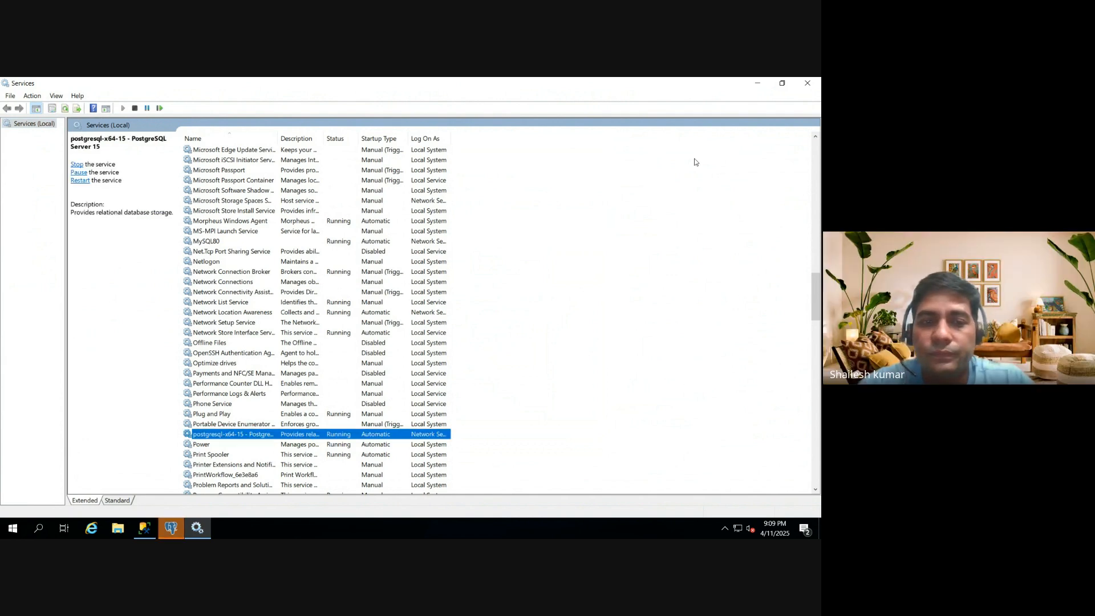
left_click(758, 83)
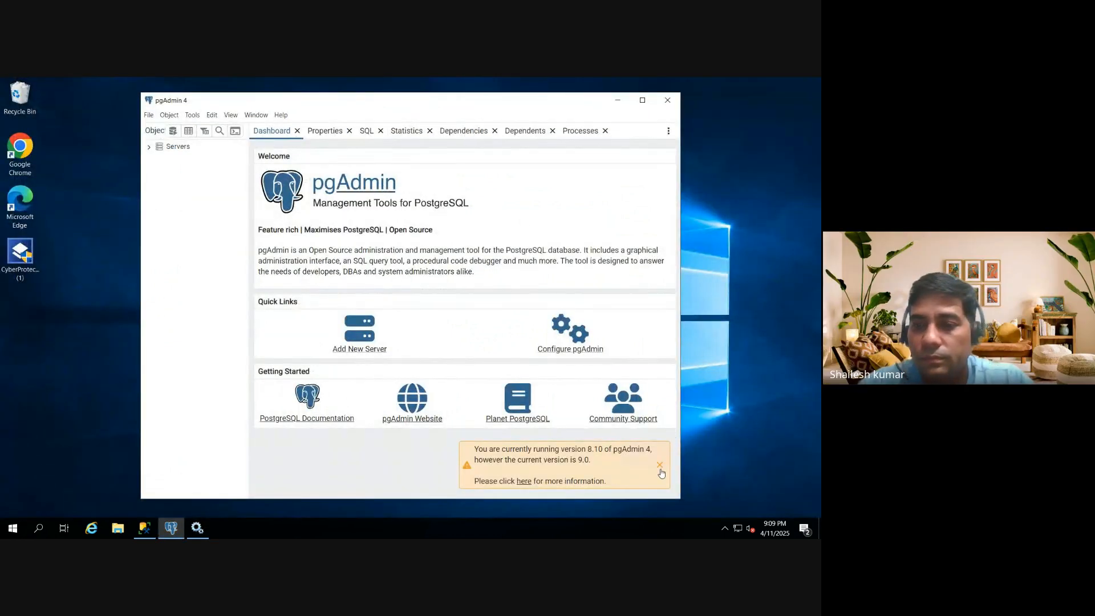
Step: Dismiss the version notice in pgAdmin 4 and connect to the PostgreSQL 15 server by entering the postgres user's password
left_click(660, 465)
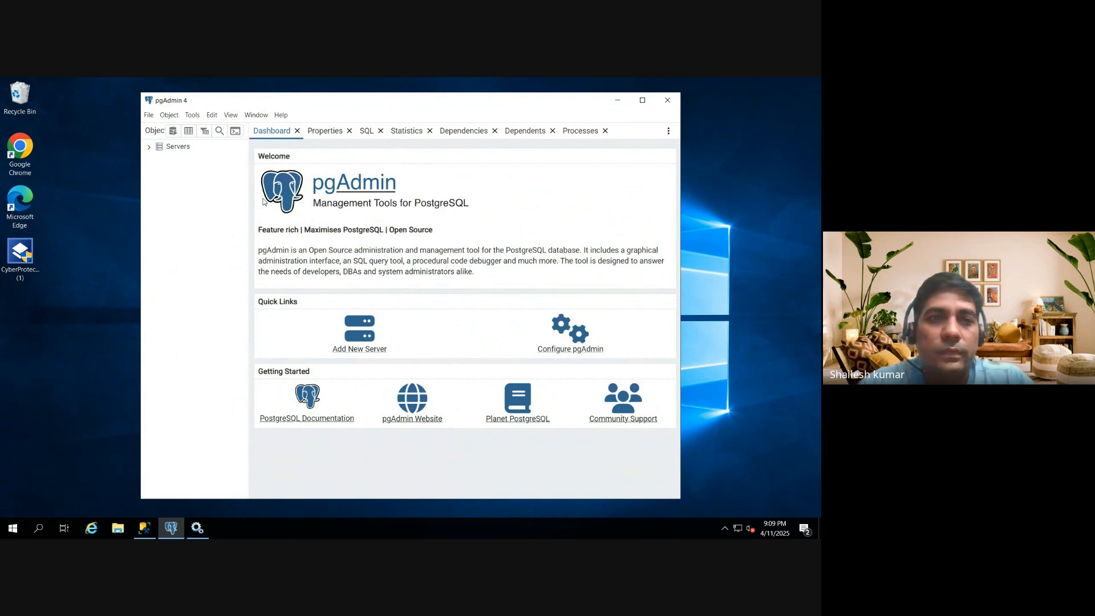
left_click(162, 149)
left_click(149, 147)
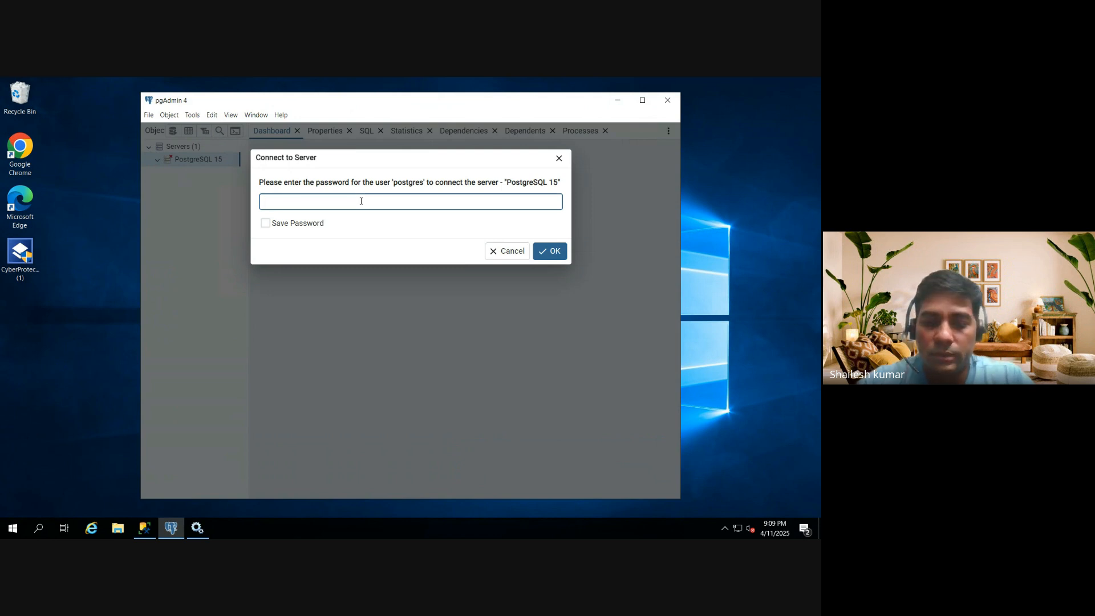
type("••••••••")
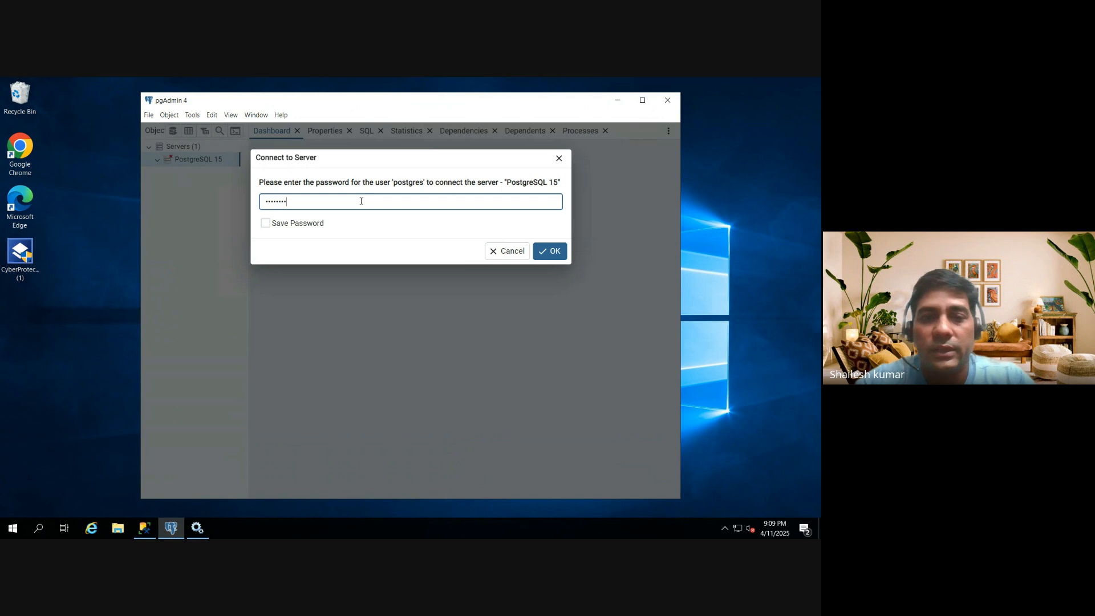
left_click(540, 255)
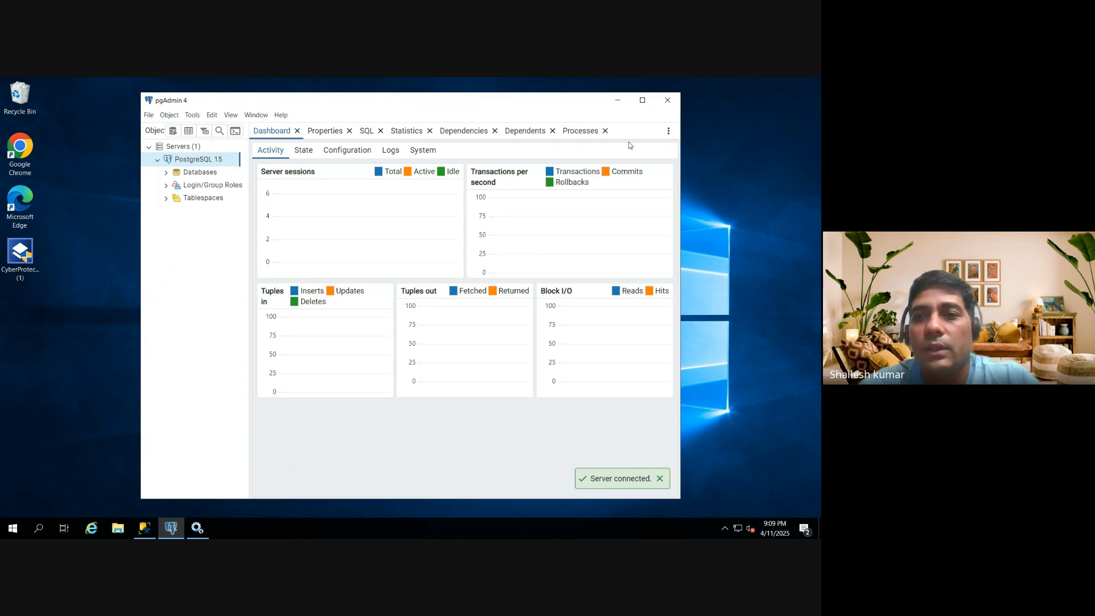
Step: Maximize the window, close all the object information pages except Dashboard, and narrow the Object Explorer
left_click(642, 101)
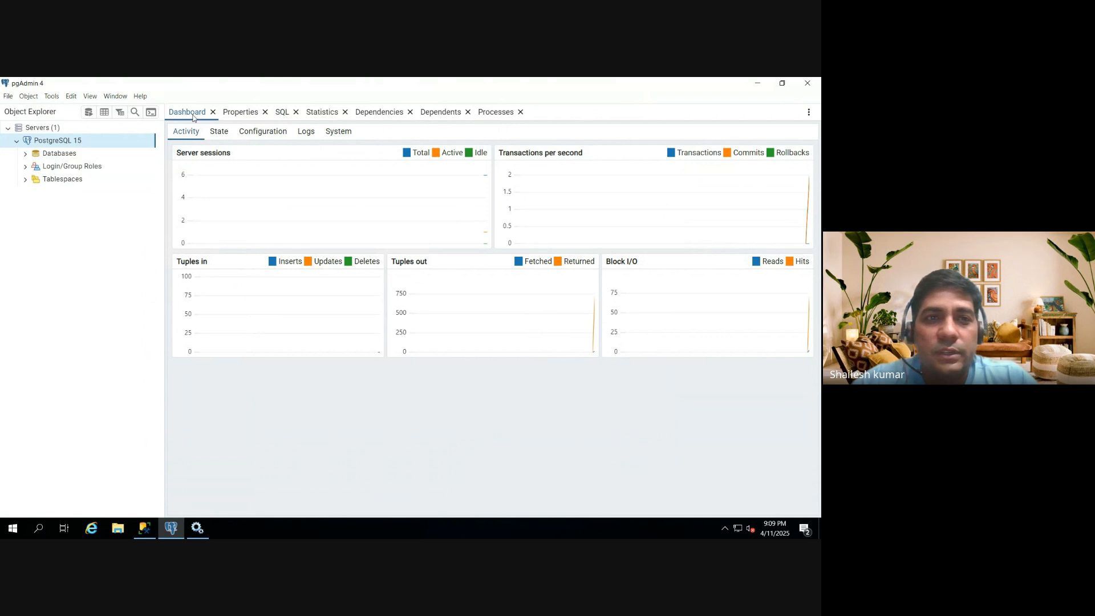
left_click(243, 117)
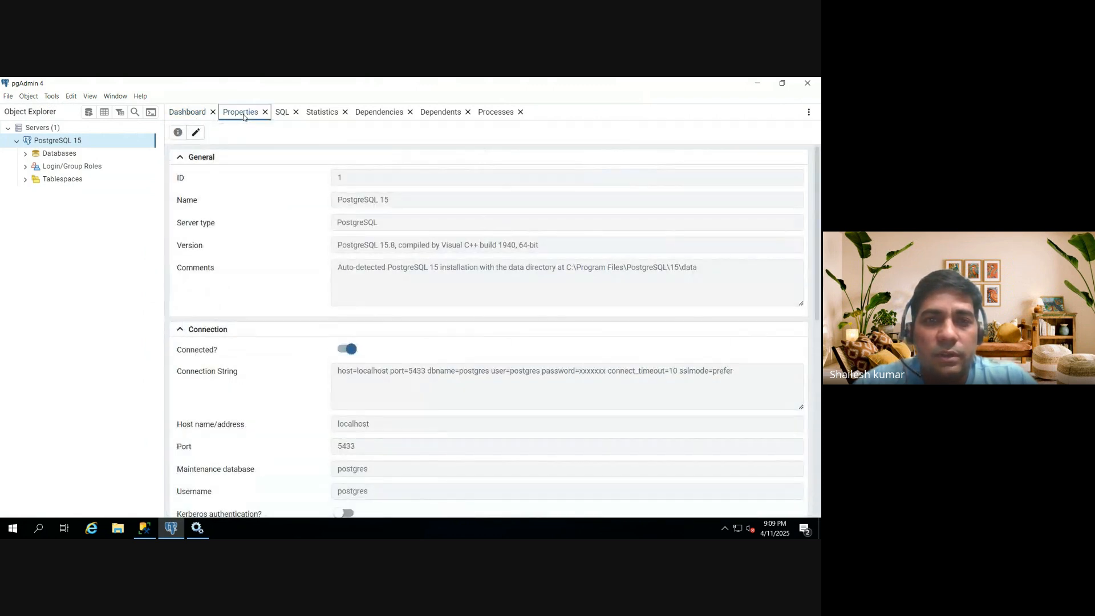
left_click(265, 112)
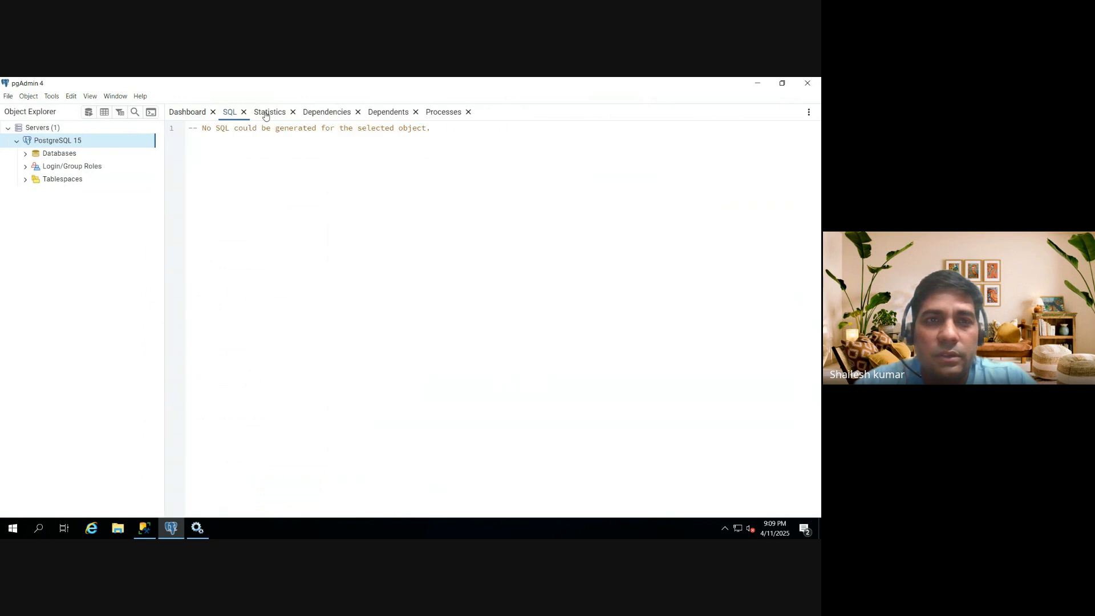
left_click(243, 113)
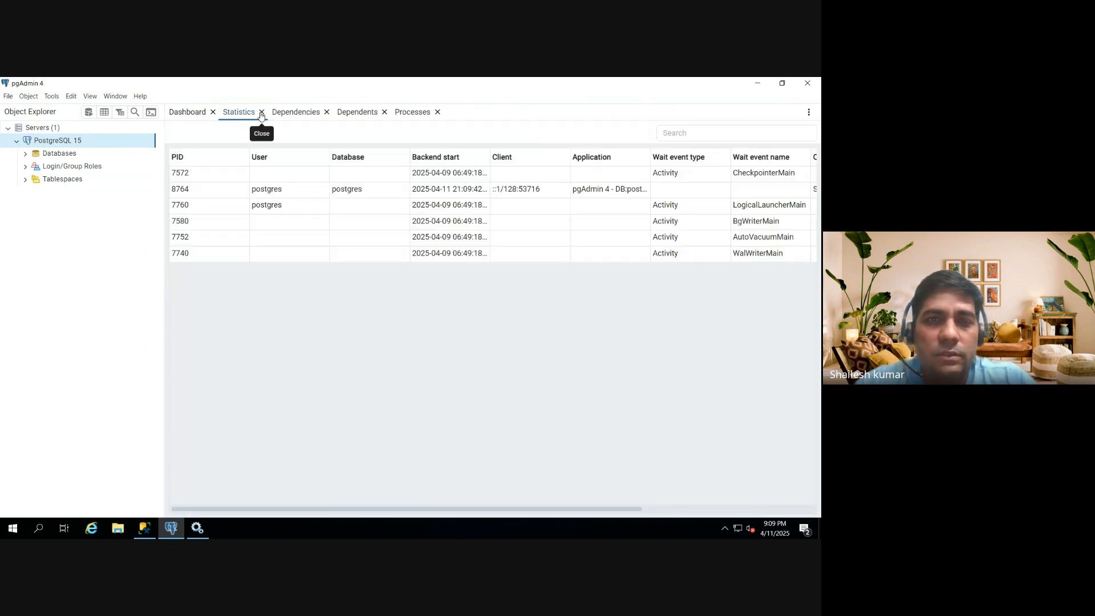
left_click(261, 113)
left_click(278, 111)
left_click(271, 112)
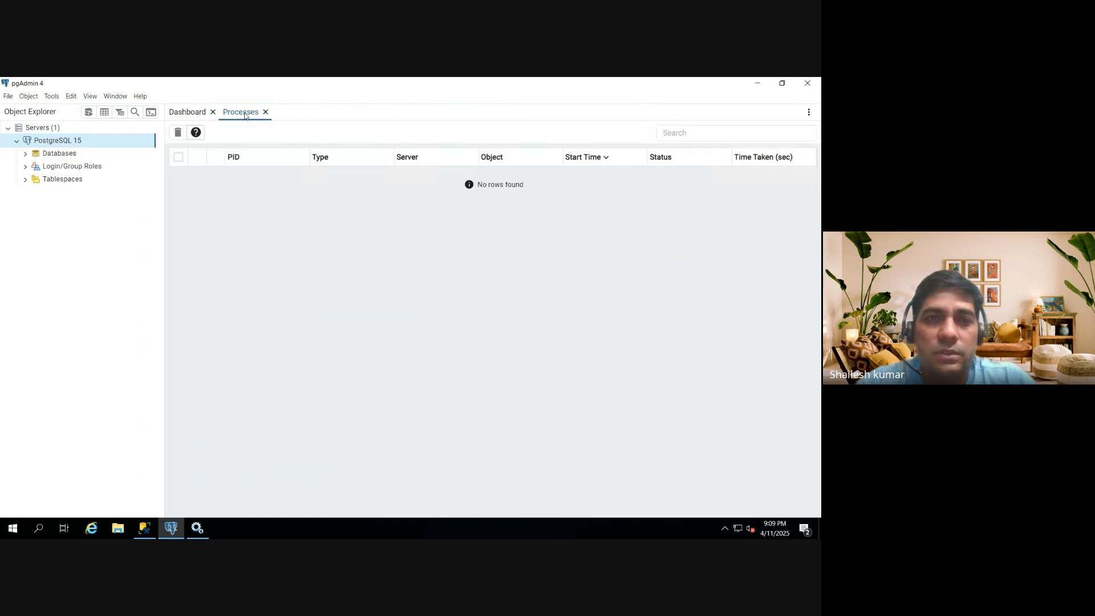
left_click(265, 113)
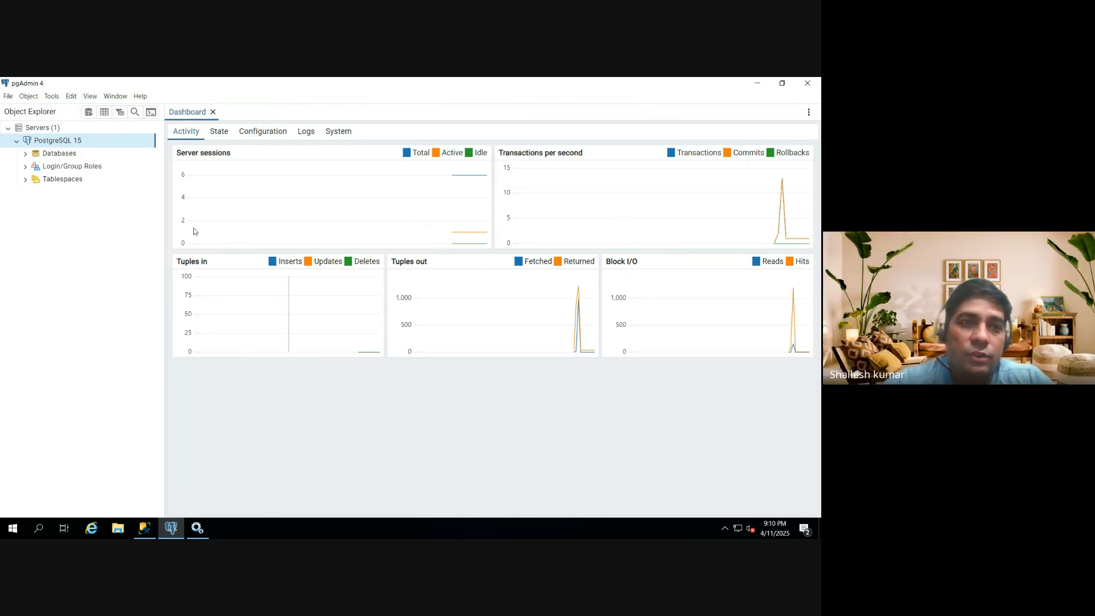
left_click_drag(165, 189, 140, 189)
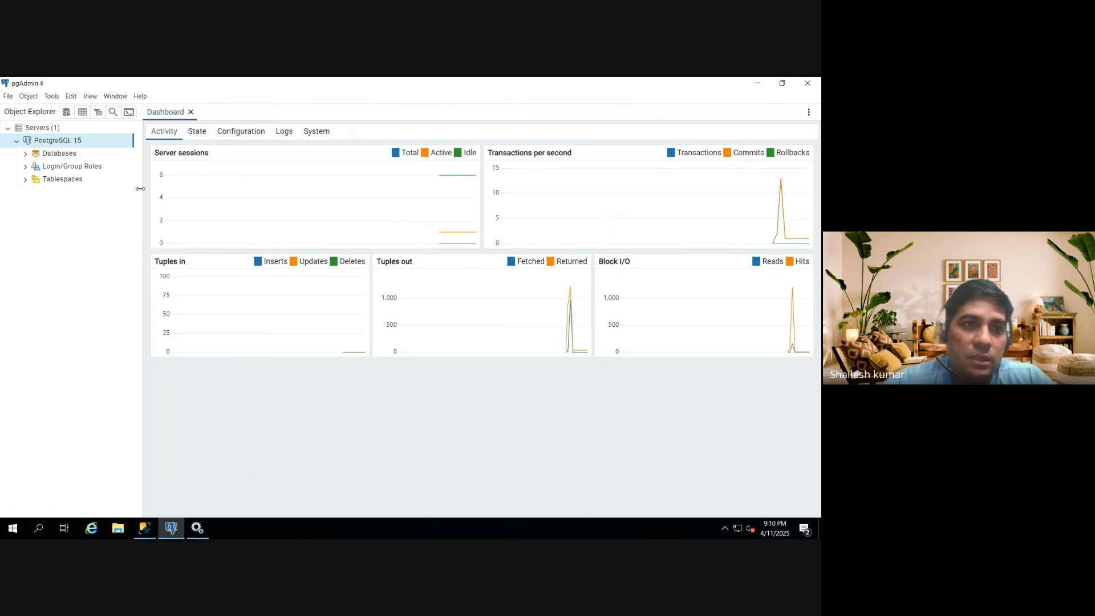
Step: Review the application's available commands for files, server objects, tools, editing, view, window and help
left_click(8, 96)
left_click(29, 96)
key("Right")
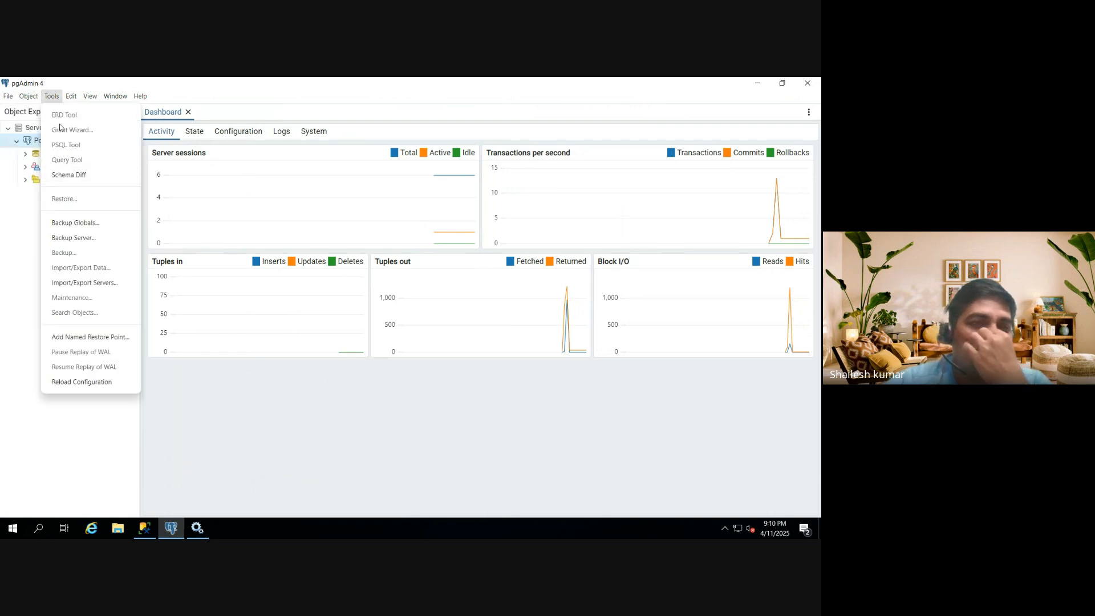
left_click(30, 97)
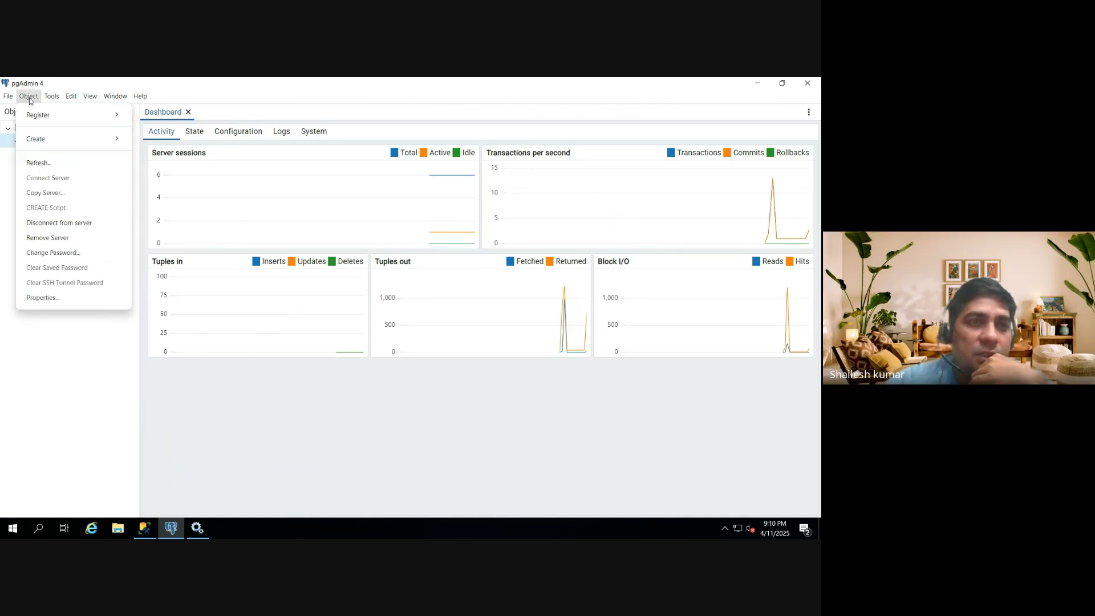
left_click(57, 95)
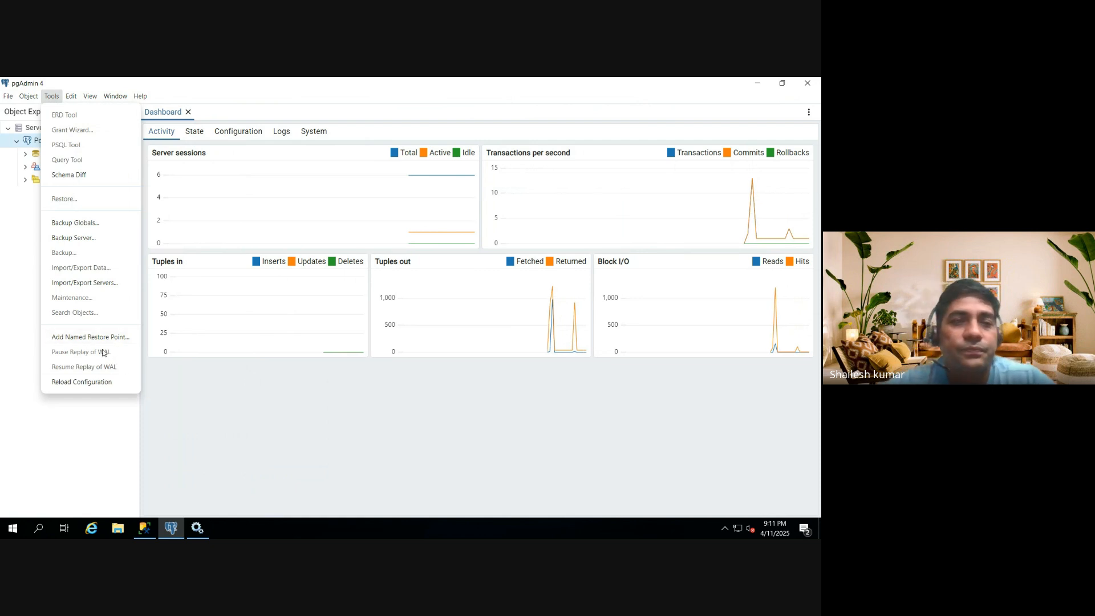
left_click(73, 98)
left_click(74, 98)
left_click(89, 100)
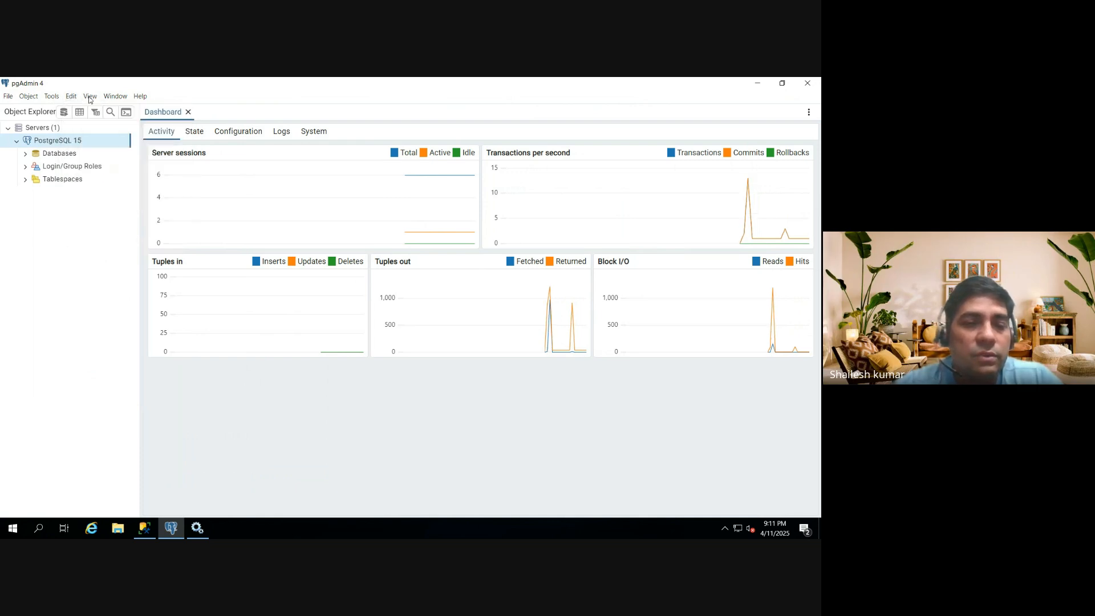
left_click(89, 100)
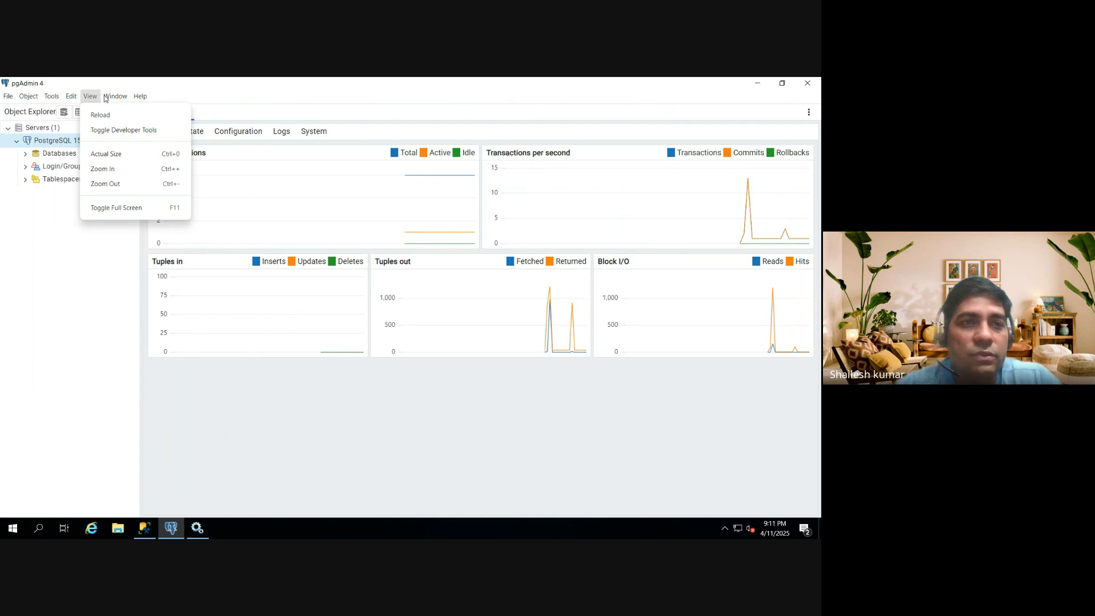
left_click(110, 98)
left_click(138, 97)
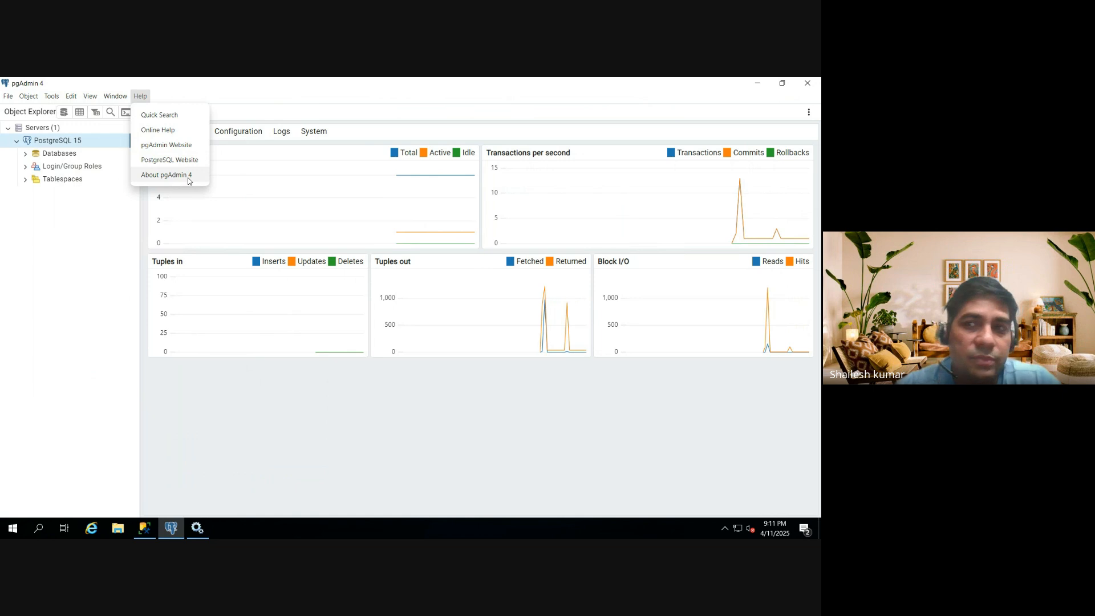
left_click(67, 231)
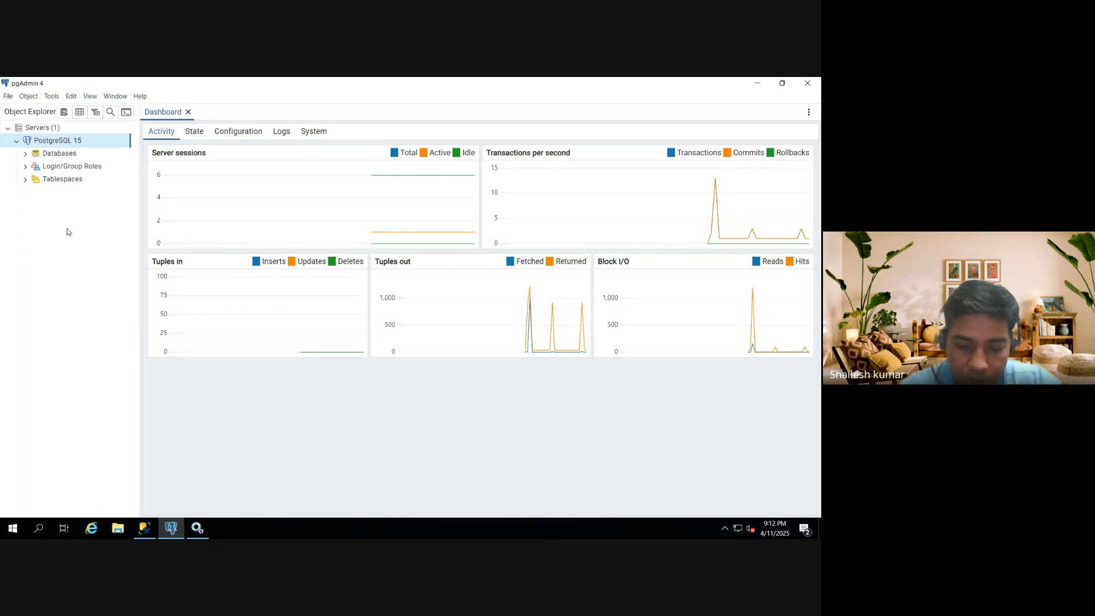
Step: Look through the PostgreSQL 15 server's login/group roles, including postgres, its tablespaces and its databases
left_click(26, 158)
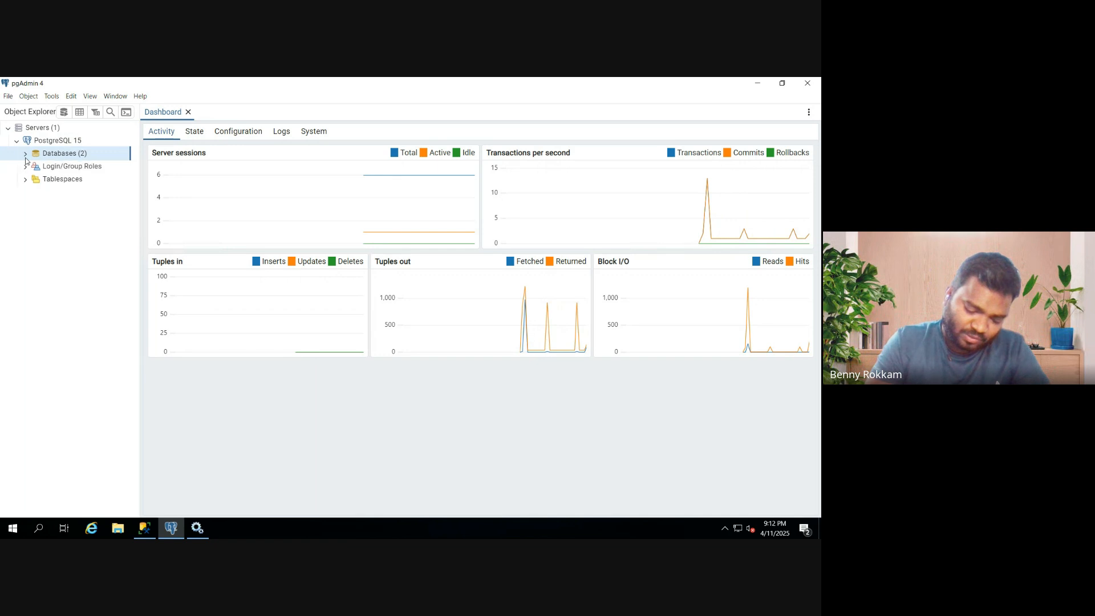
left_click(26, 157)
left_click(25, 168)
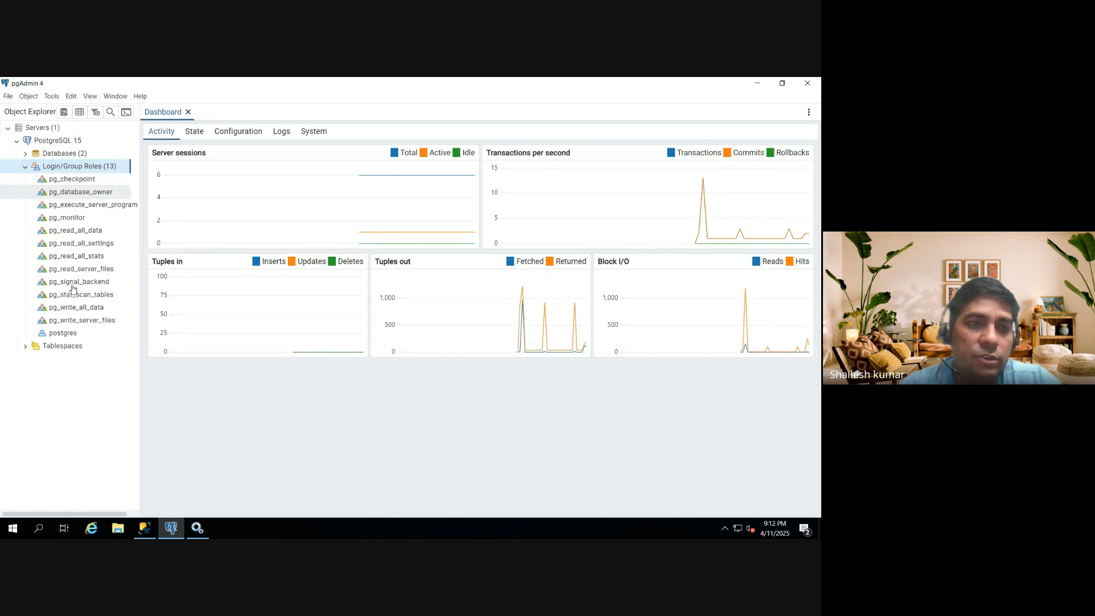
left_click(54, 335)
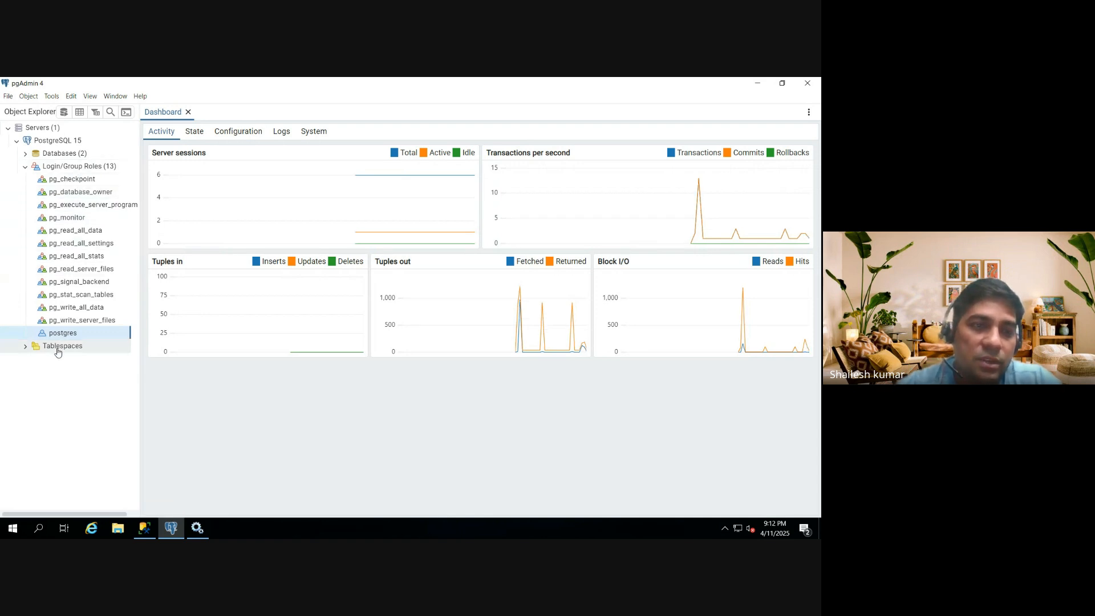
left_click(26, 348)
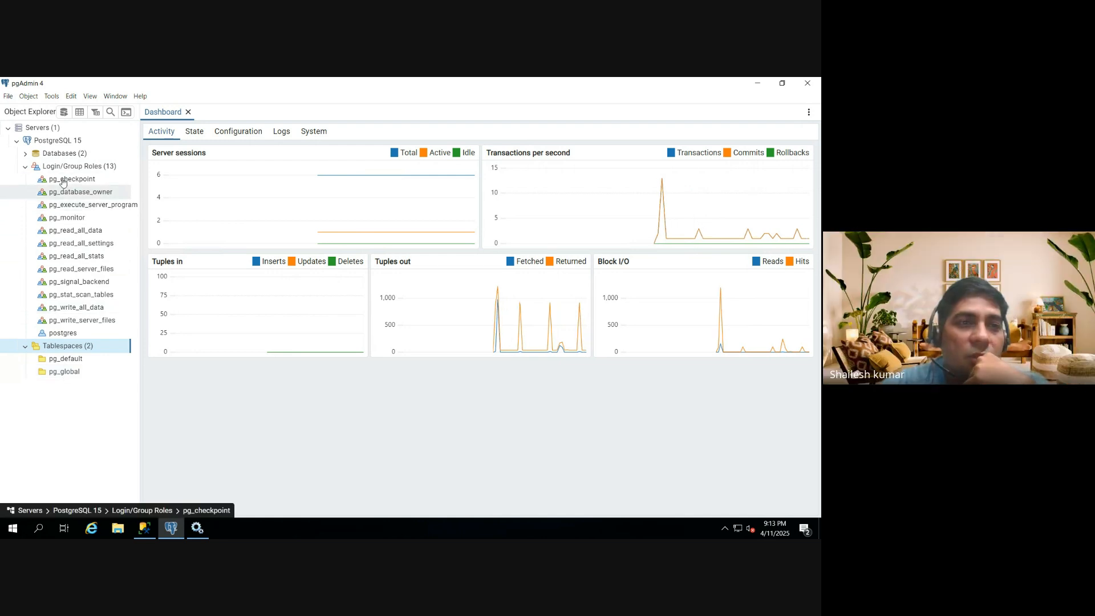
left_click(26, 167)
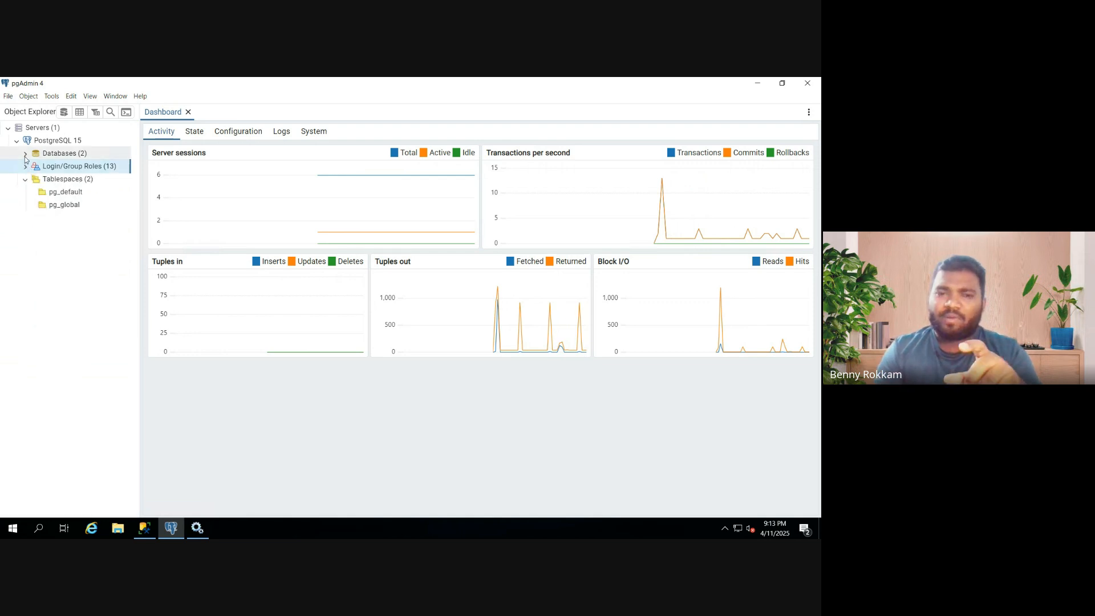
left_click(25, 154)
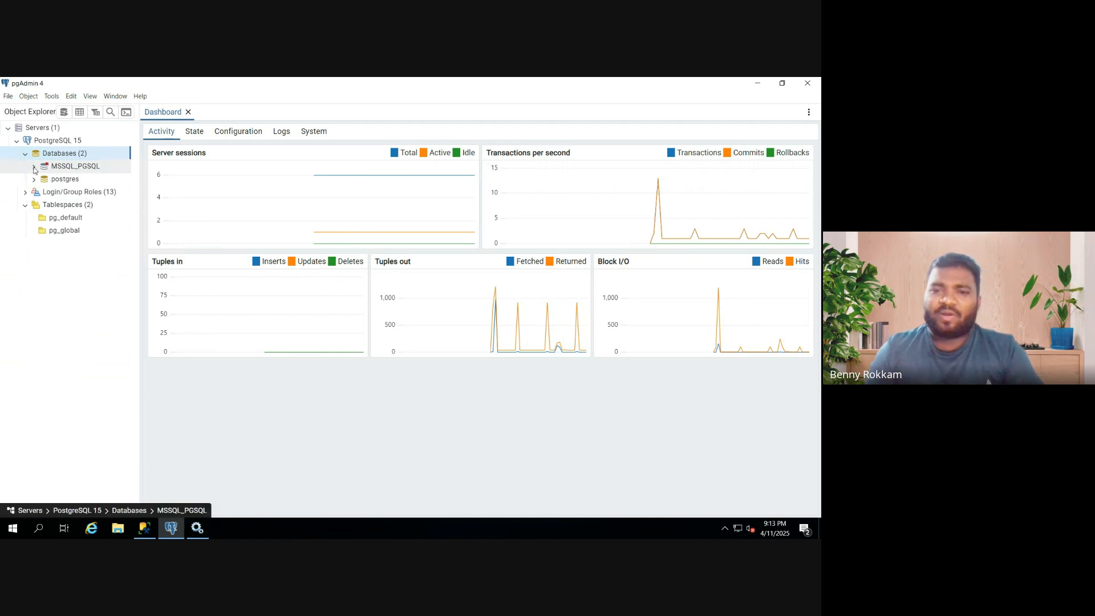
Step: Connect to the MSSQL_PGSQL database, and review the general and definition properties of the postgres database
left_click(34, 168)
left_click(34, 168)
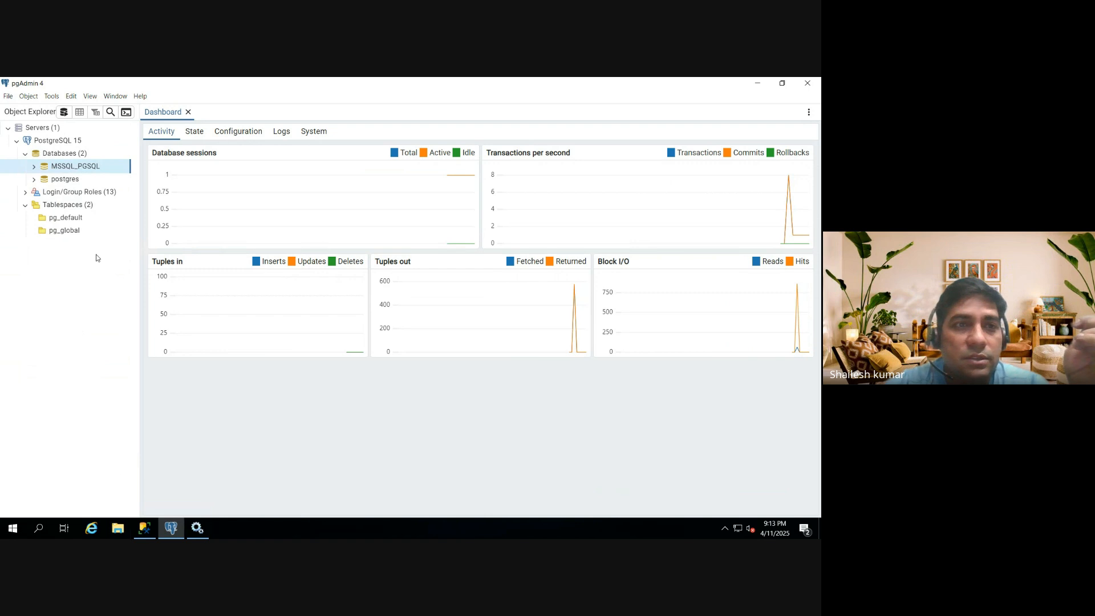
right_click(65, 183)
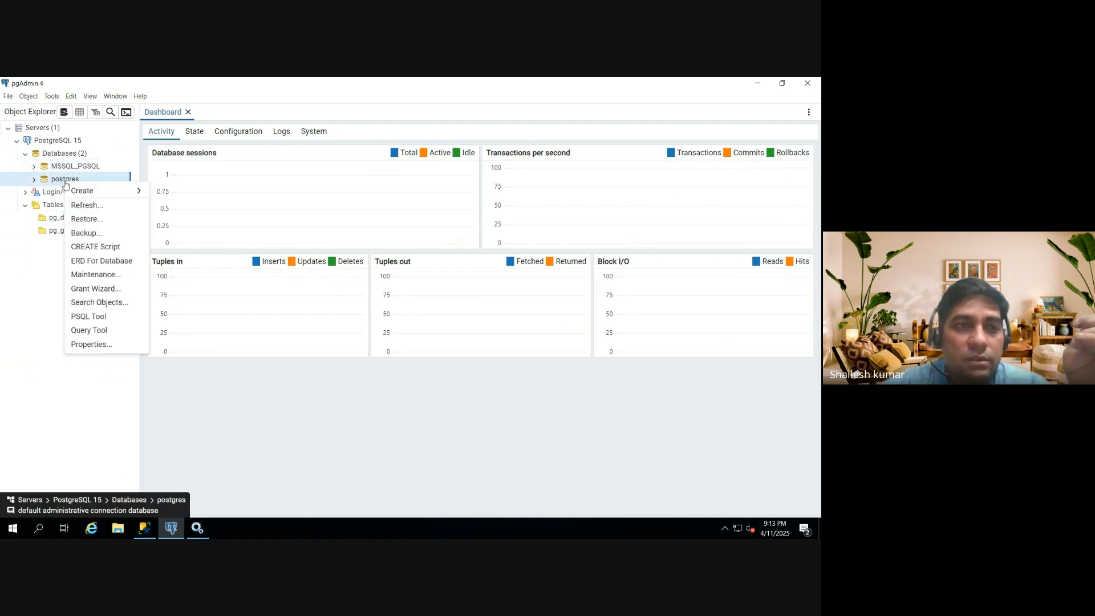
left_click(94, 344)
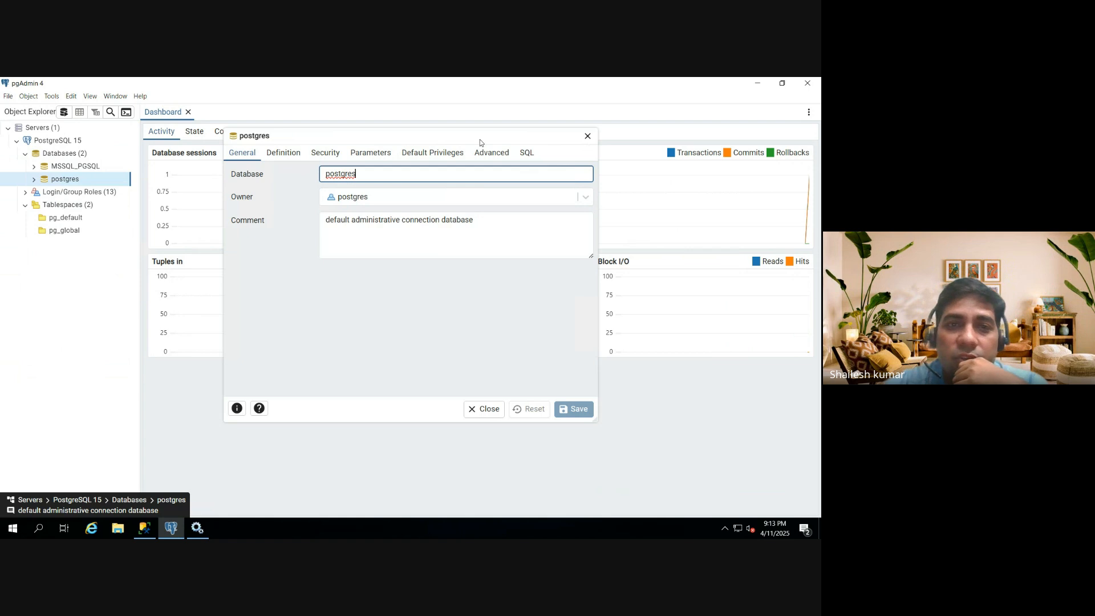
left_click(295, 160)
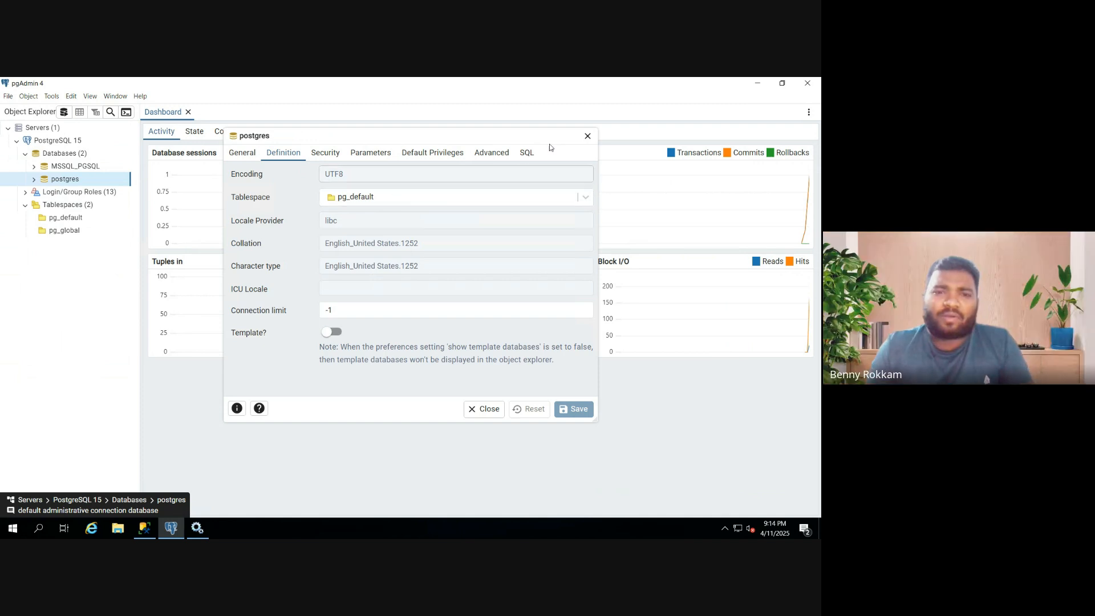
left_click(587, 137)
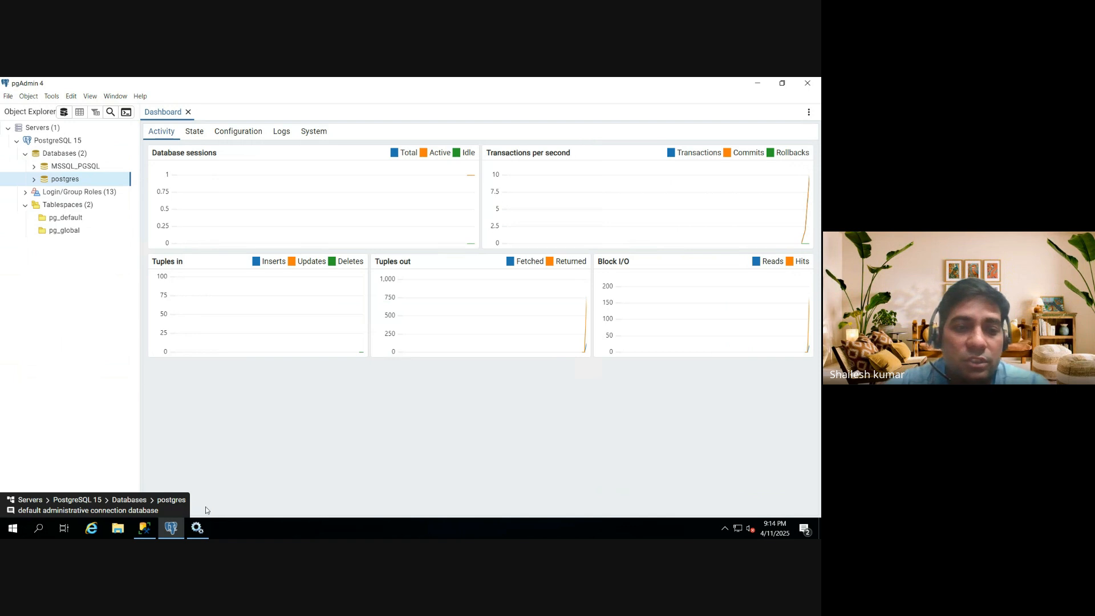
Step: In File Explorer, open the base folder inside C:\Program Files\PostgreSQL\15\data
left_click(117, 529)
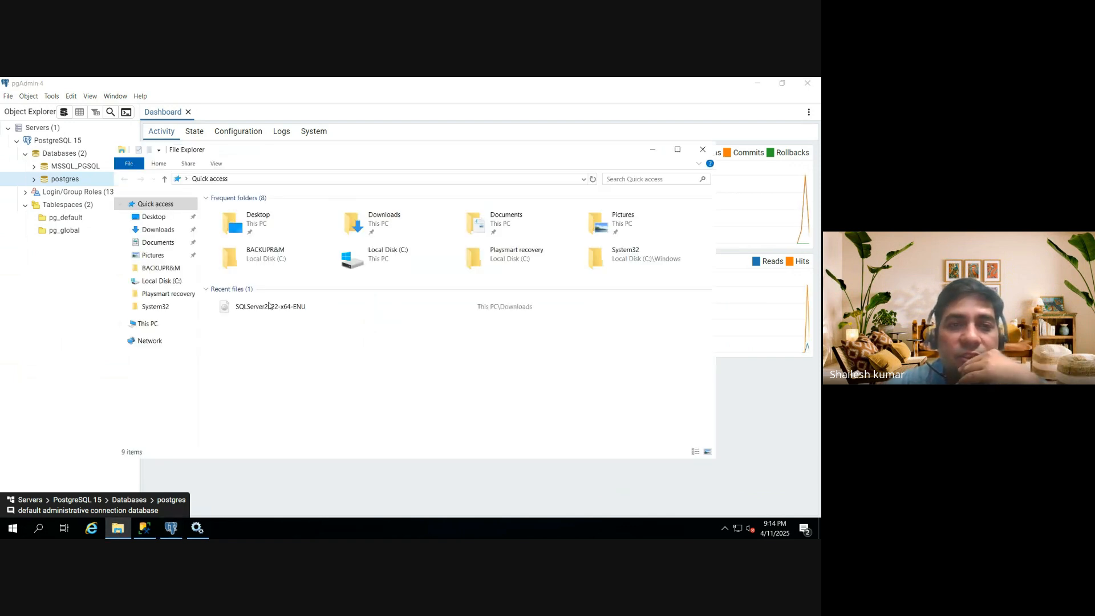
left_click(152, 323)
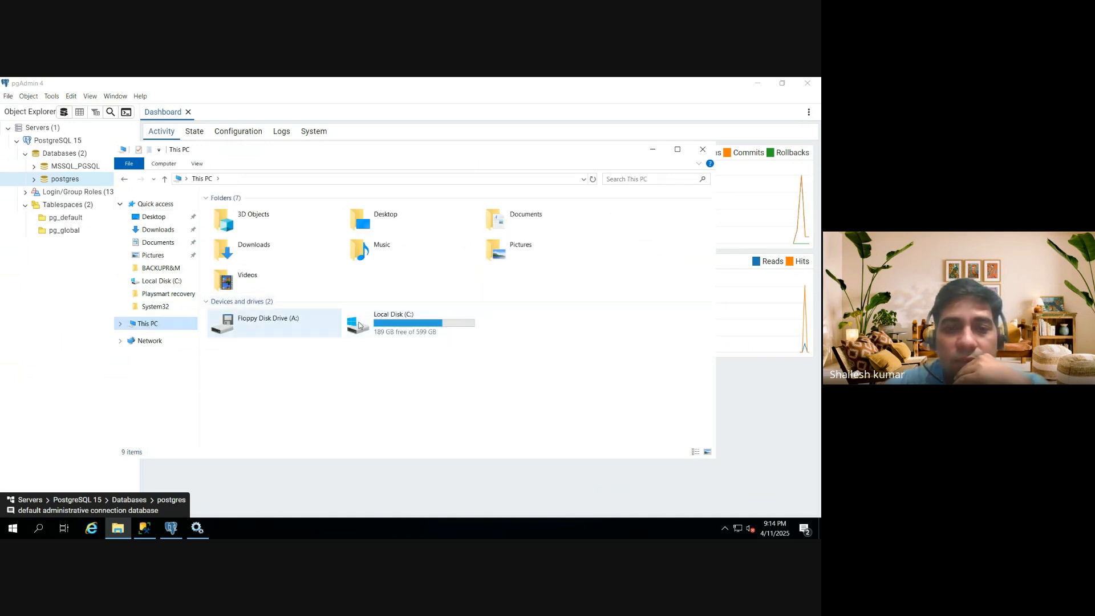
double_click(370, 318)
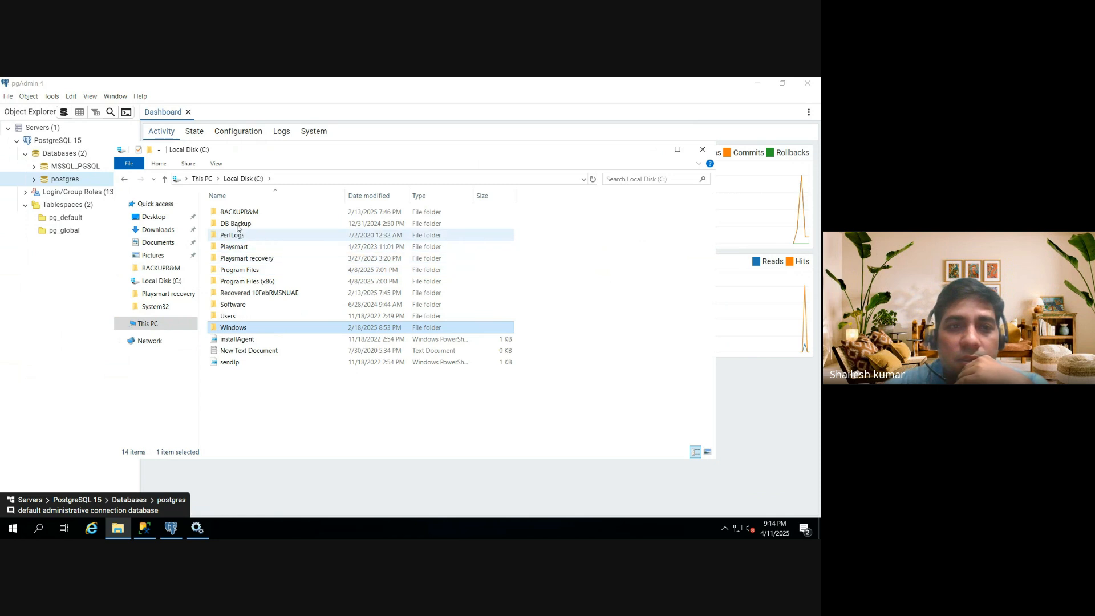
double_click(232, 273)
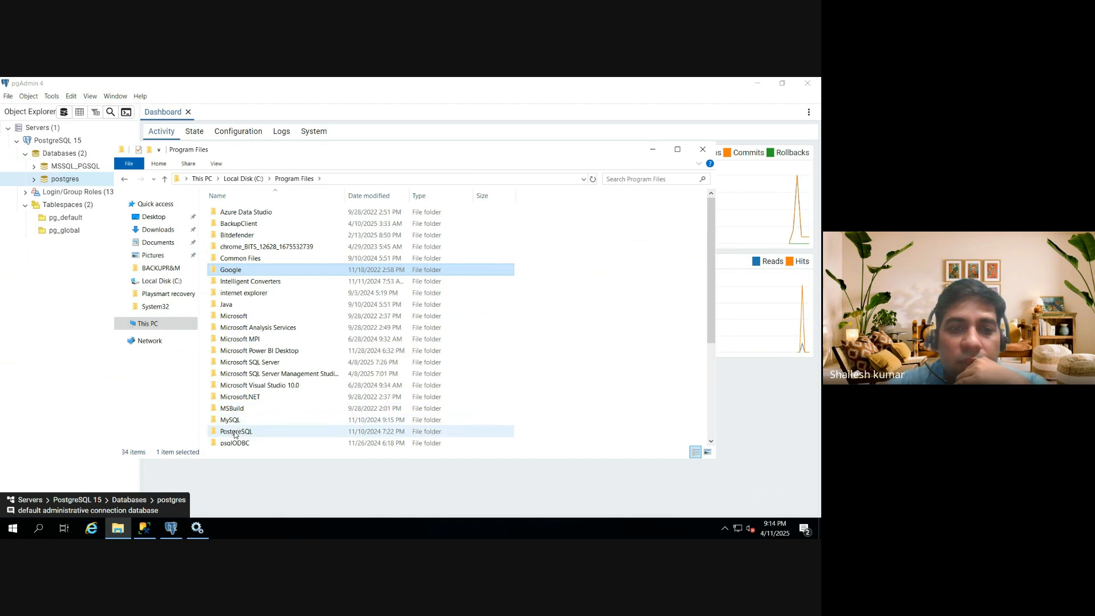
double_click(236, 431)
double_click(224, 213)
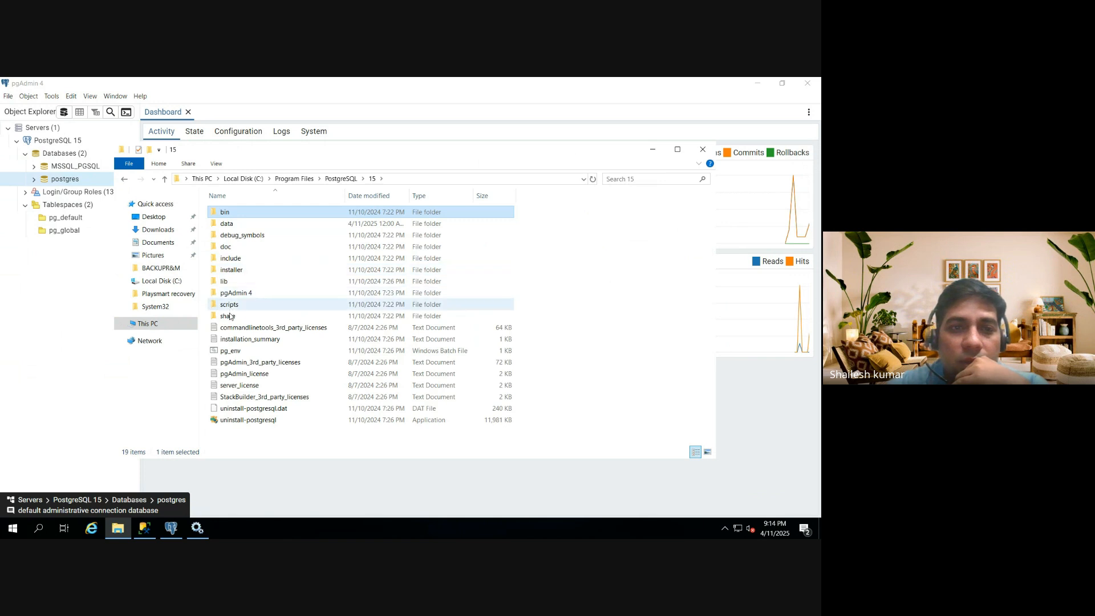
double_click(227, 224)
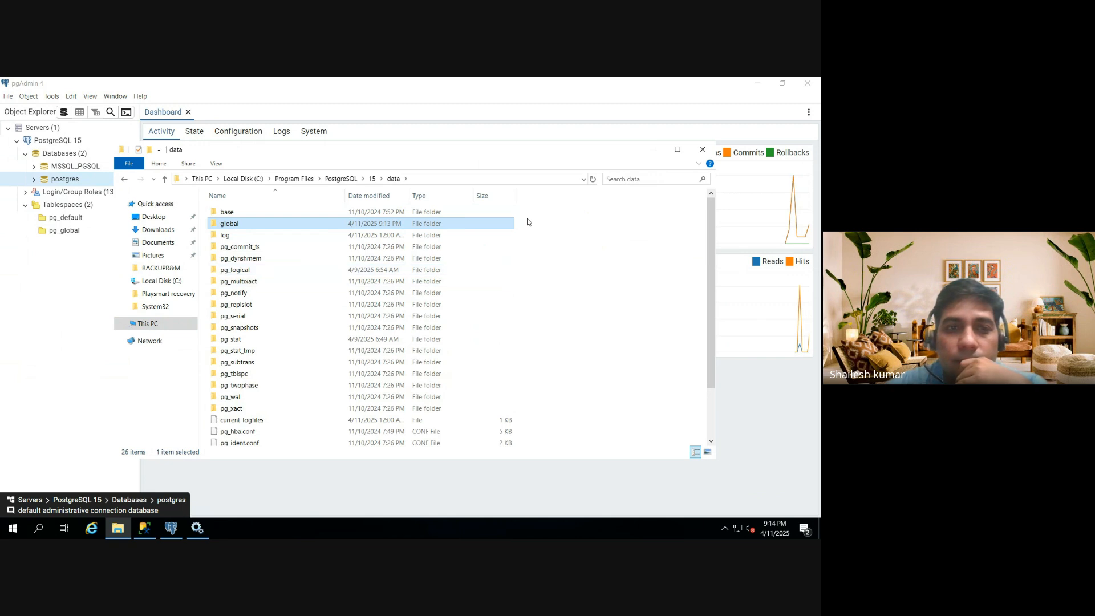
double_click(228, 214)
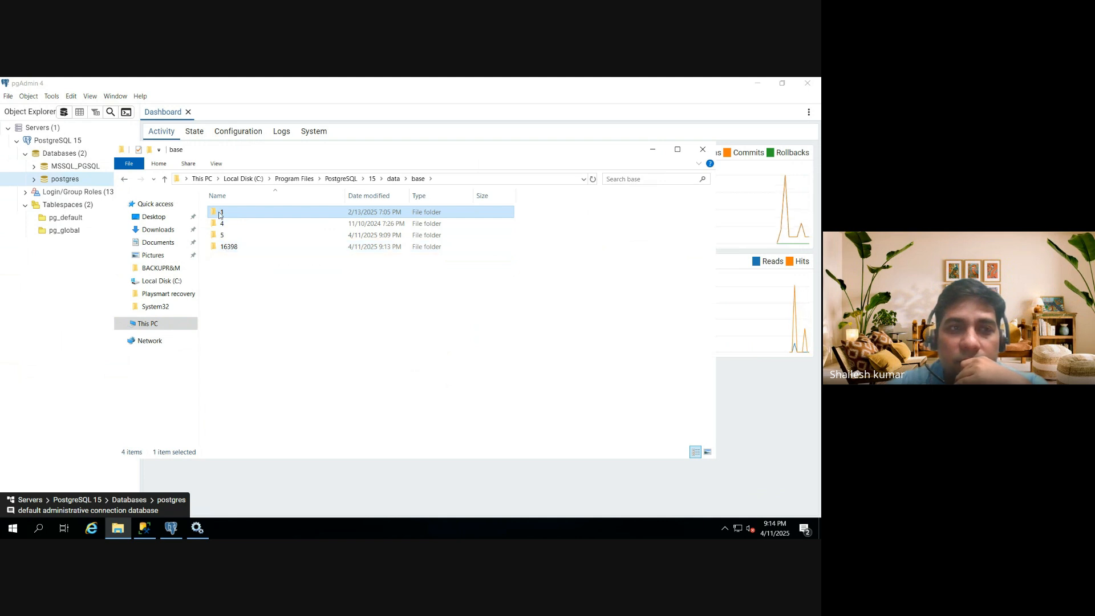
Step: Open the 16398 database folder and look through its data files
double_click(218, 248)
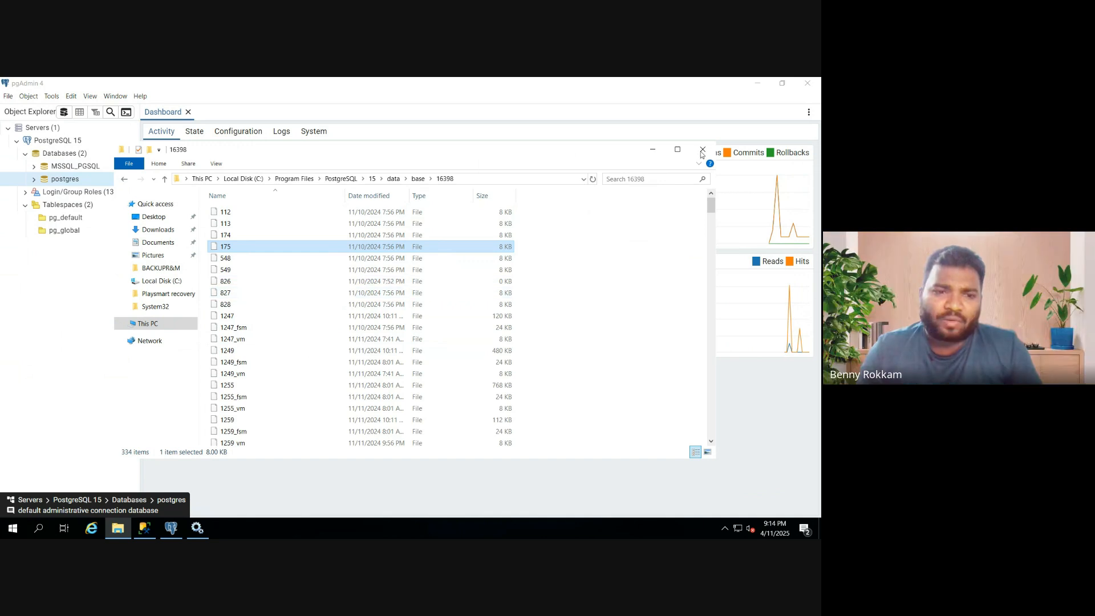
left_click_drag(710, 202, 696, 438)
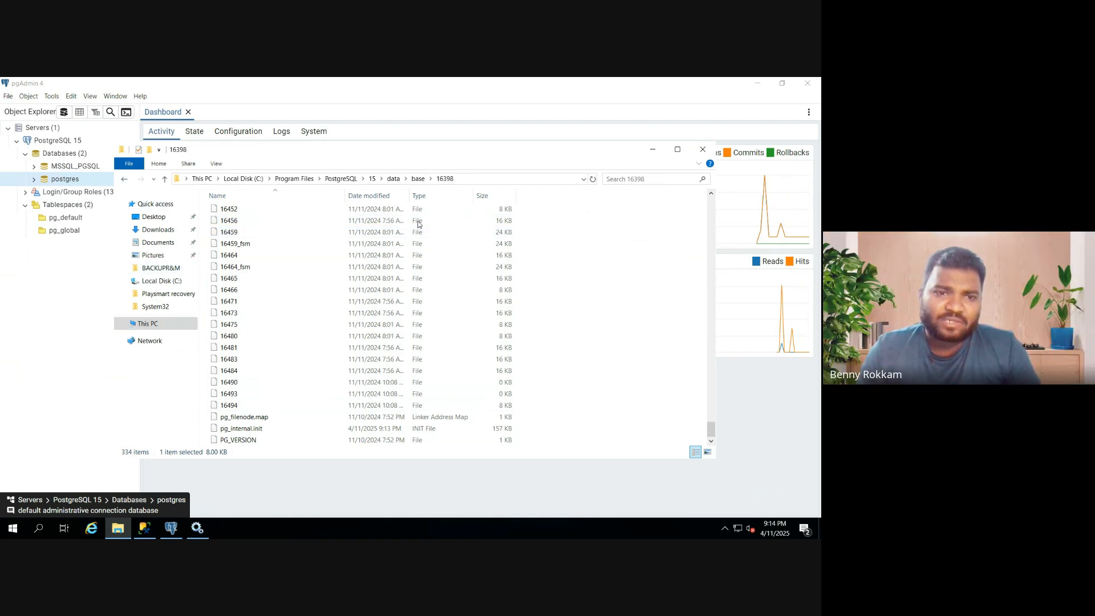
left_click_drag(711, 432, 695, 400)
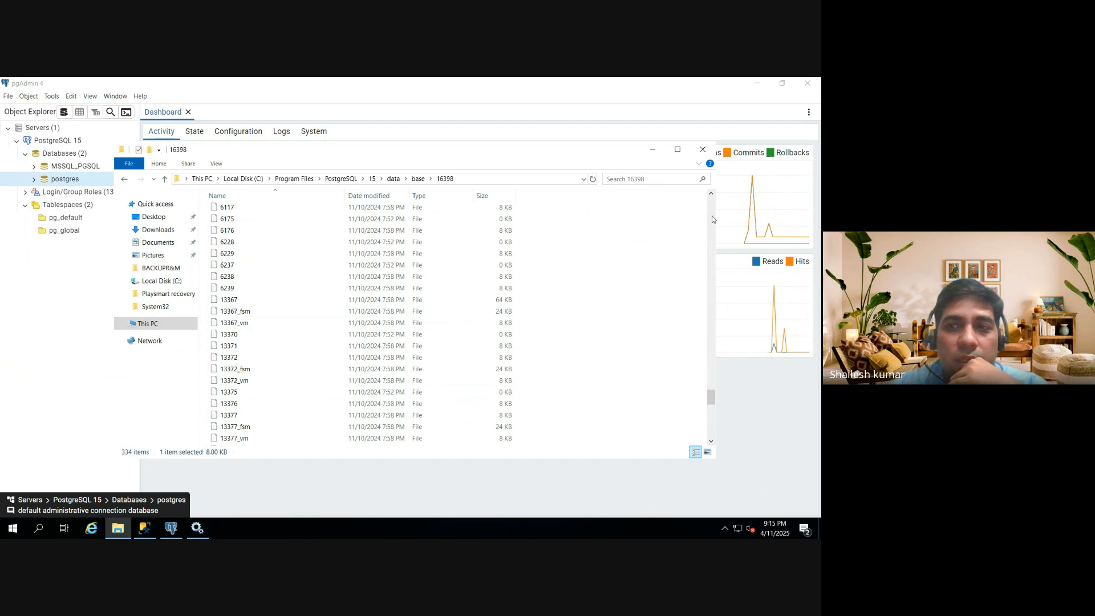
scroll(712, 218, "up", 20)
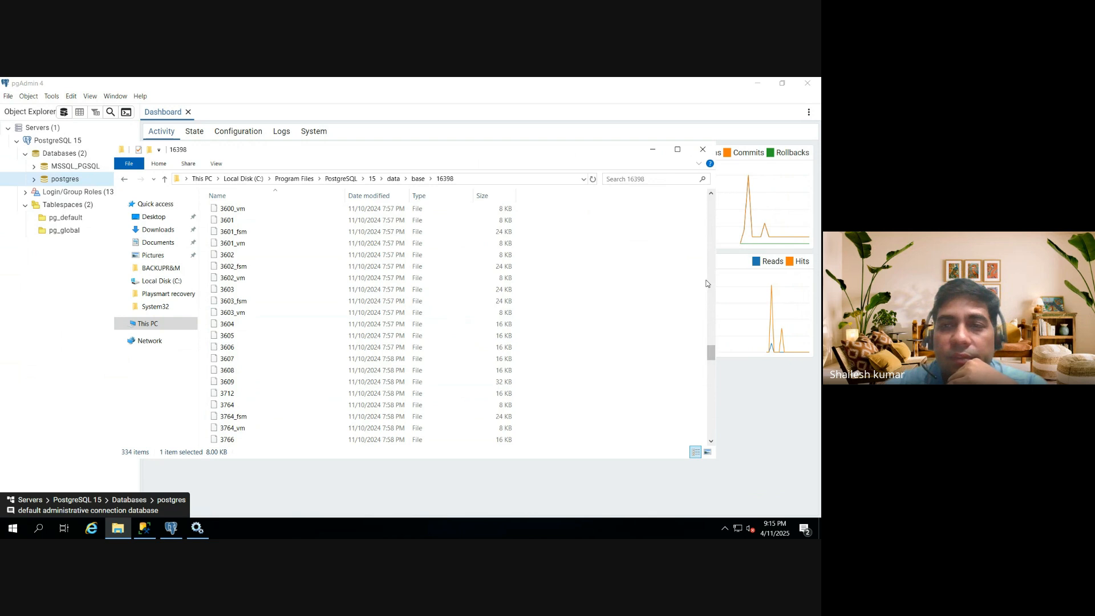
right_click(703, 246)
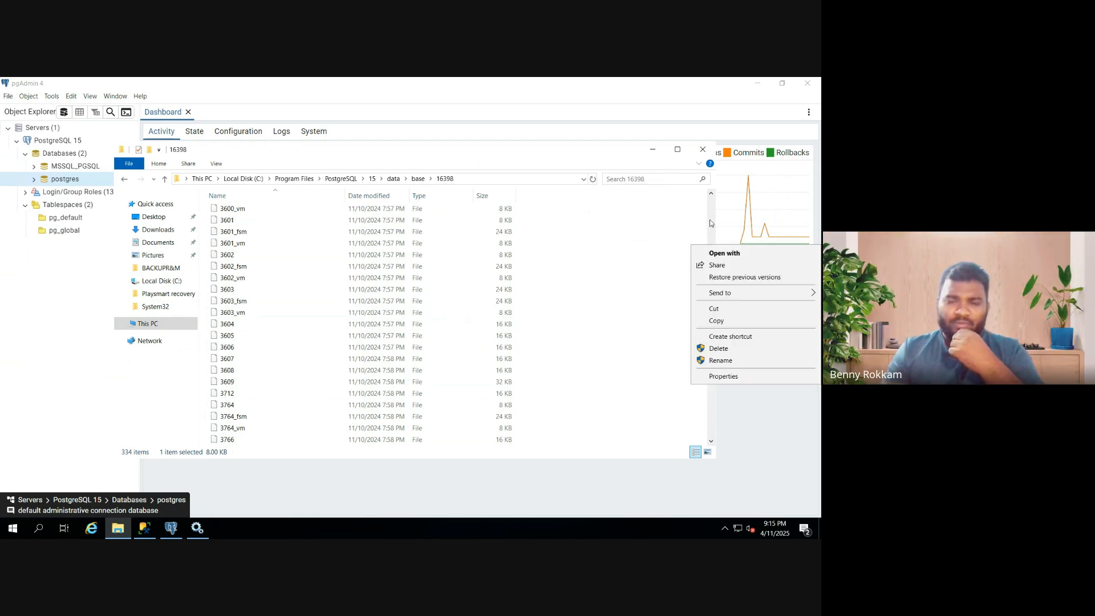
scroll(382, 192, "up", 10)
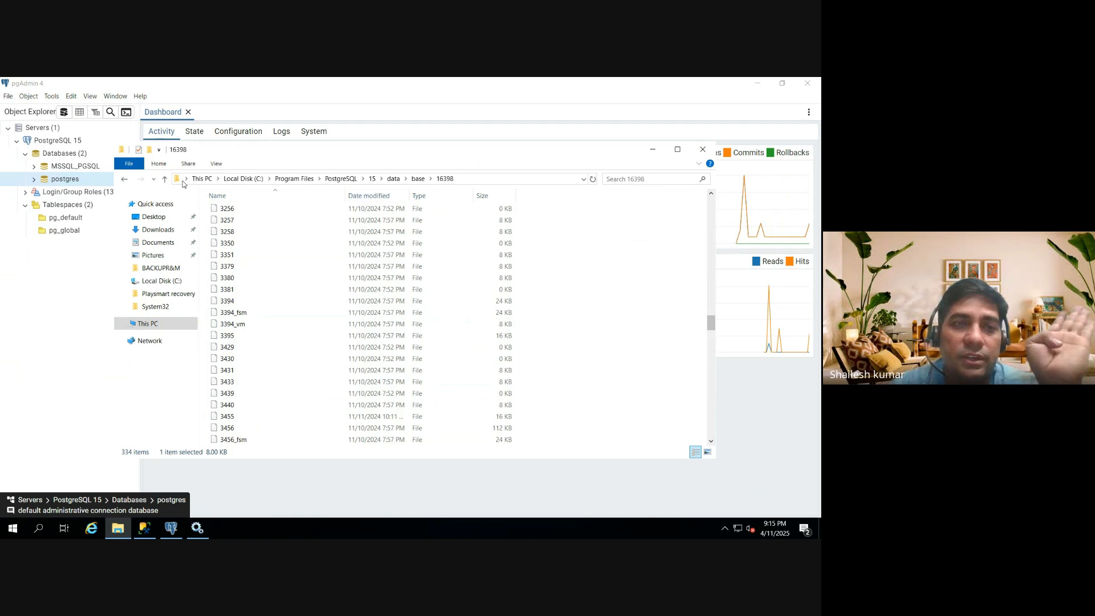
Step: Return to the base folder, inspect the files in folder 5, and go back to the list of database folders
left_click(412, 179)
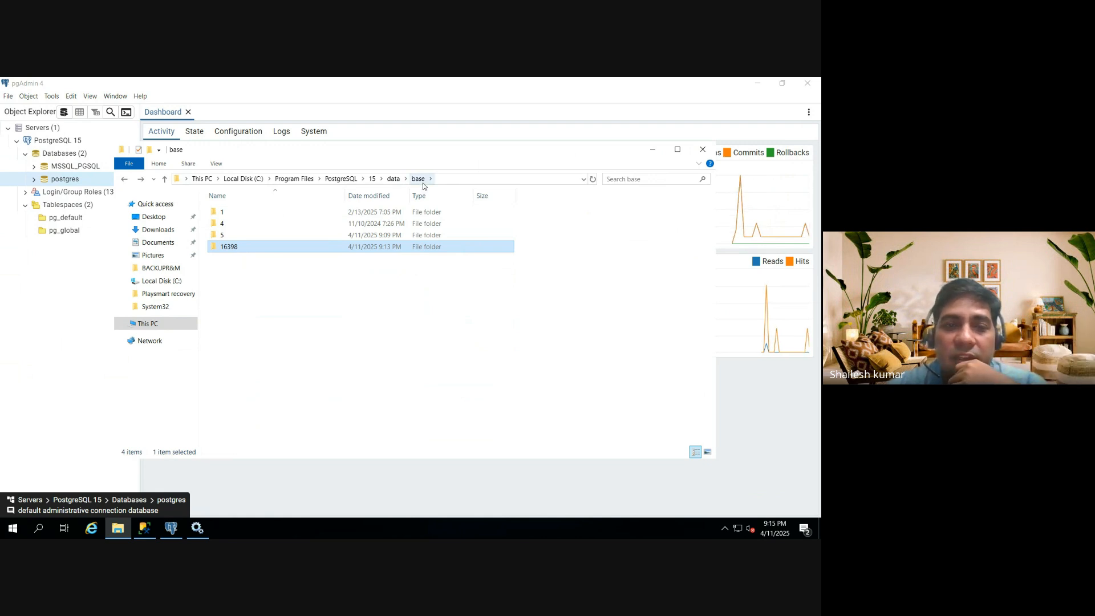
mouse_move(234, 250)
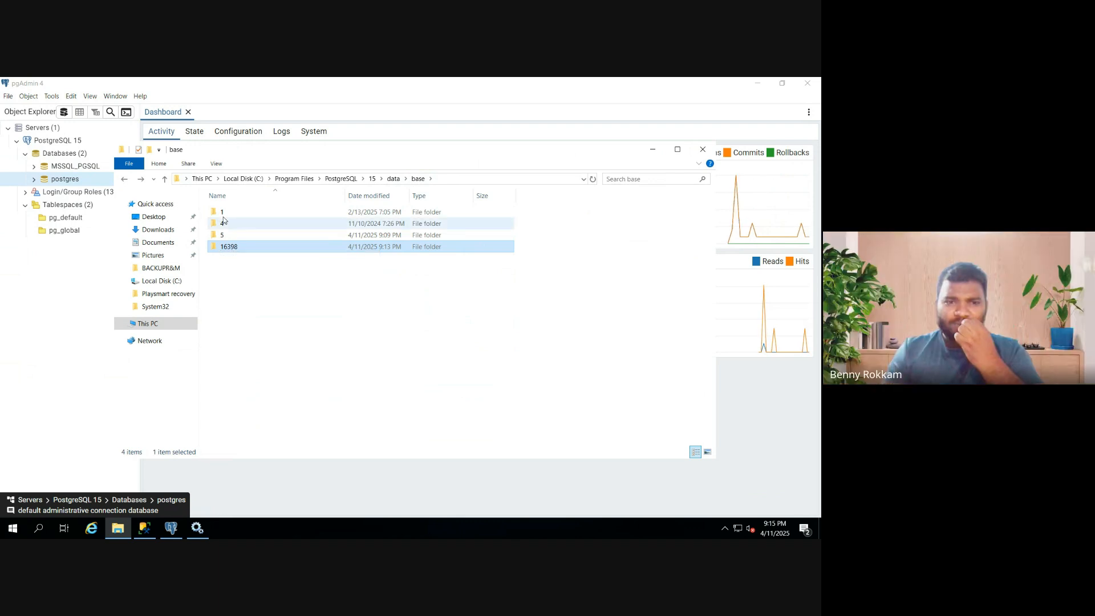
mouse_move(224, 220)
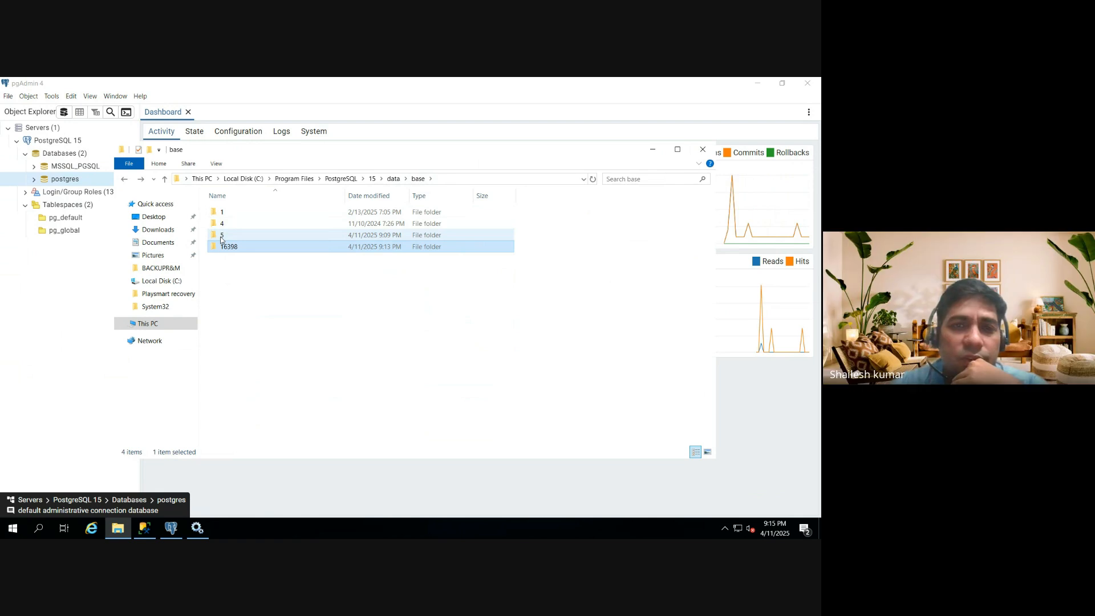
double_click(221, 236)
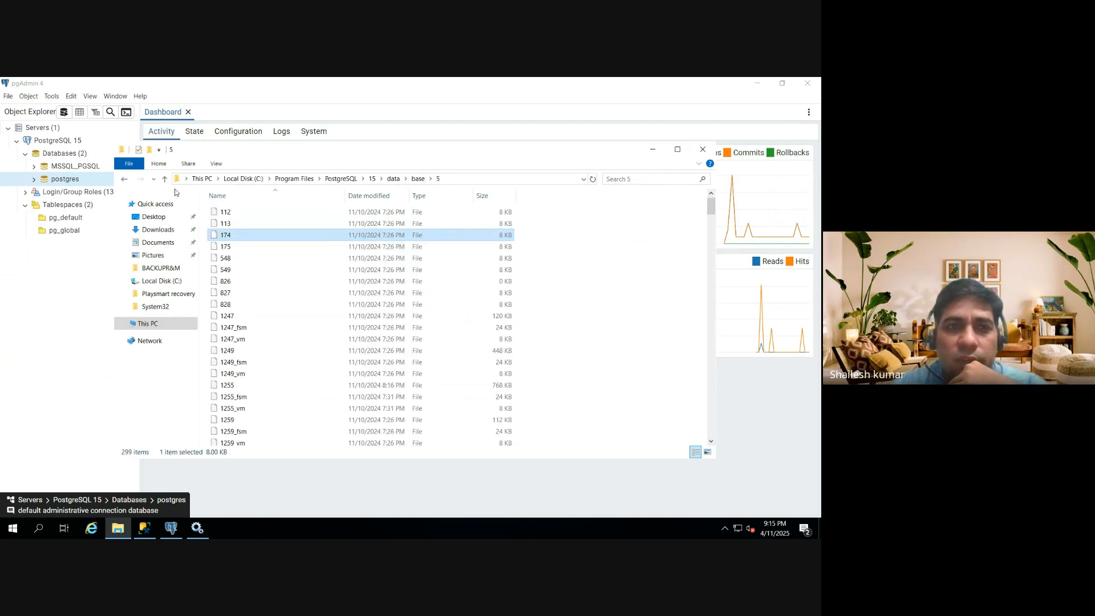
left_click(125, 180)
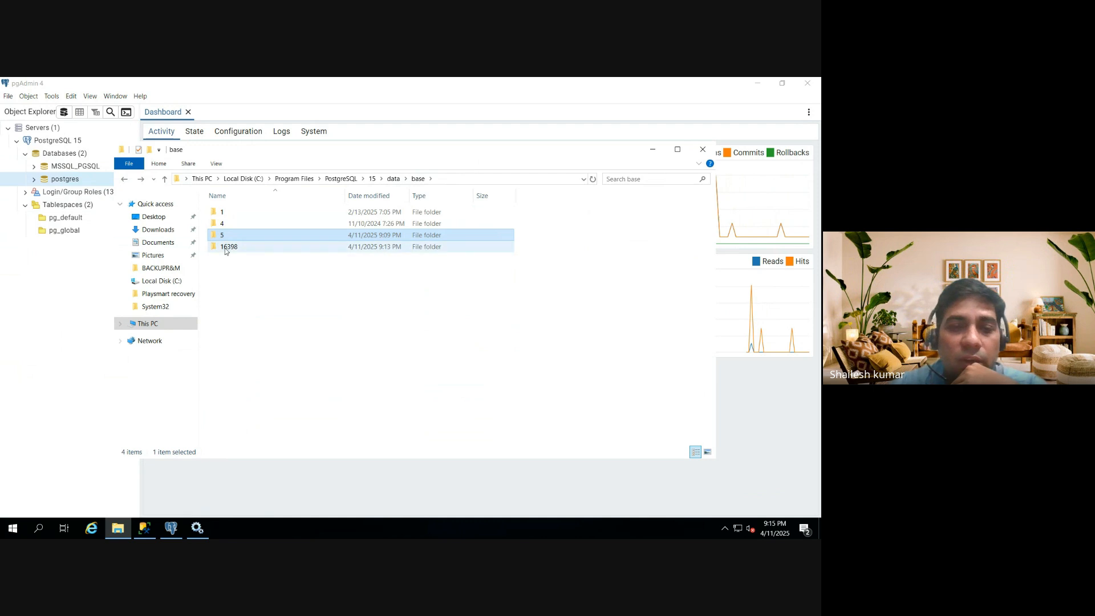
mouse_move(226, 251)
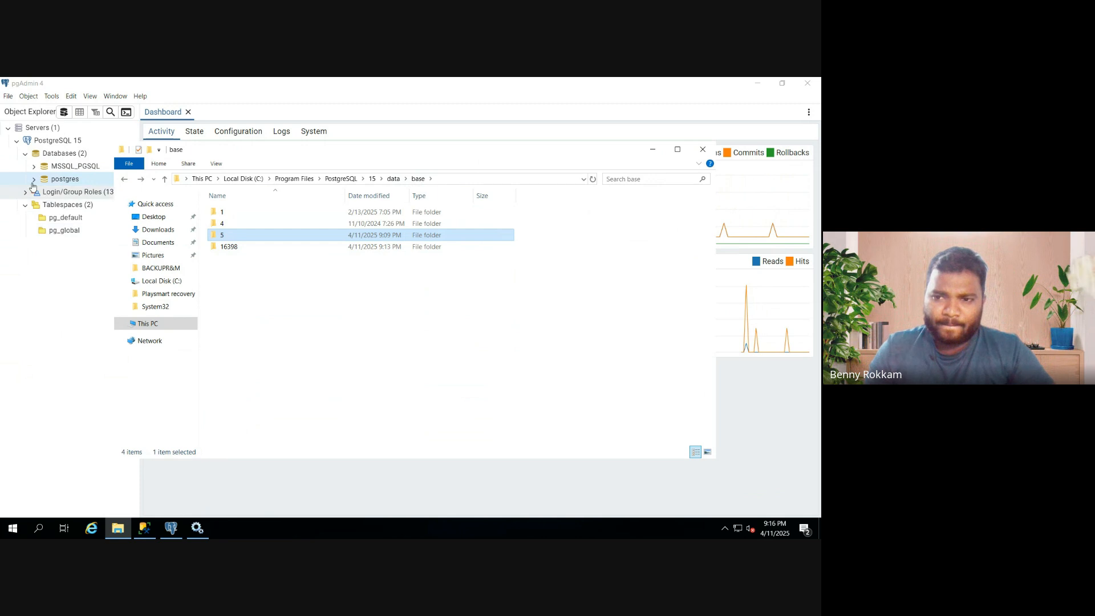
Step: In pgAdmin 4, review all property pages of the MSSQL_PGSQL database, from Definition through SQL, and close them without changes
right_click(72, 170)
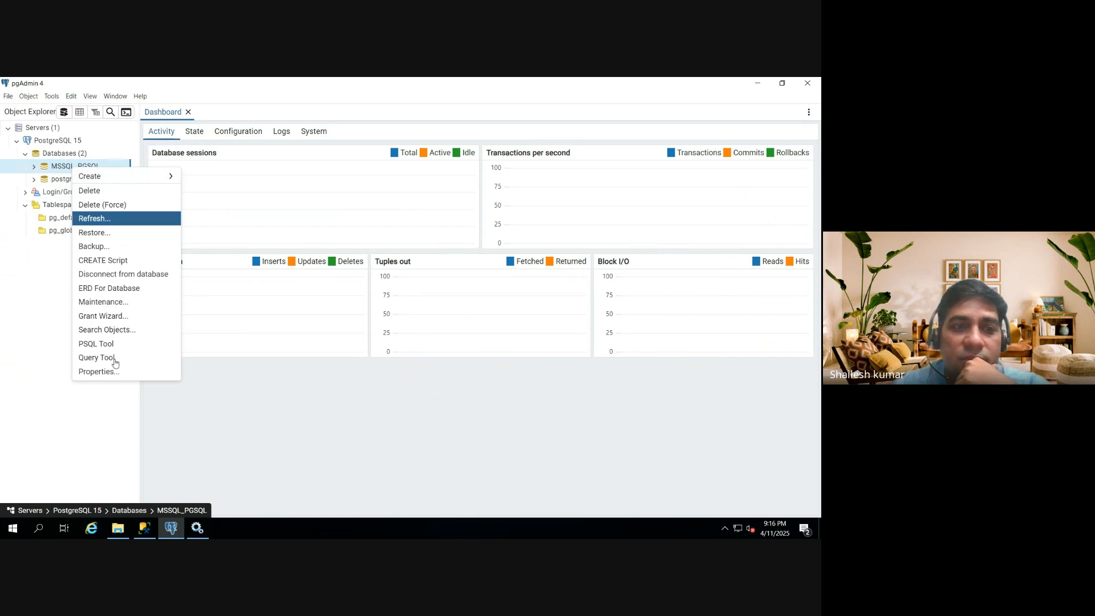
left_click(107, 372)
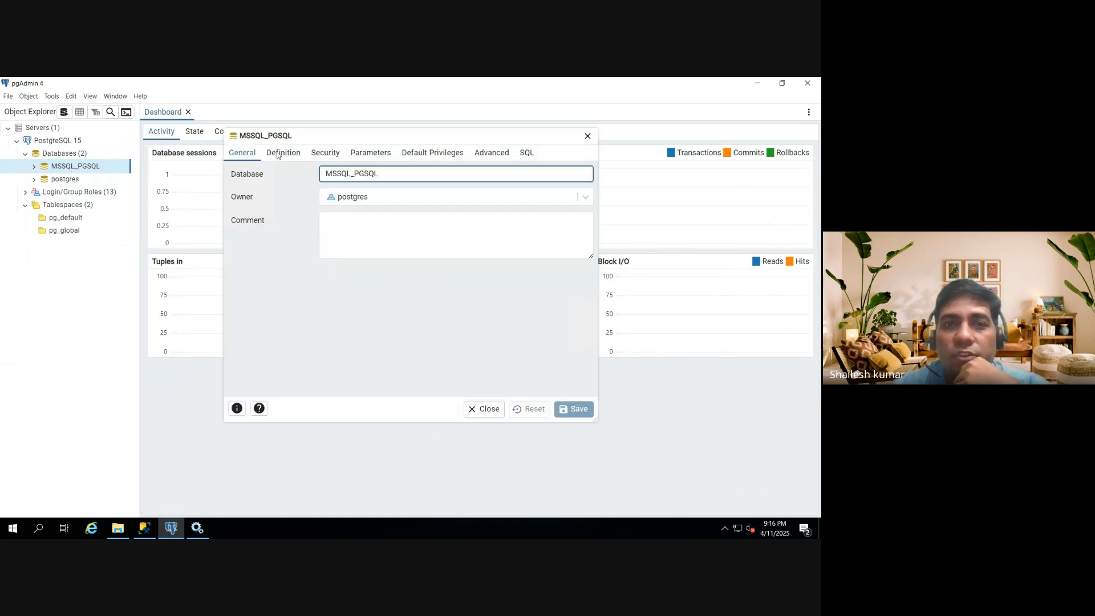
left_click(278, 155)
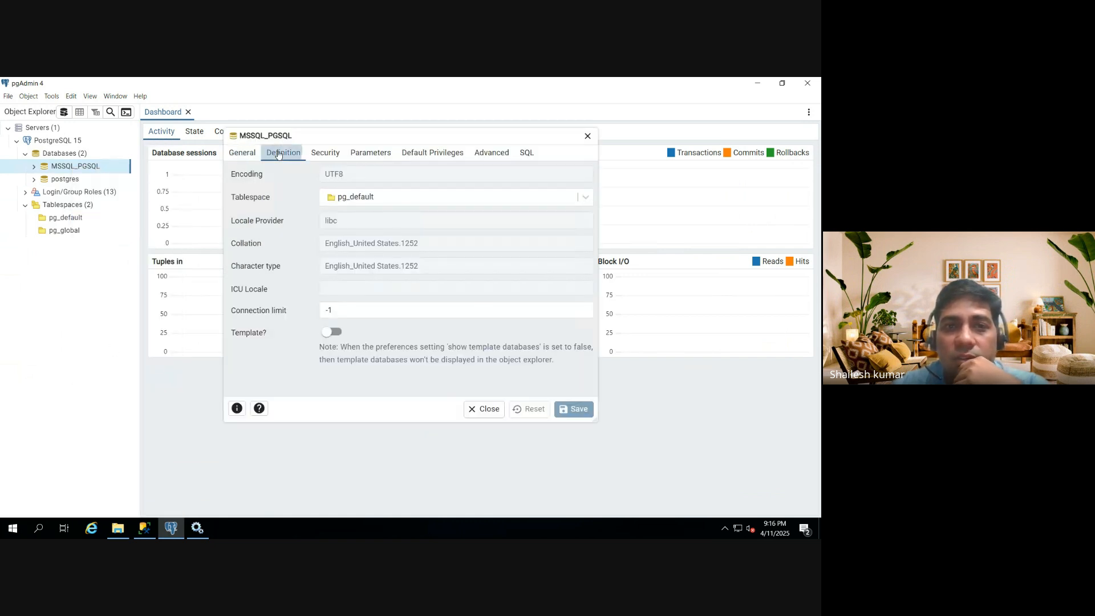
left_click(318, 155)
left_click(354, 155)
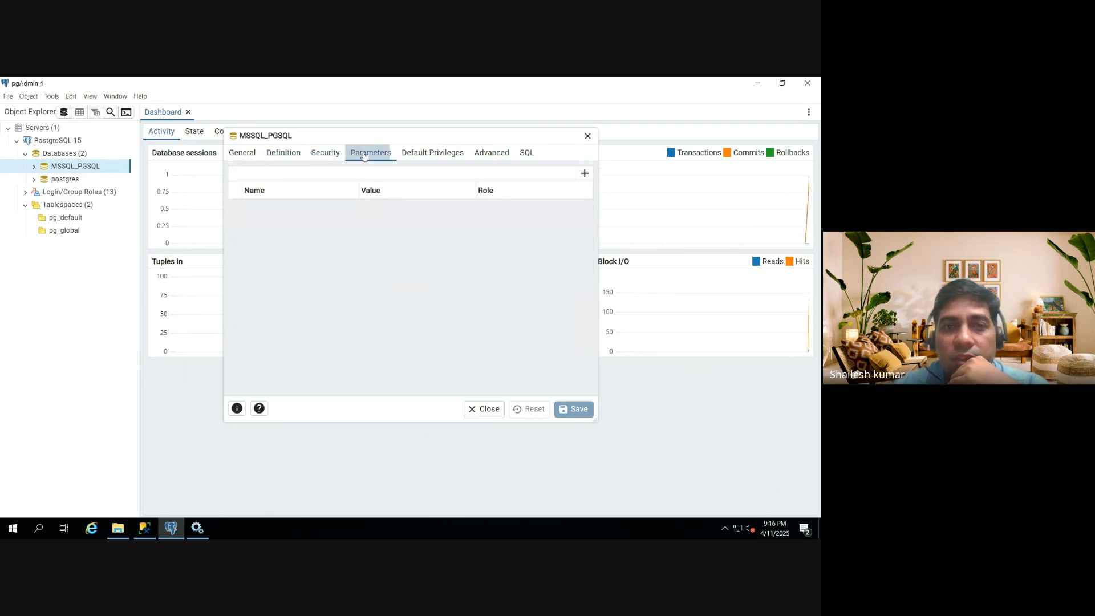
left_click(418, 156)
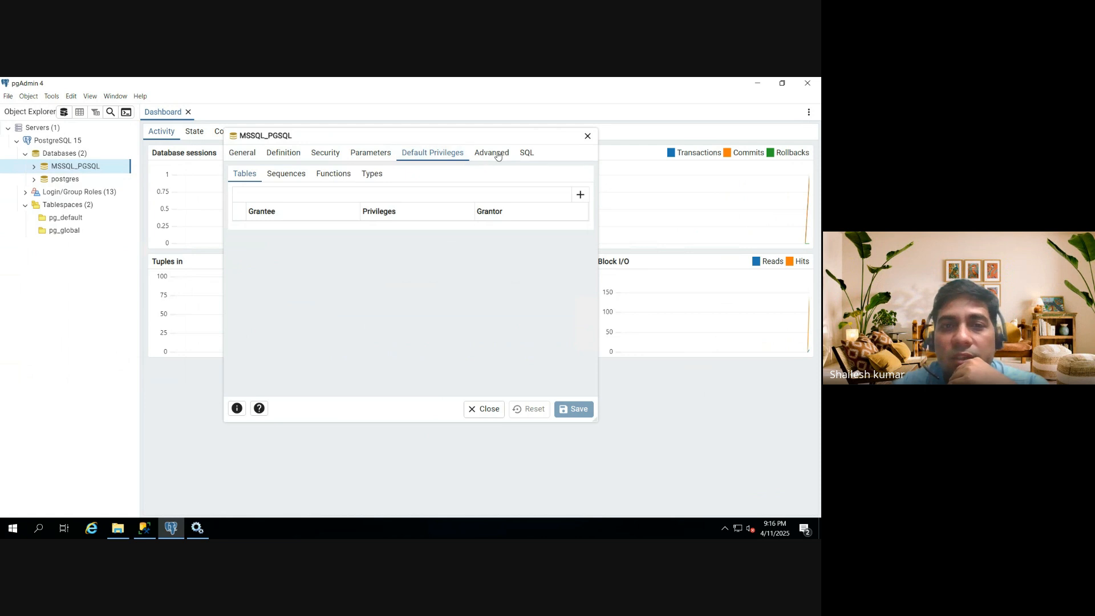
left_click(494, 155)
left_click(525, 155)
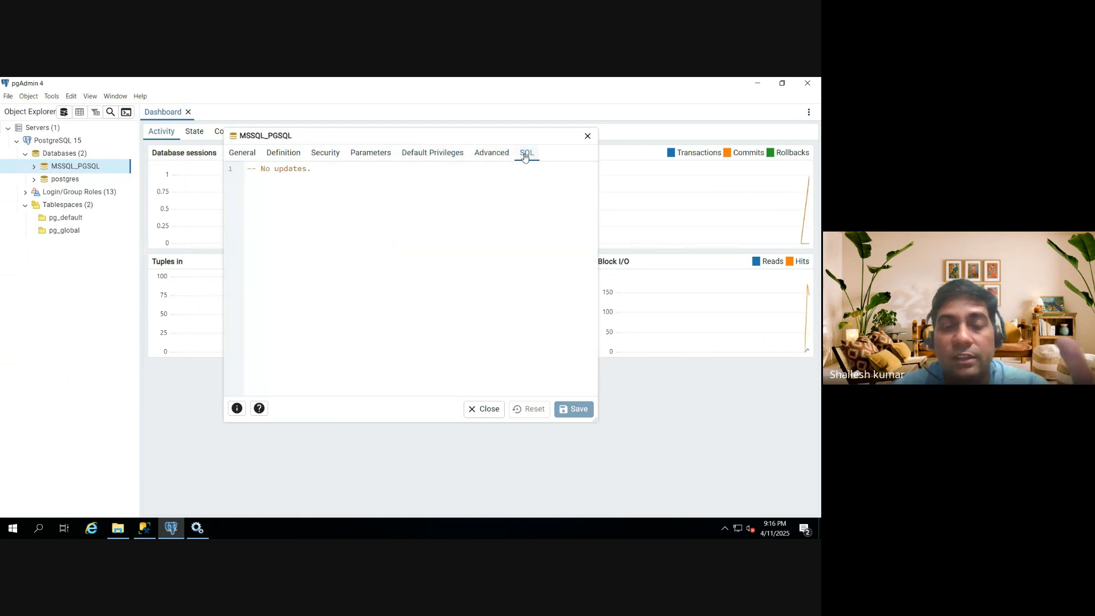
left_click(587, 137)
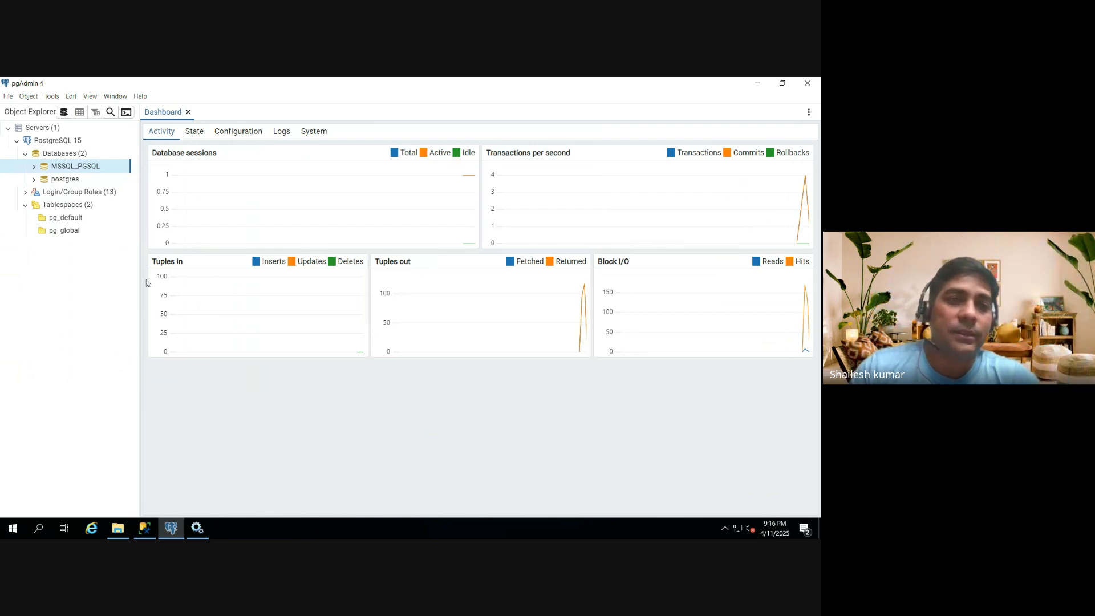
Step: Expand MSSQL_PGSQL down to the object types of its PostgreSQL Catalog (pg_catalog), widening the Object Explorer to fit the catalog names
left_click(34, 168)
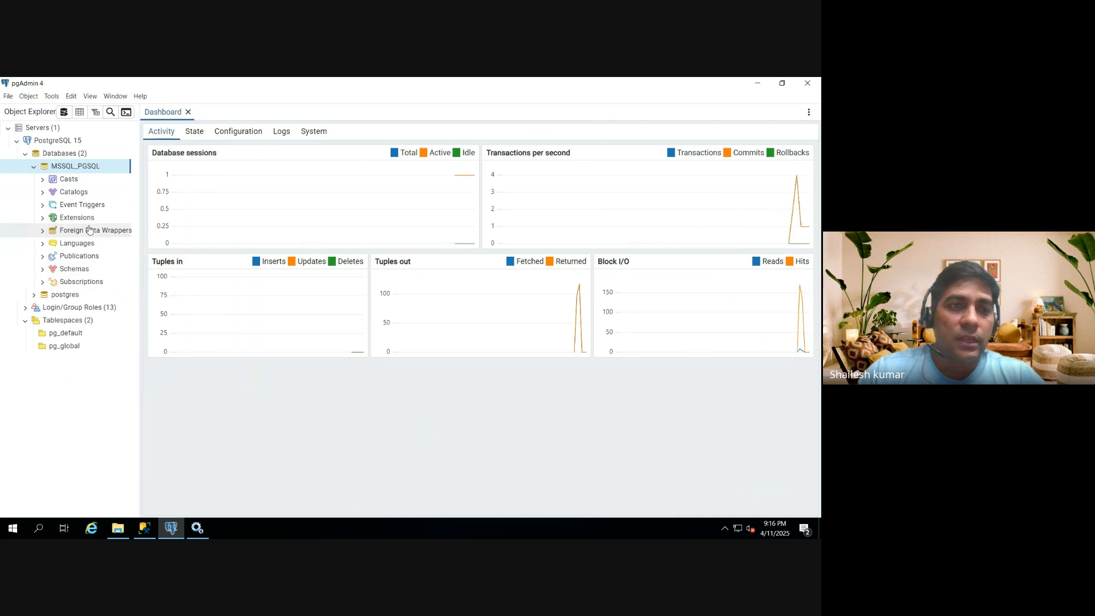
left_click(43, 194)
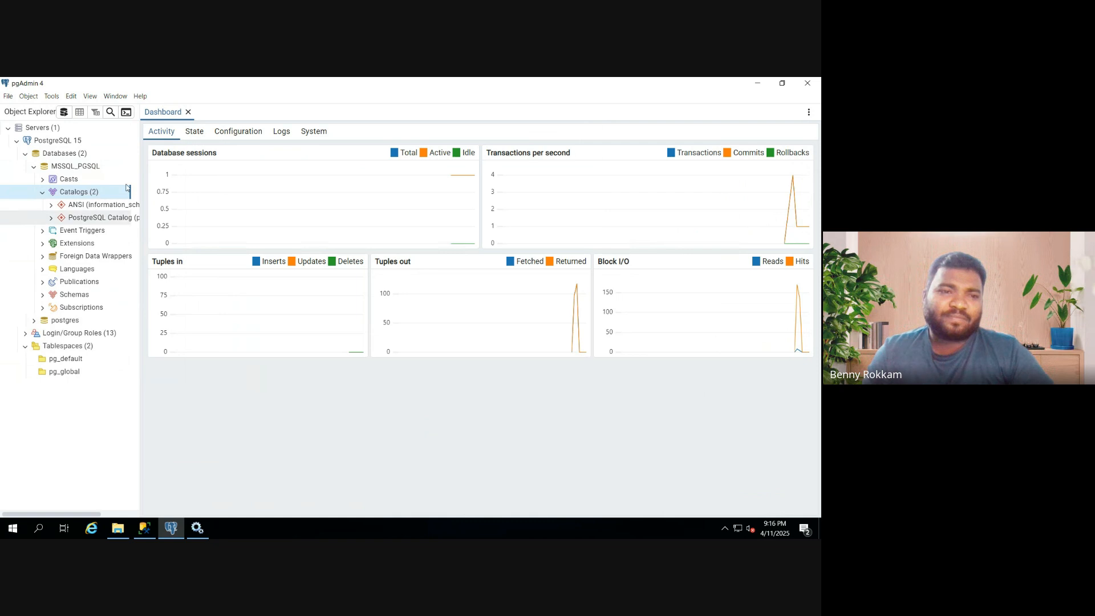
left_click_drag(154, 166, 188, 167)
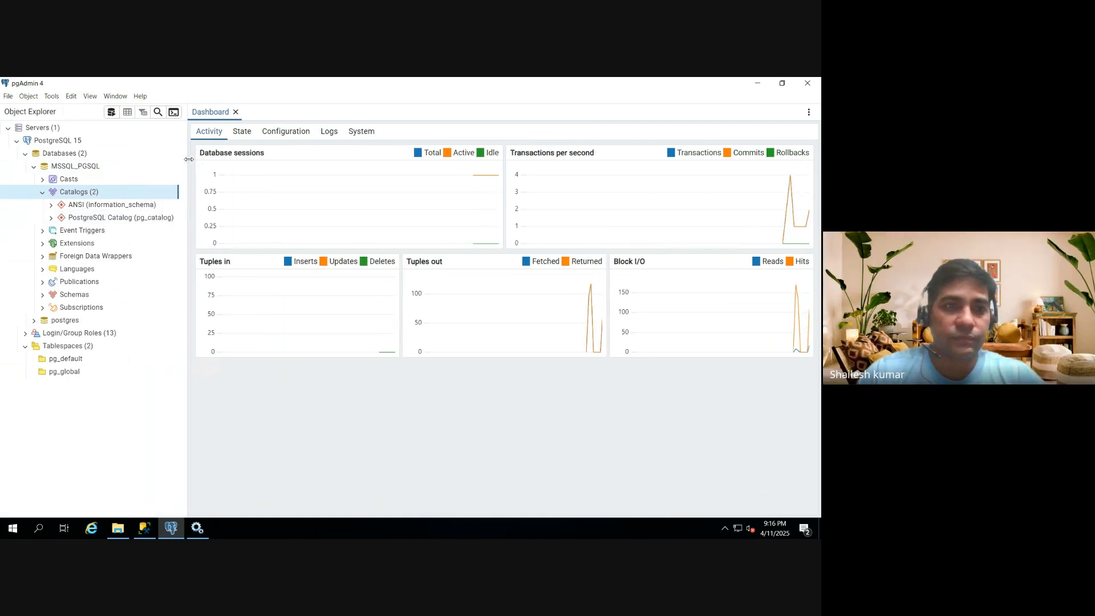
left_click(52, 219)
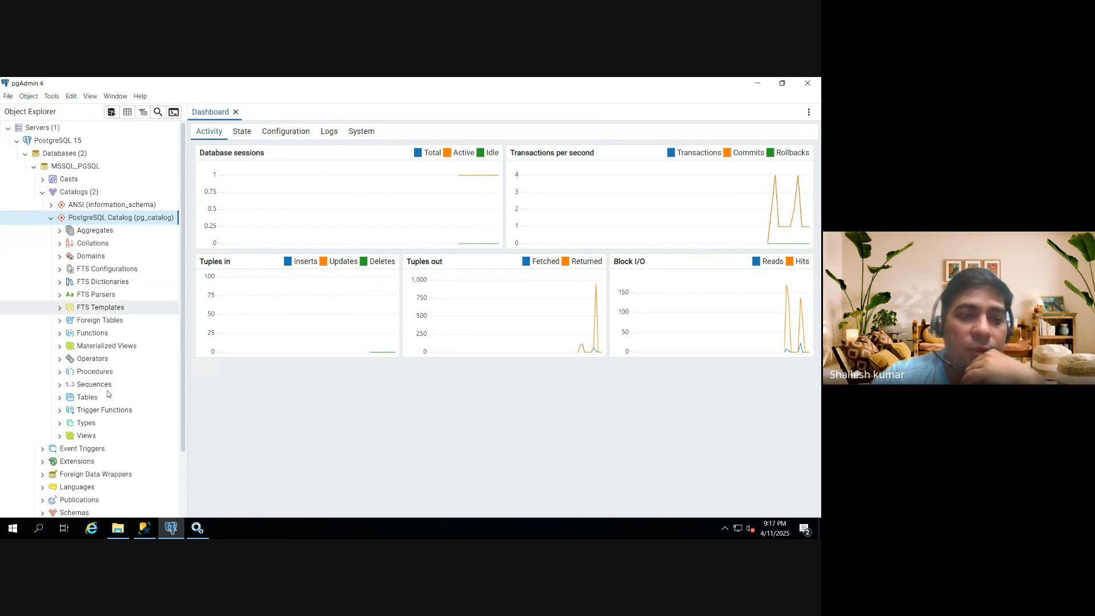
Step: Expand the views of the PostgreSQL Catalog (pg_catalog), select pg_config, and look through the whole list of views
left_click(59, 436)
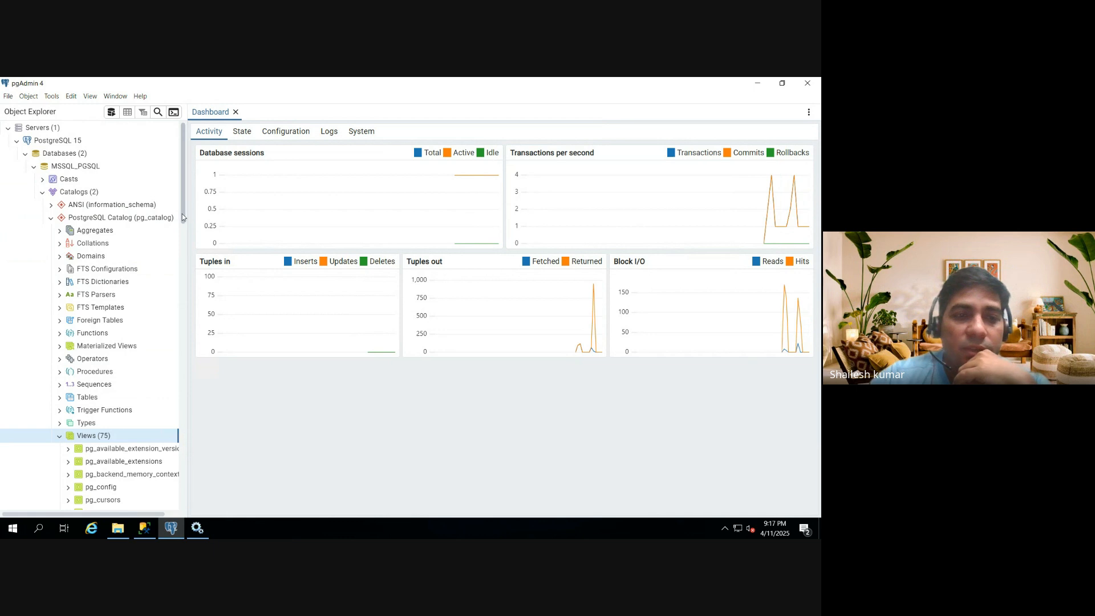
scroll(147, 327, "down", 3)
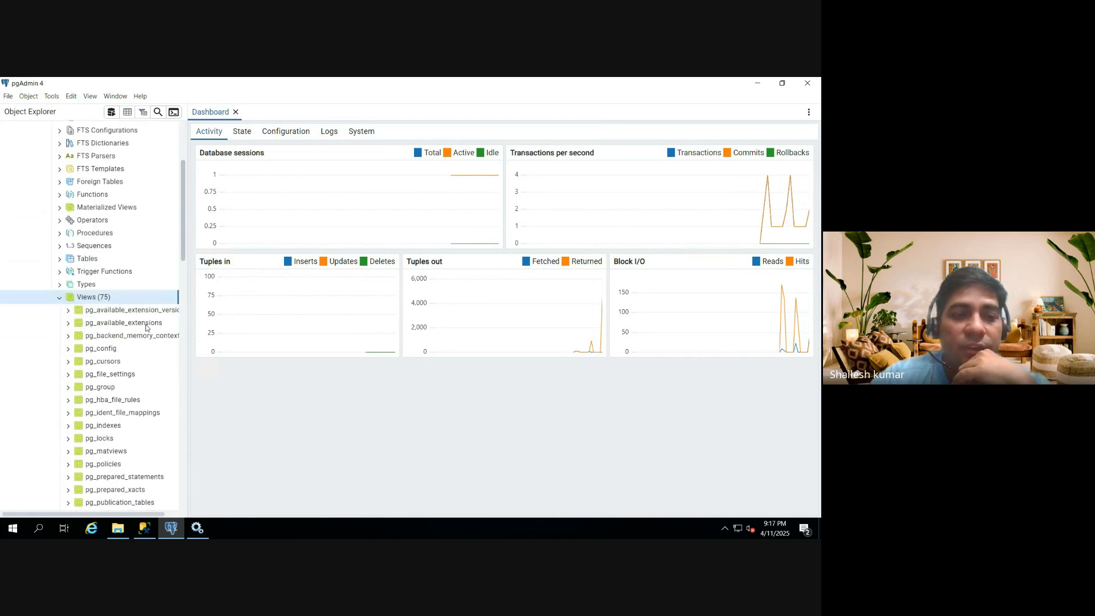
left_click(111, 350)
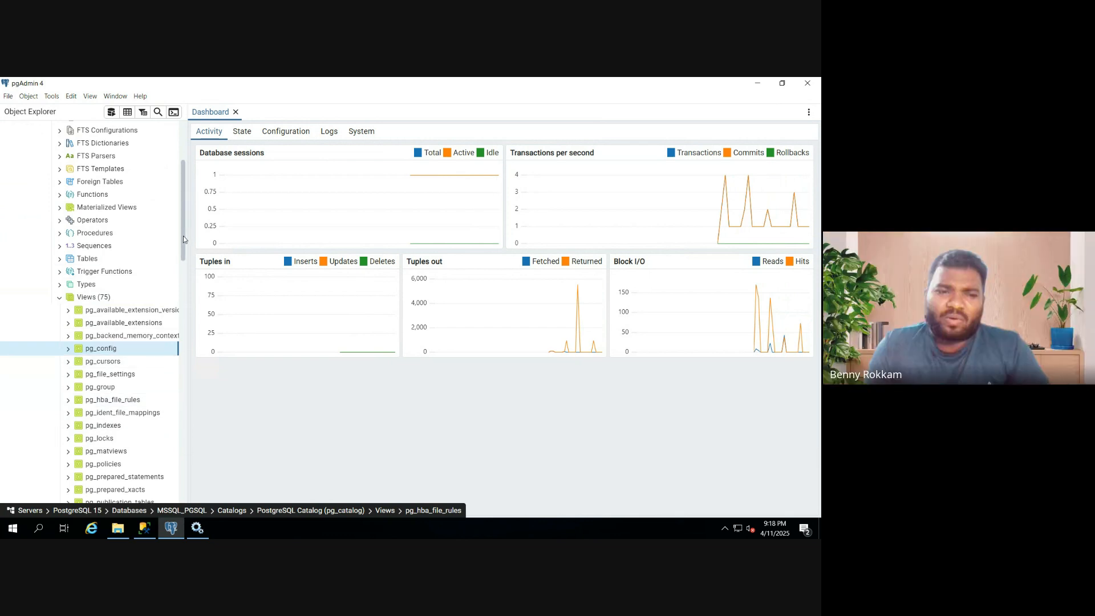
left_click_drag(183, 235, 181, 275)
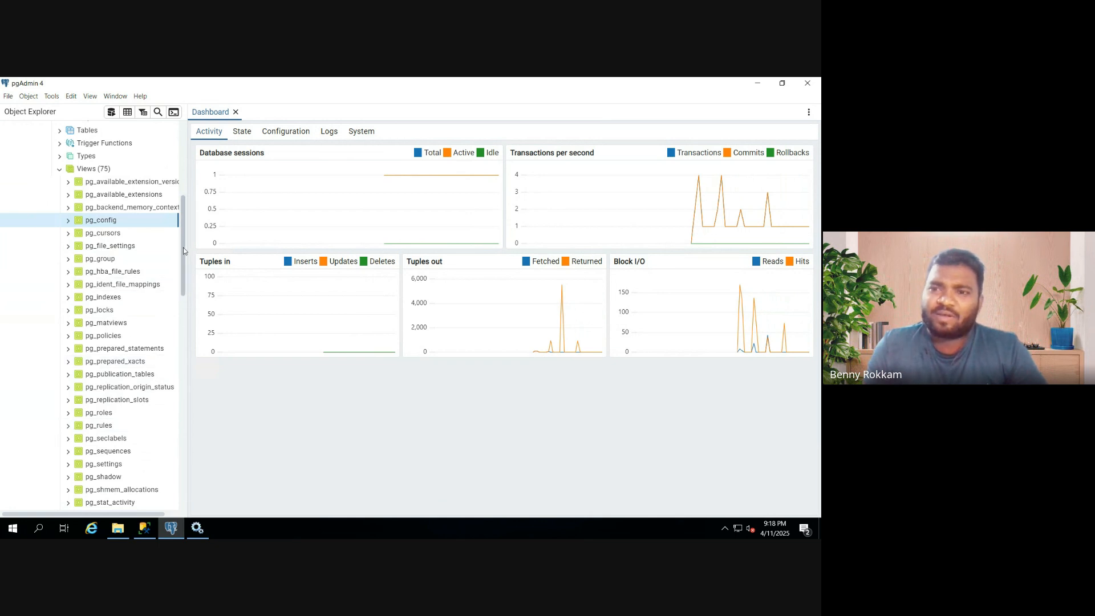
left_click_drag(182, 260, 183, 277)
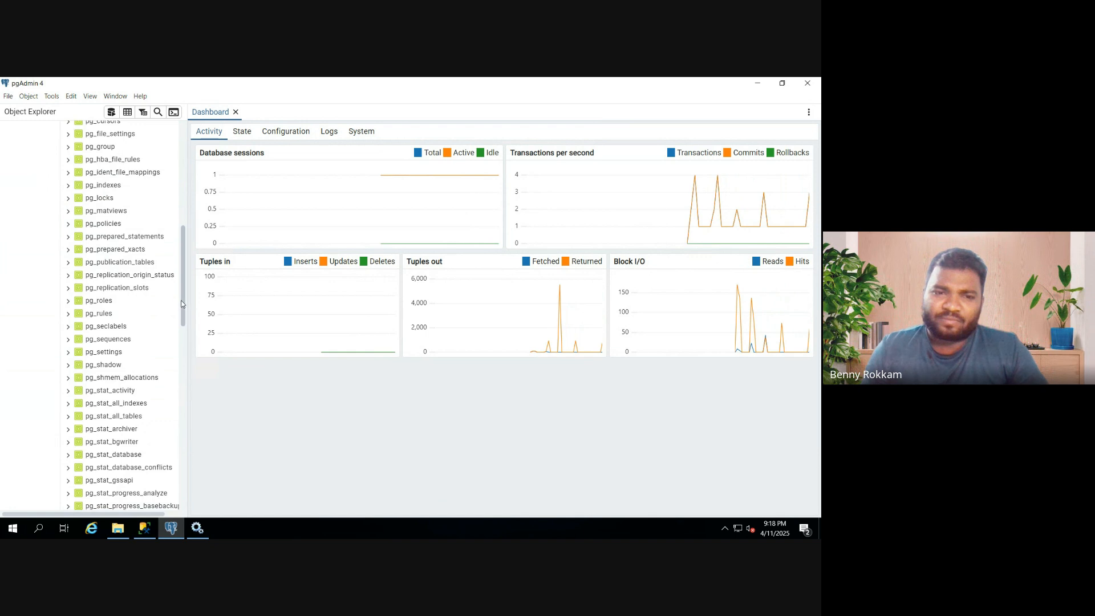
scroll(119, 268, "down", 1)
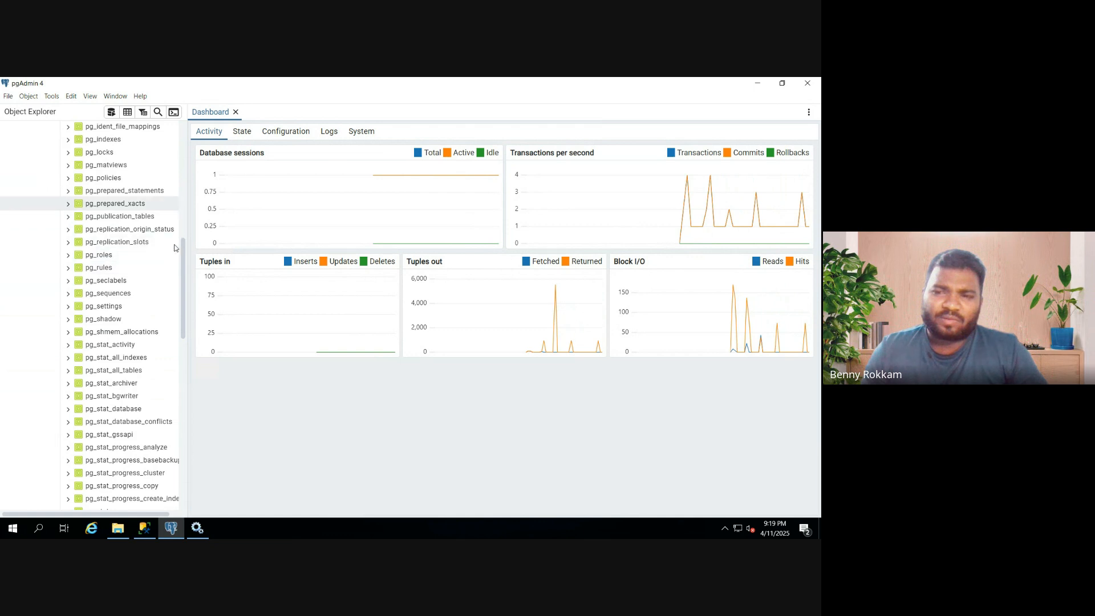
scroll(180, 294, "down", 3)
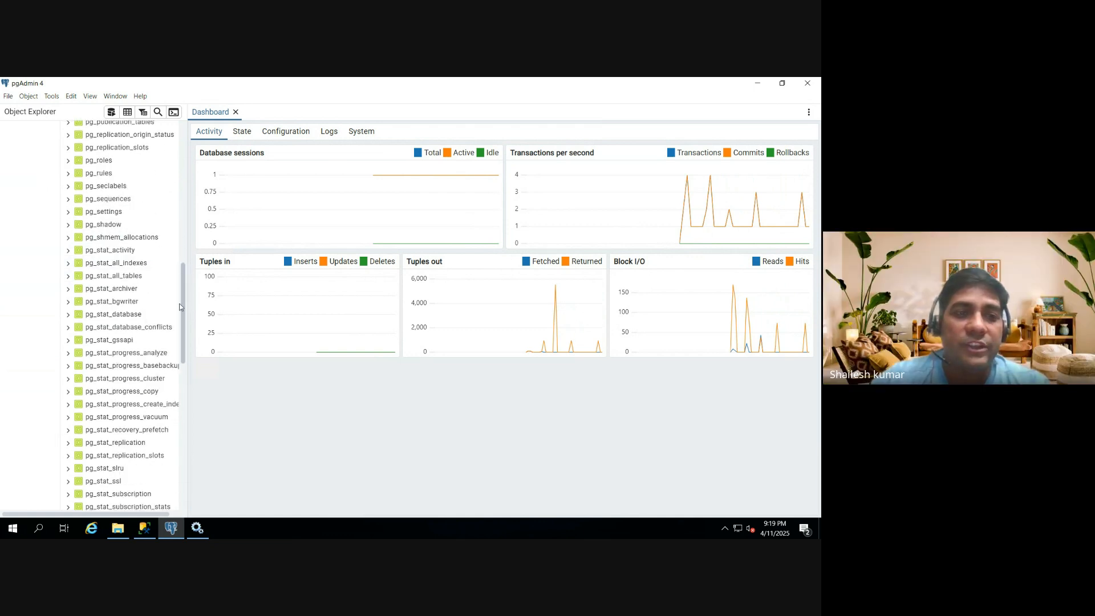
scroll(179, 308, "down", 5)
scroll(176, 341, "down", 10)
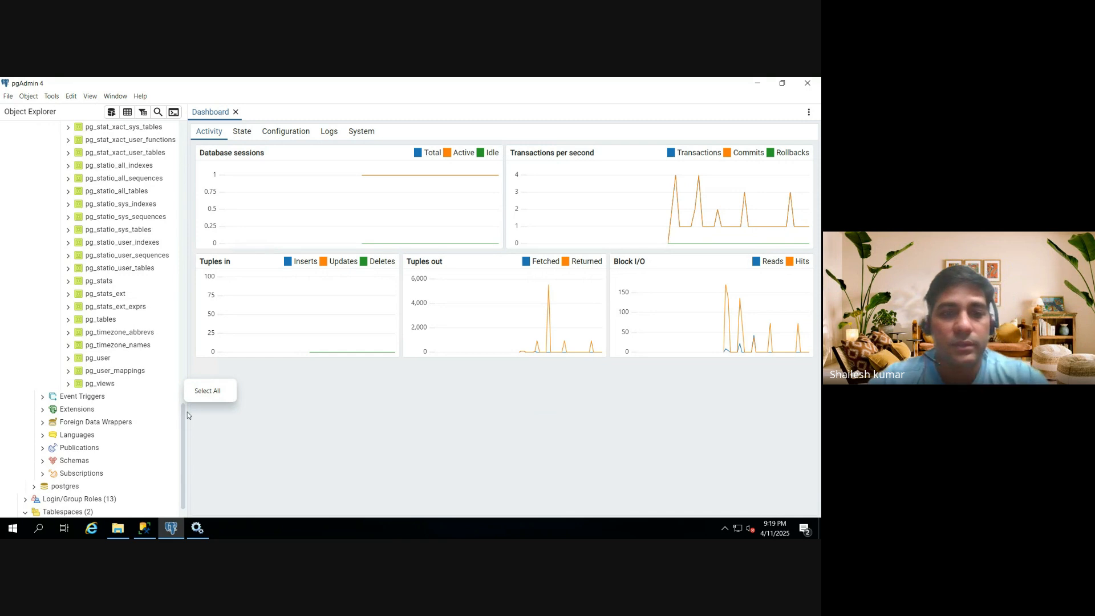
Step: Select the pg_stat_database view and look back over the catalog views up to the start of the list
left_click_drag(182, 431, 181, 313)
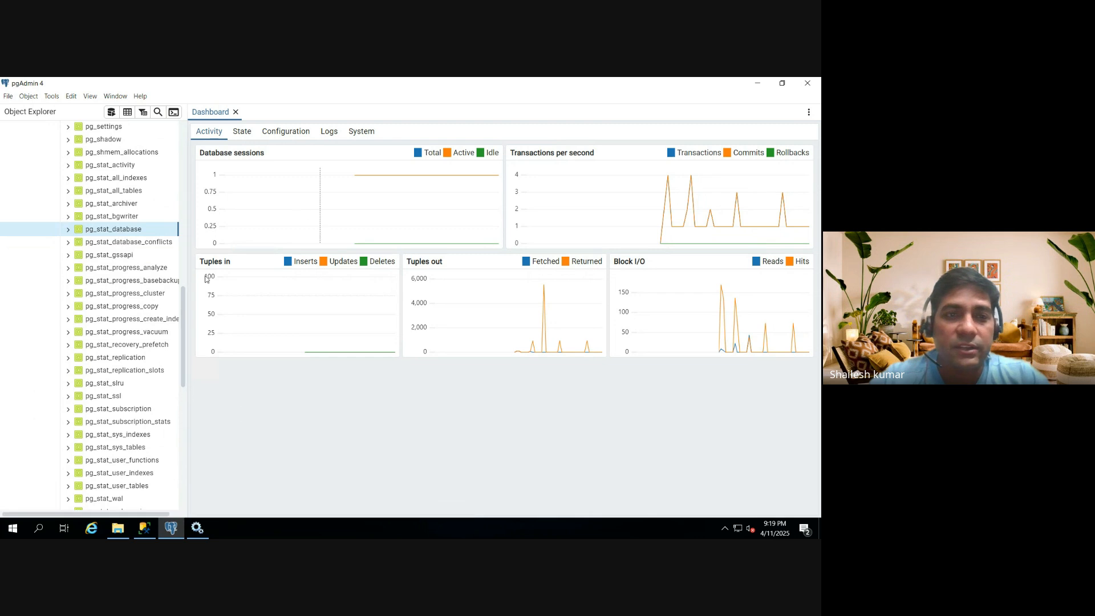
scroll(180, 283, "up", 4)
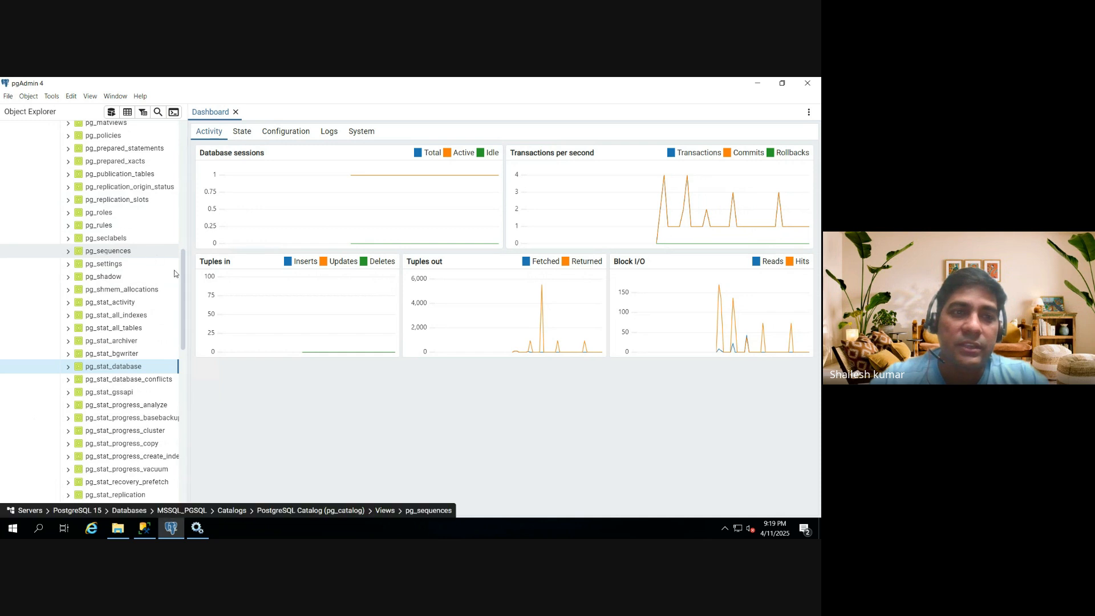
scroll(184, 263, "up", 1)
scroll(183, 255, "up", 5)
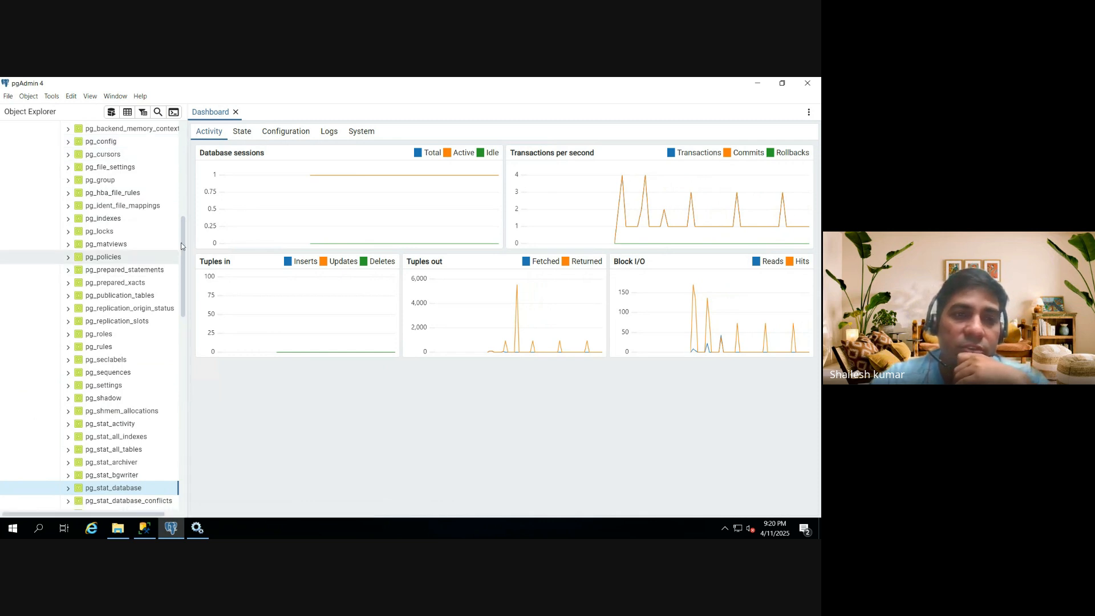
left_click_drag(181, 239, 181, 233)
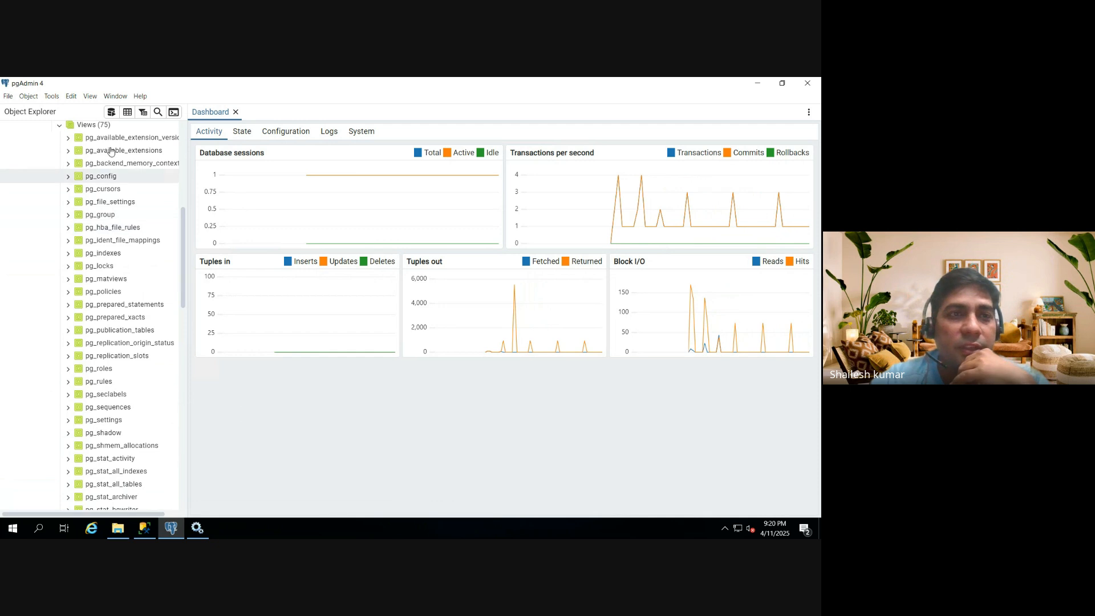
Step: Open both a Query Tool and a PSQL Tool session for the MSSQL_PGSQL database
left_click(50, 98)
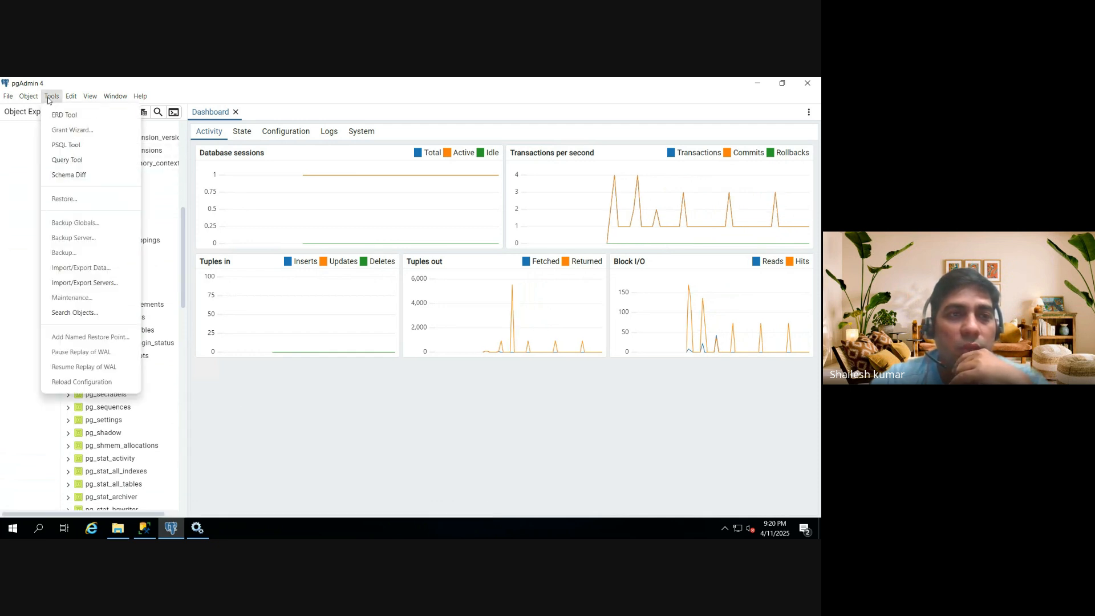
left_click(70, 161)
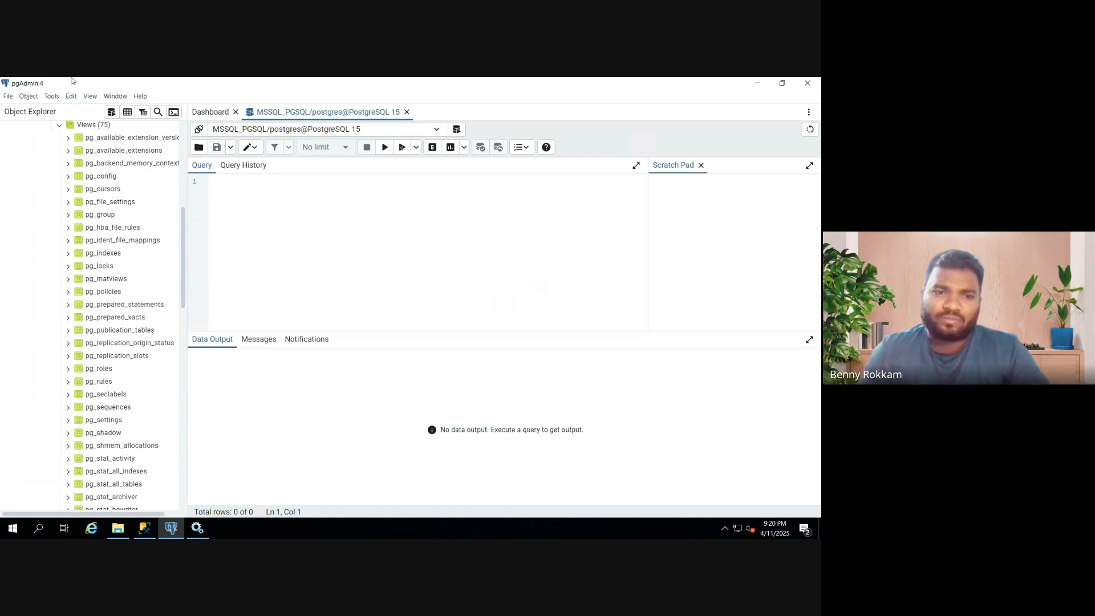
left_click(51, 98)
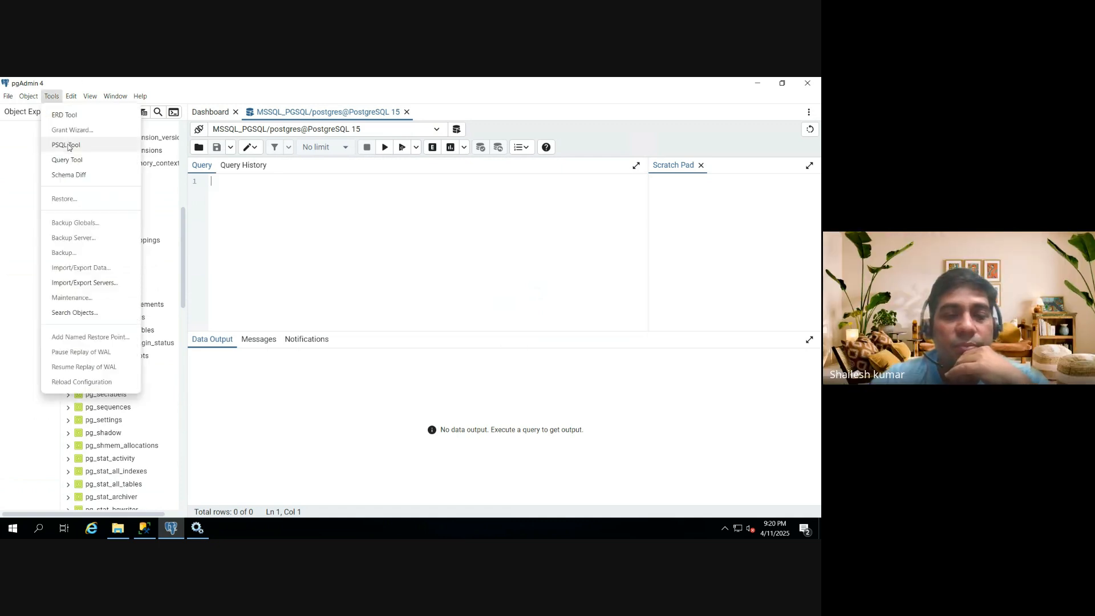
left_click(64, 147)
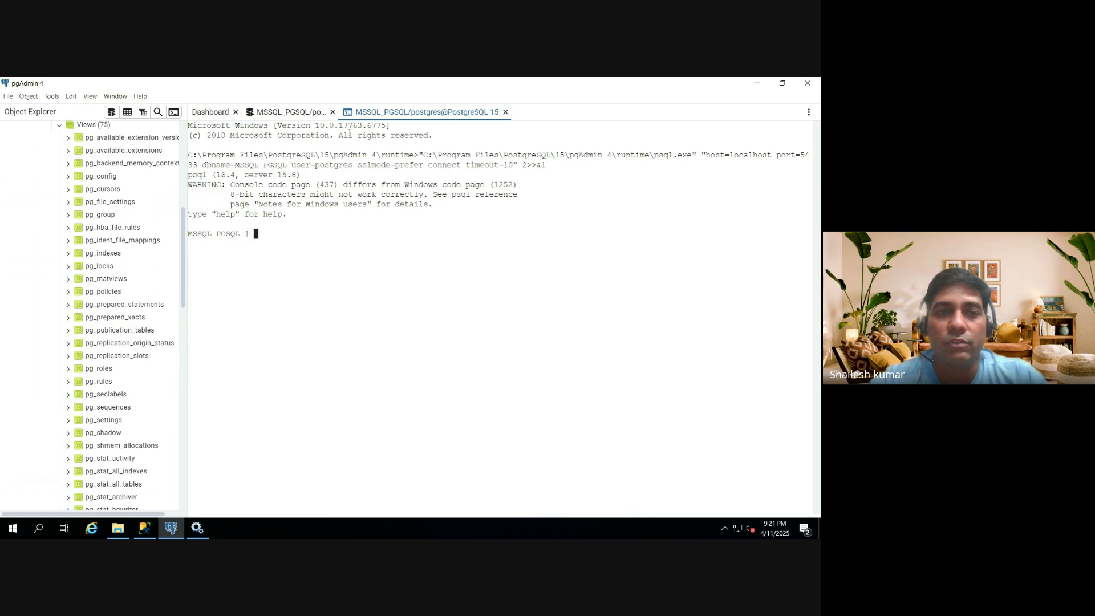
Step: In the Query Tool, insert the pg_config view's name from the Object Explorer and try to run "select * from pg_config.pg_config"
left_click(280, 117)
left_click_drag(108, 178, 319, 188)
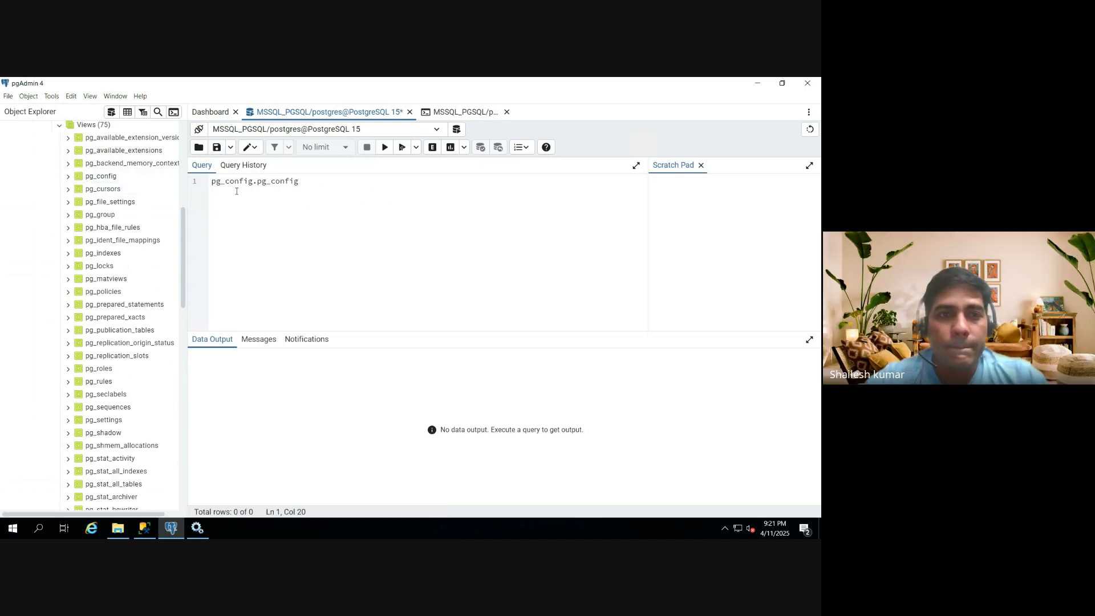
type("select * from")
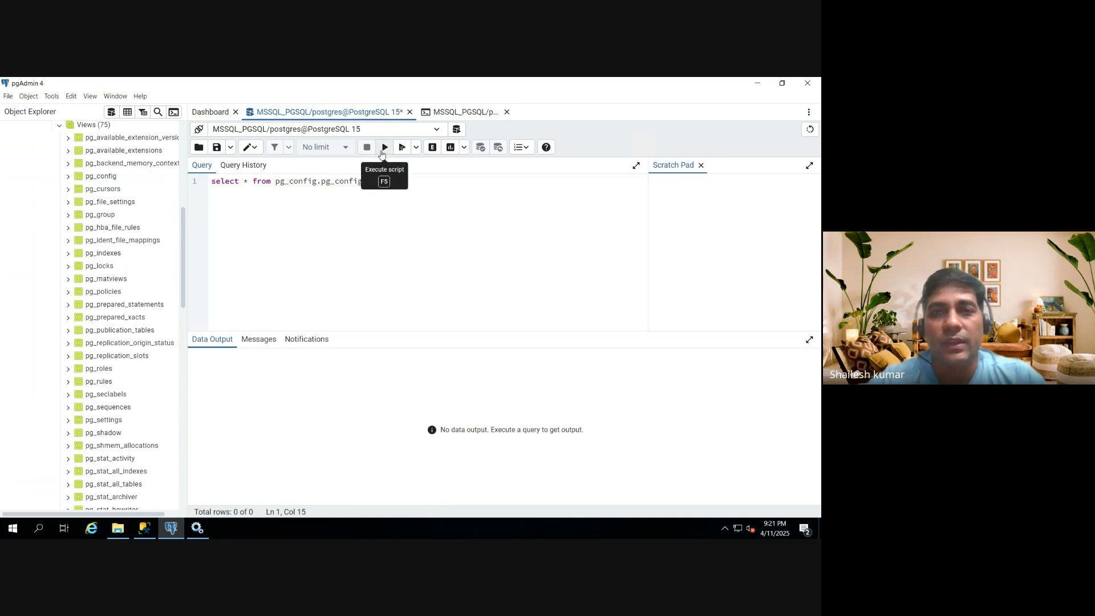
left_click(384, 148)
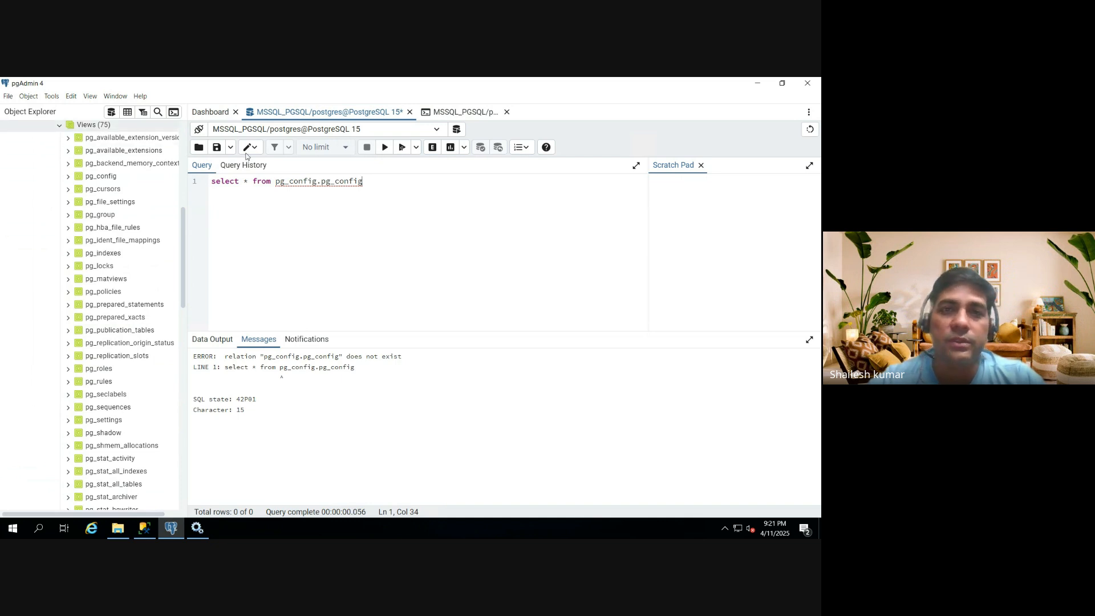
Step: Switch the Query Tool to a new connection to the postgres database on PostgreSQL 15 and try the same query again
left_click(436, 131)
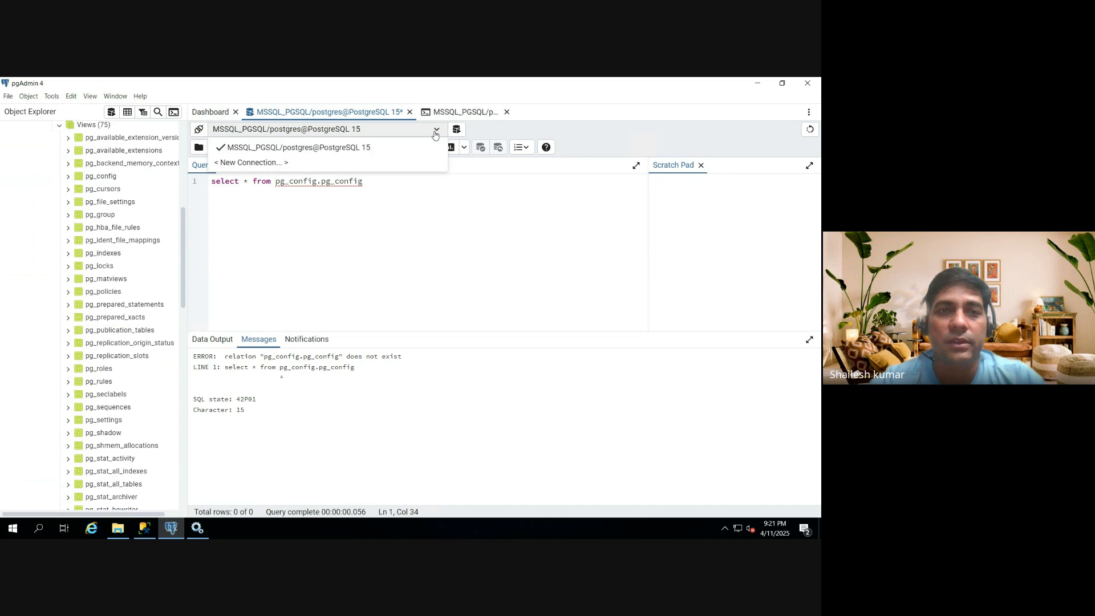
left_click(257, 164)
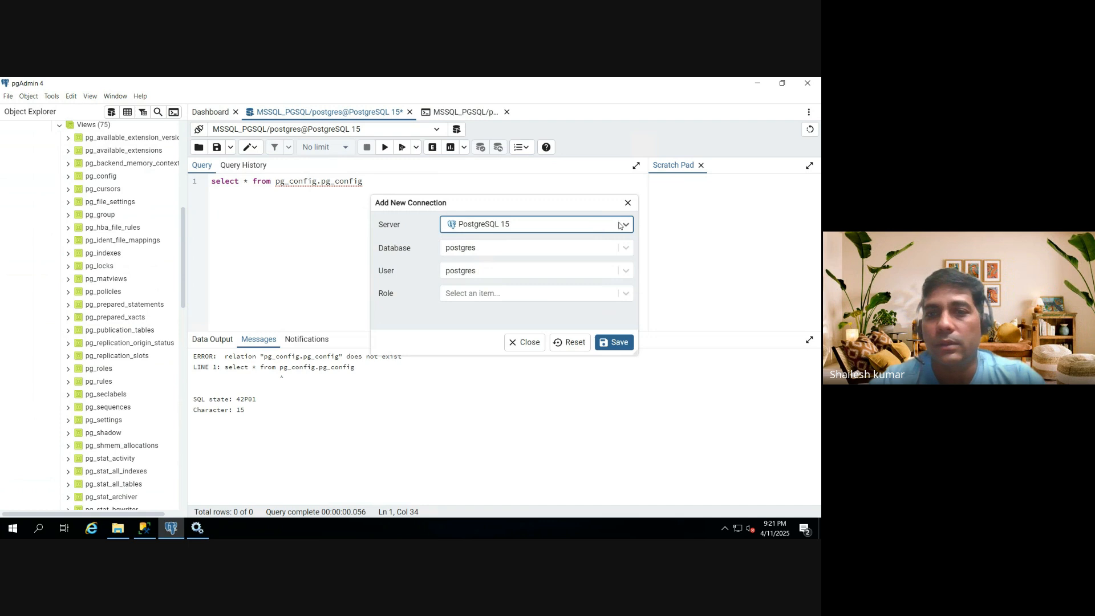
left_click(613, 343)
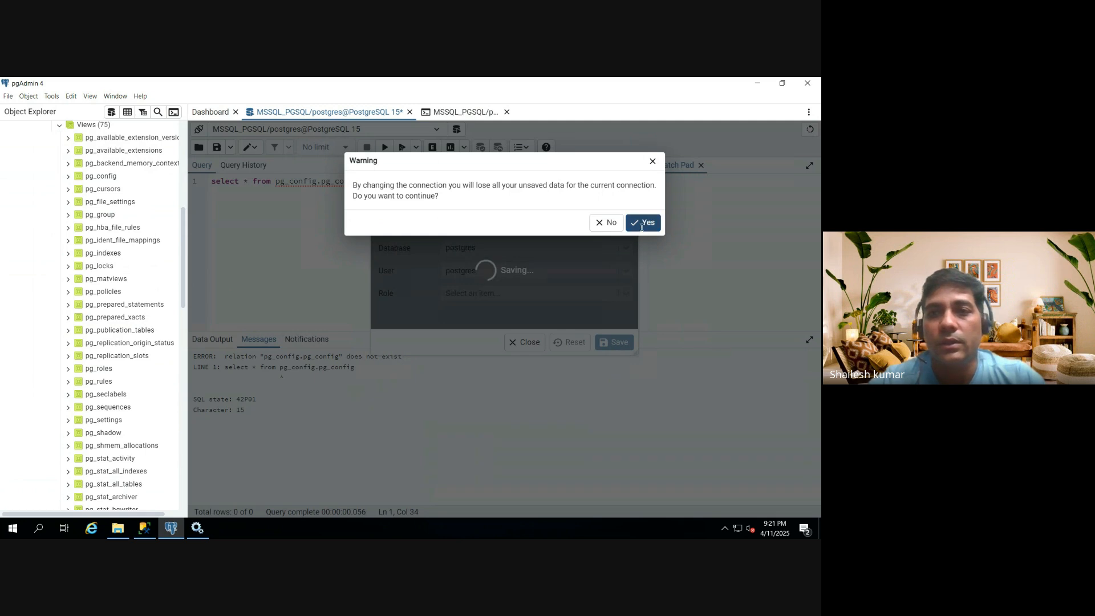
left_click(642, 225)
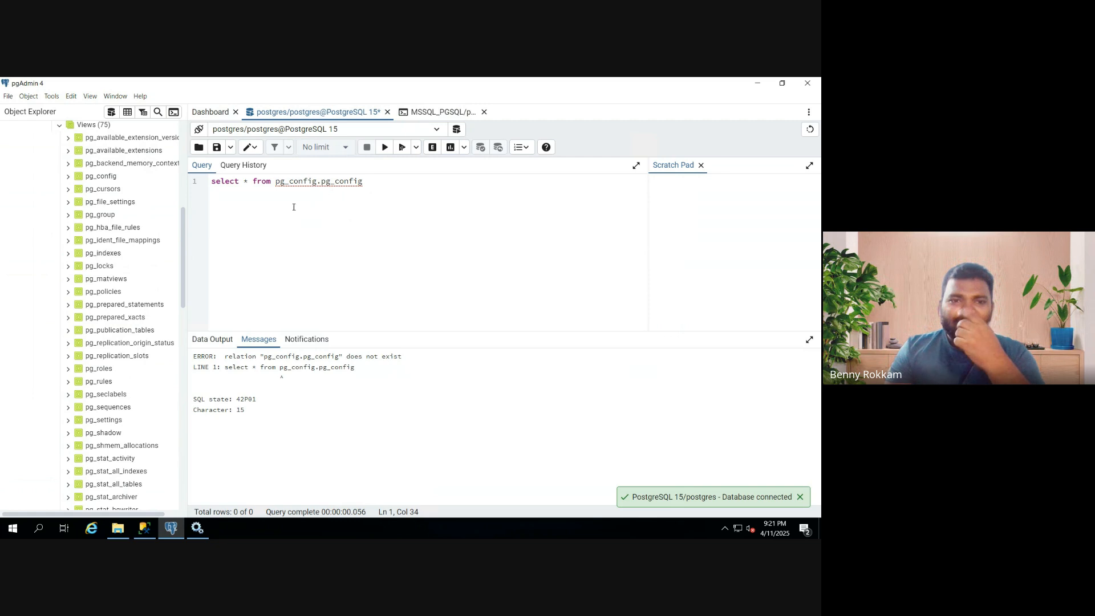
left_click(386, 153)
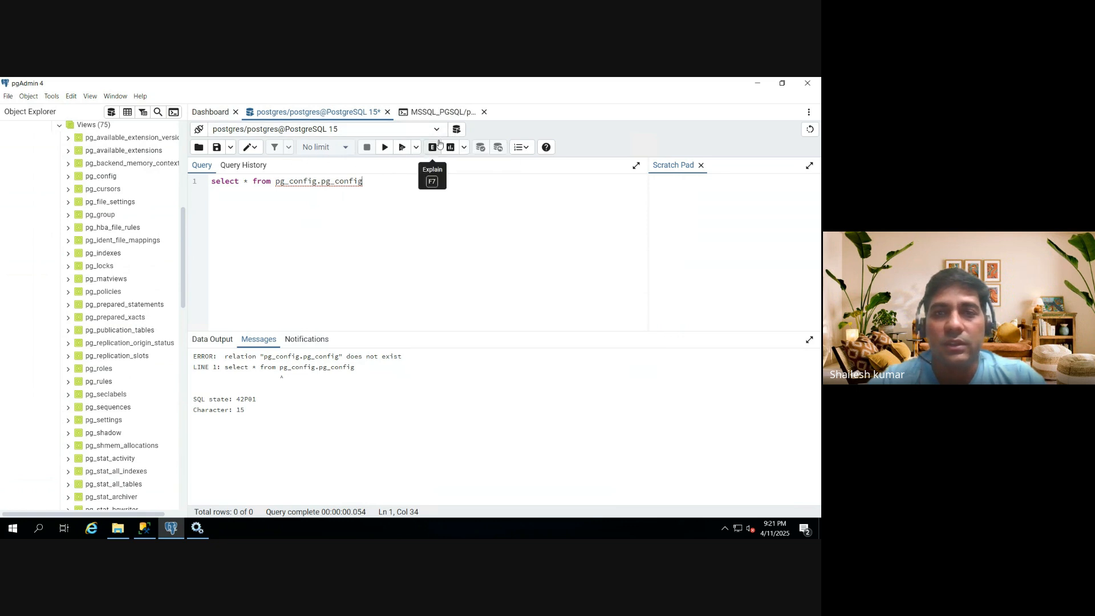
Step: Check the PSQL session, and close the Query Tool without saving its query
left_click(442, 113)
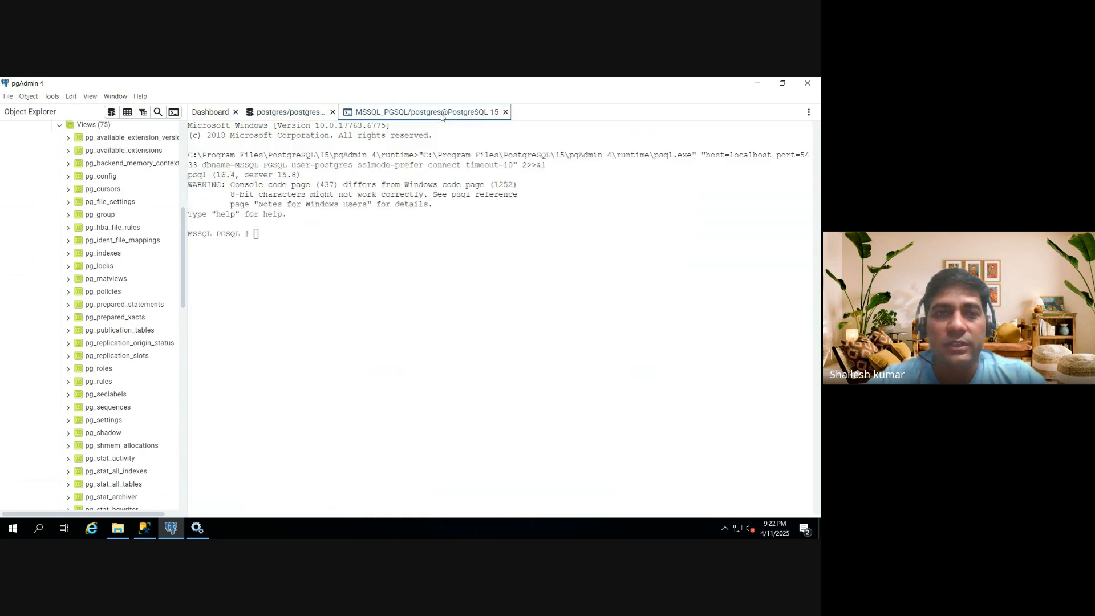
left_click(279, 114)
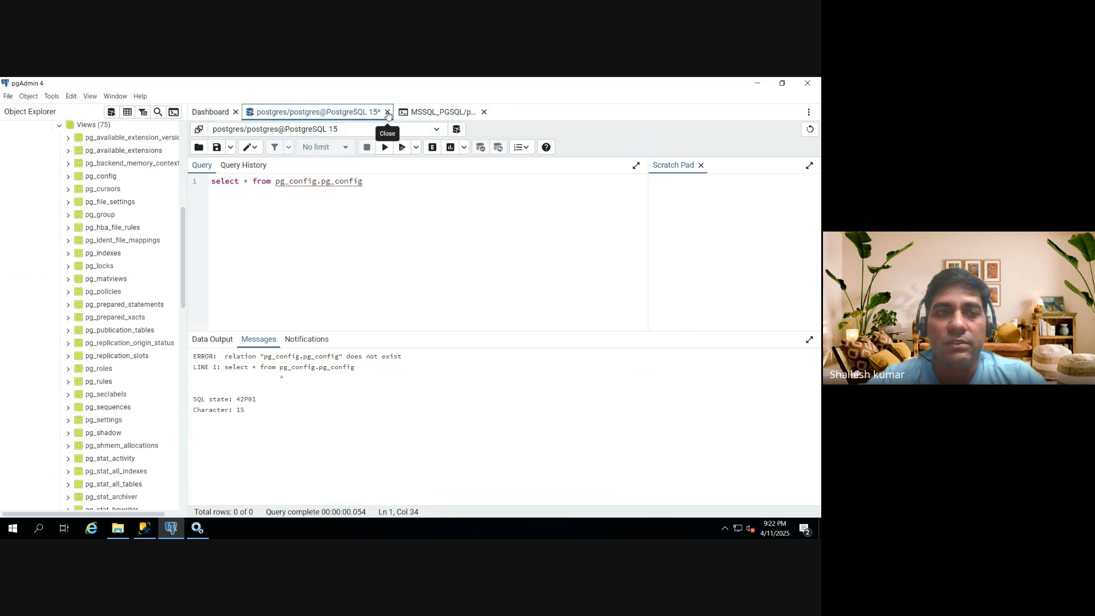
left_click(198, 130)
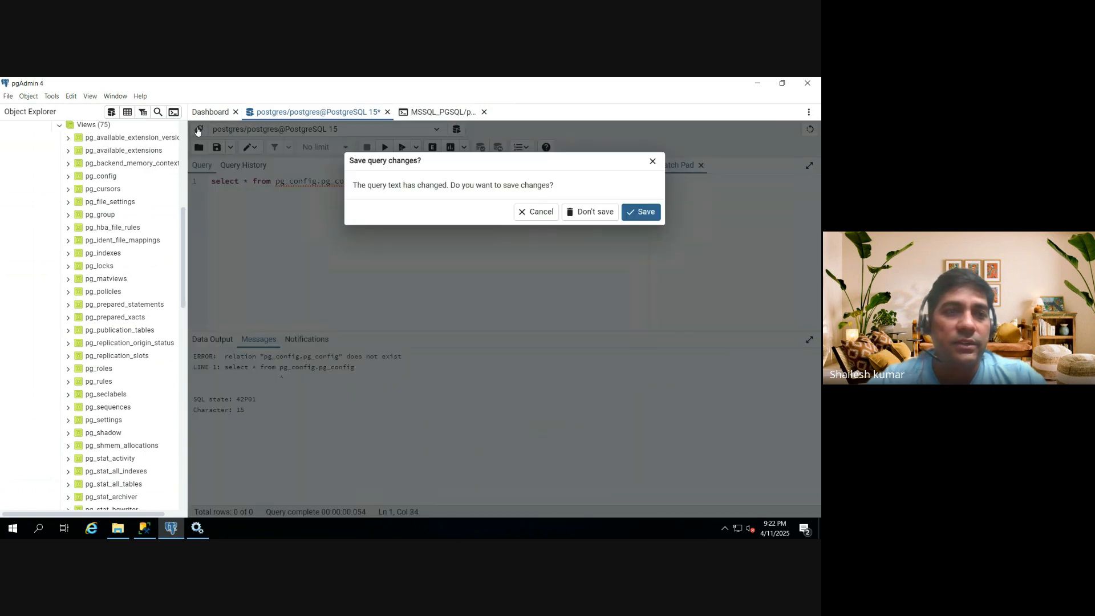
left_click(599, 214)
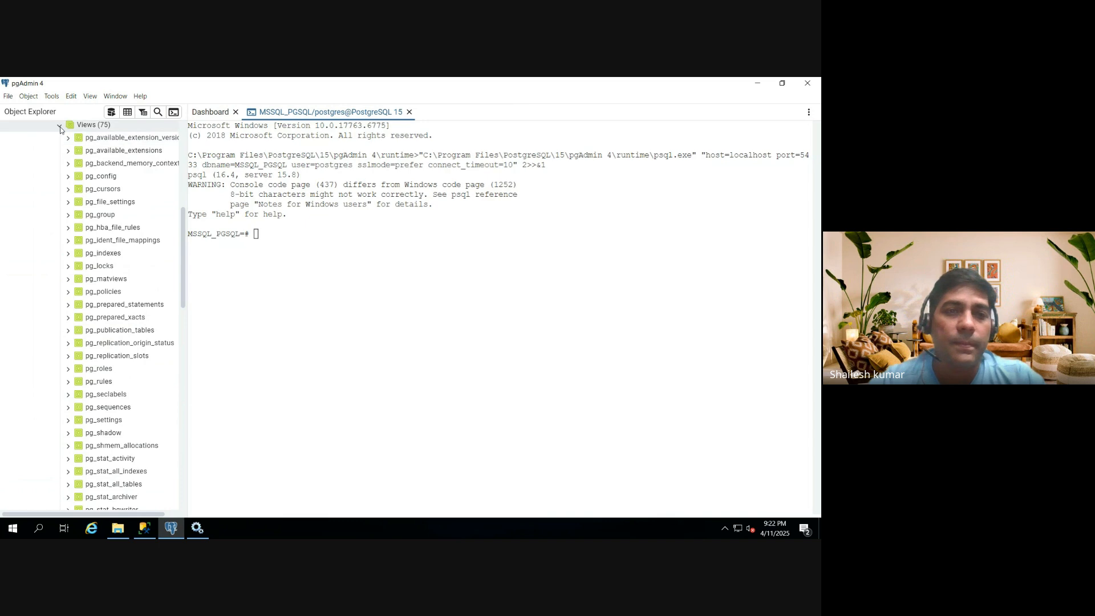
Step: Collapse the Views, PostgreSQL Catalog (pg_catalog) and Catalogs branches of MSSQL_PGSQL
left_click(60, 127)
left_click(55, 142)
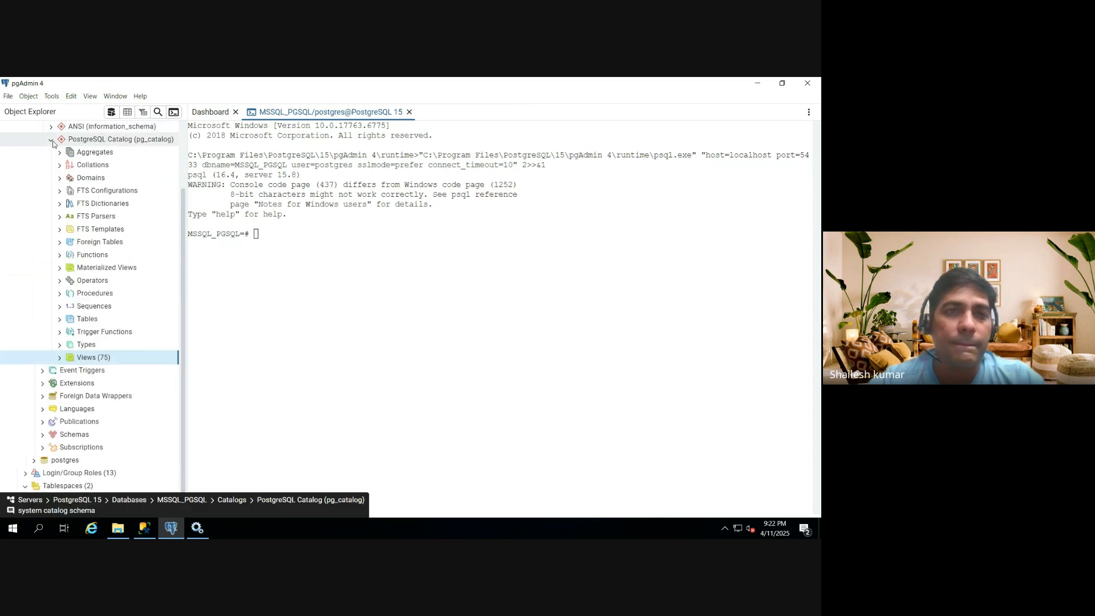
left_click(52, 141)
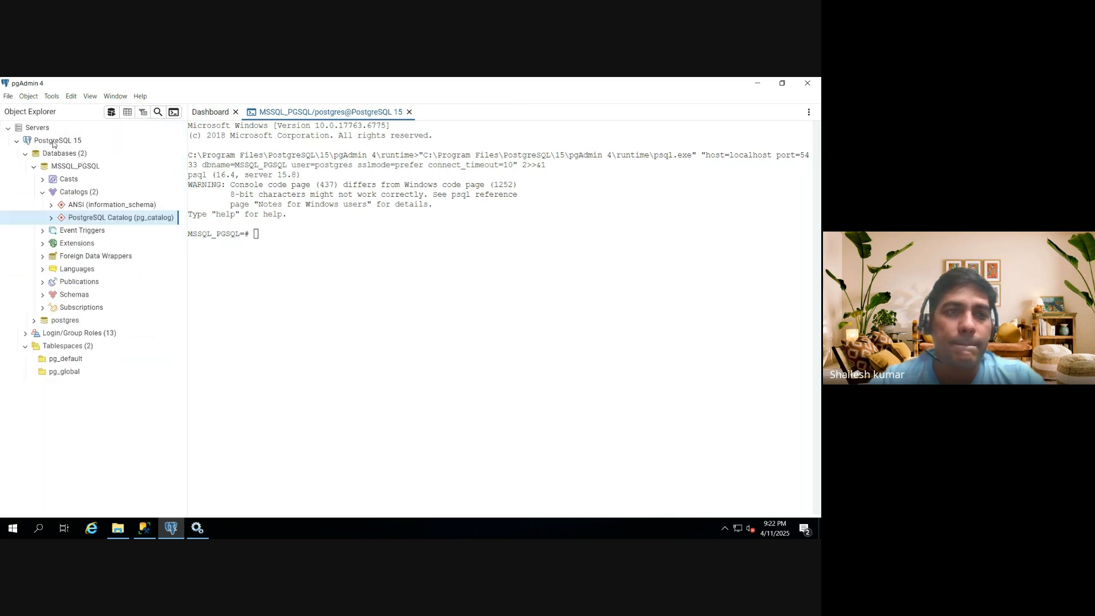
left_click(43, 192)
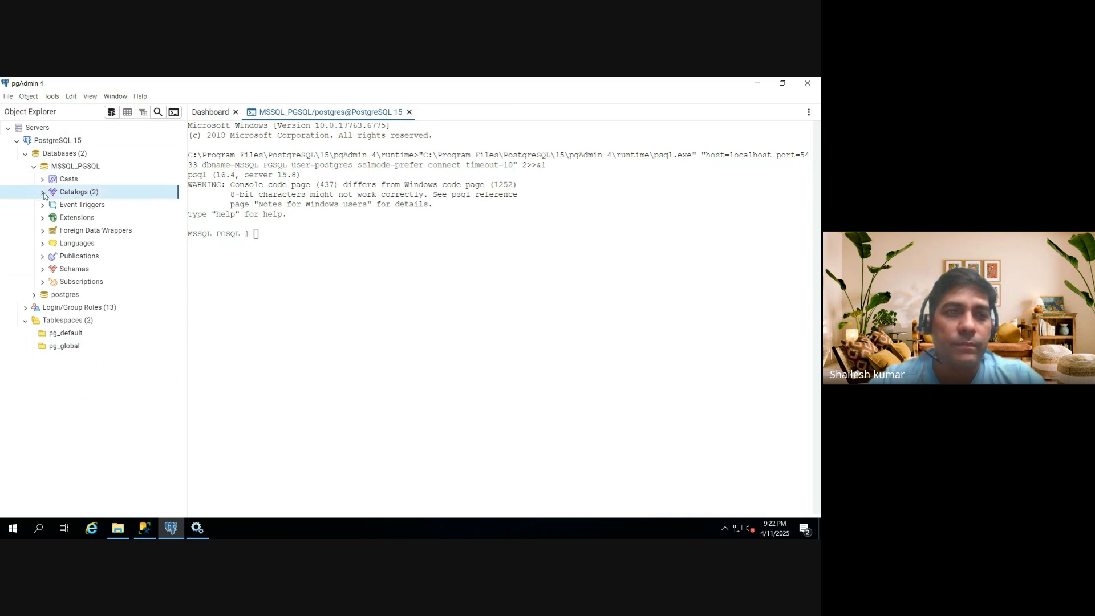
Step: Check which object types can be created for the postgres database, and collapse MSSQL_PGSQL, leaving the PostgreSQL 15 server selected
right_click(46, 297)
mouse_move(102, 305)
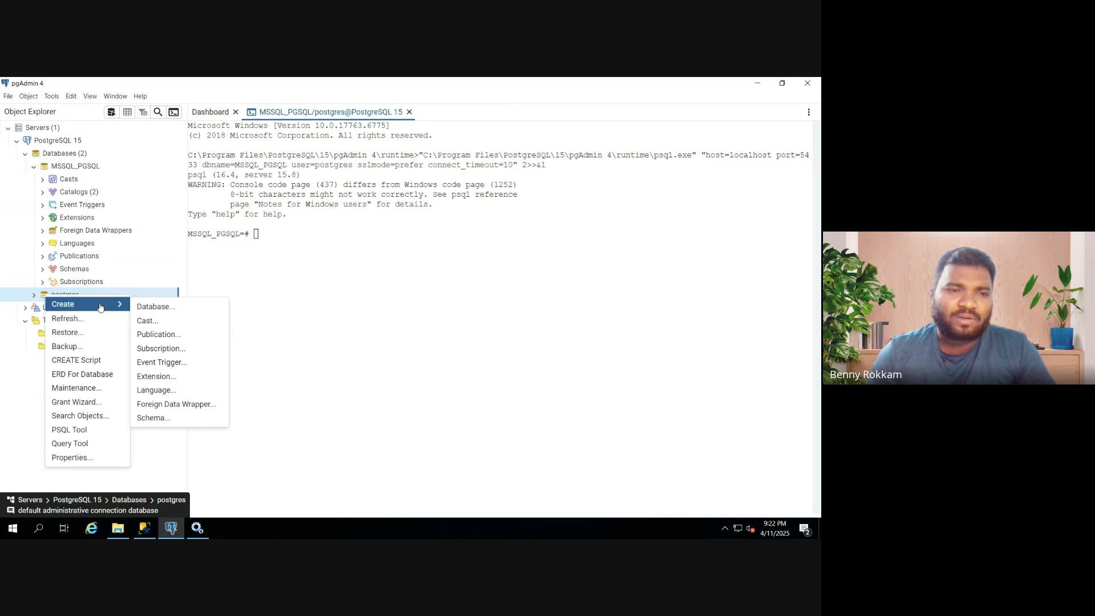
left_click(34, 168)
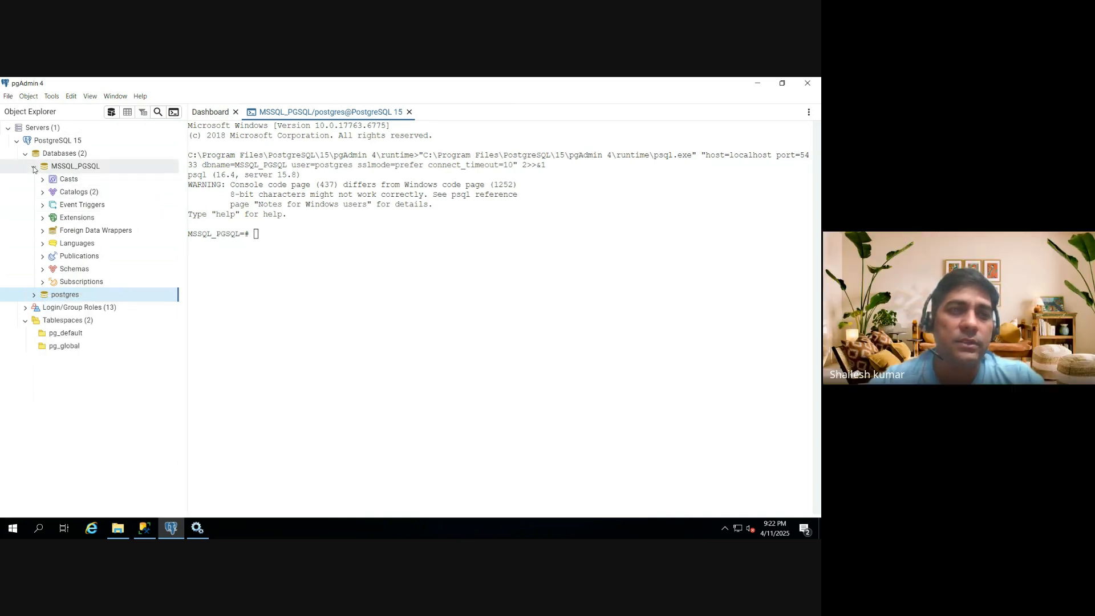
left_click(34, 169)
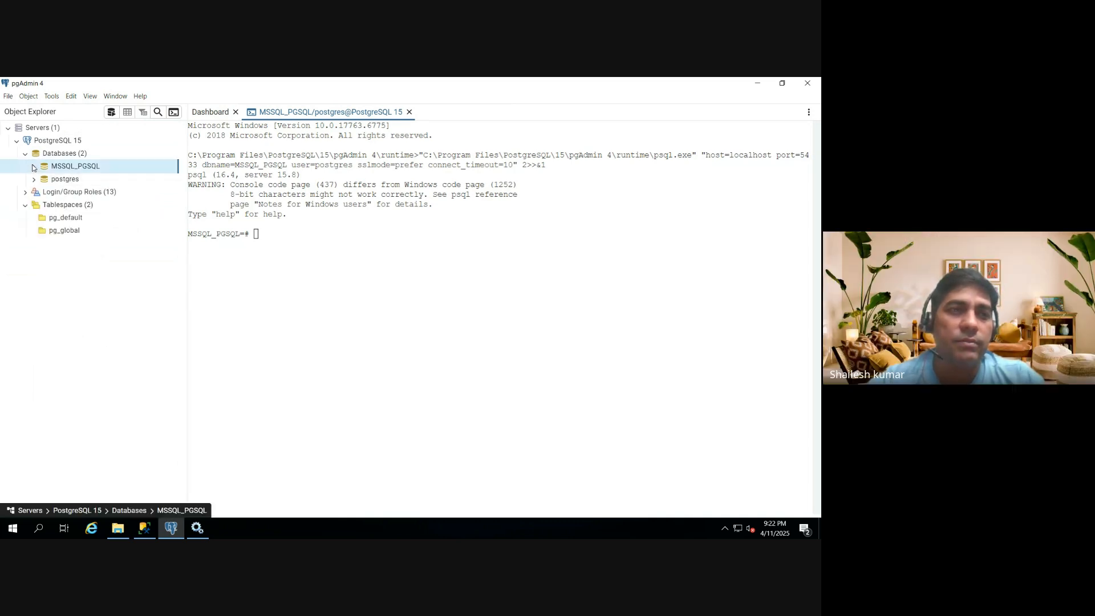
left_click(50, 142)
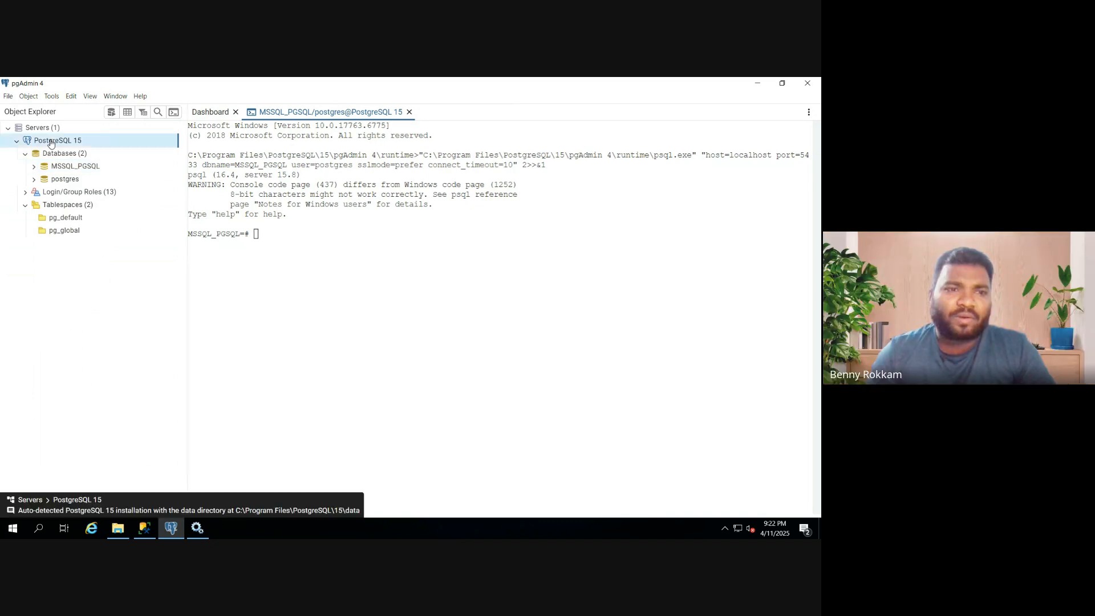
Step: Review the PostgreSQL 15 server properties, covering its connection, port, parameters, SSH tunnel and advanced settings, and close them unchanged
right_click(50, 141)
left_click(85, 289)
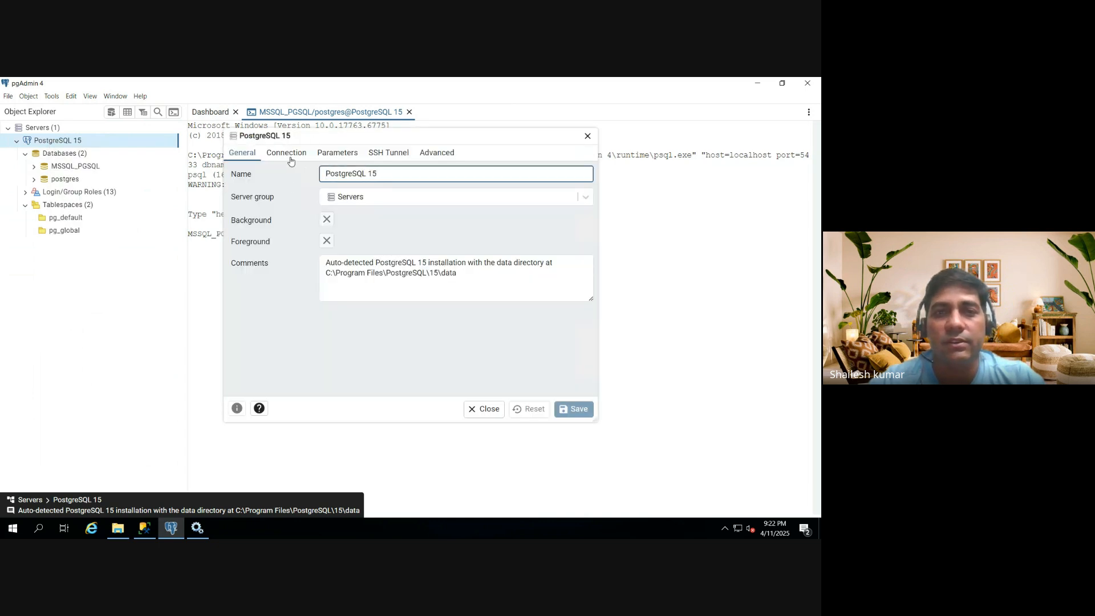
left_click(289, 158)
left_click(337, 197)
double_click(337, 196)
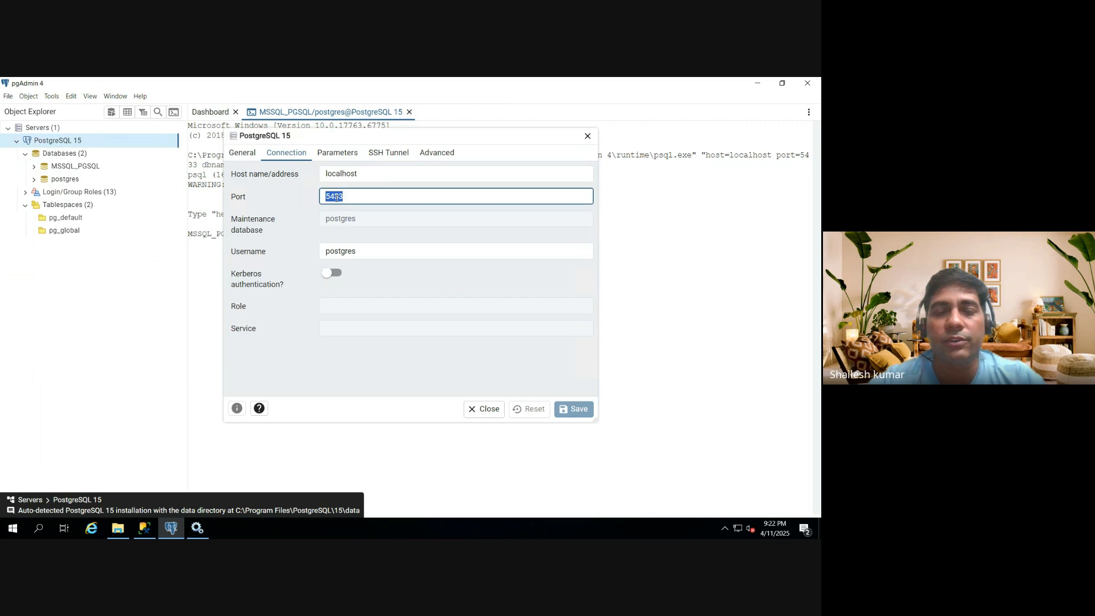
left_click(339, 158)
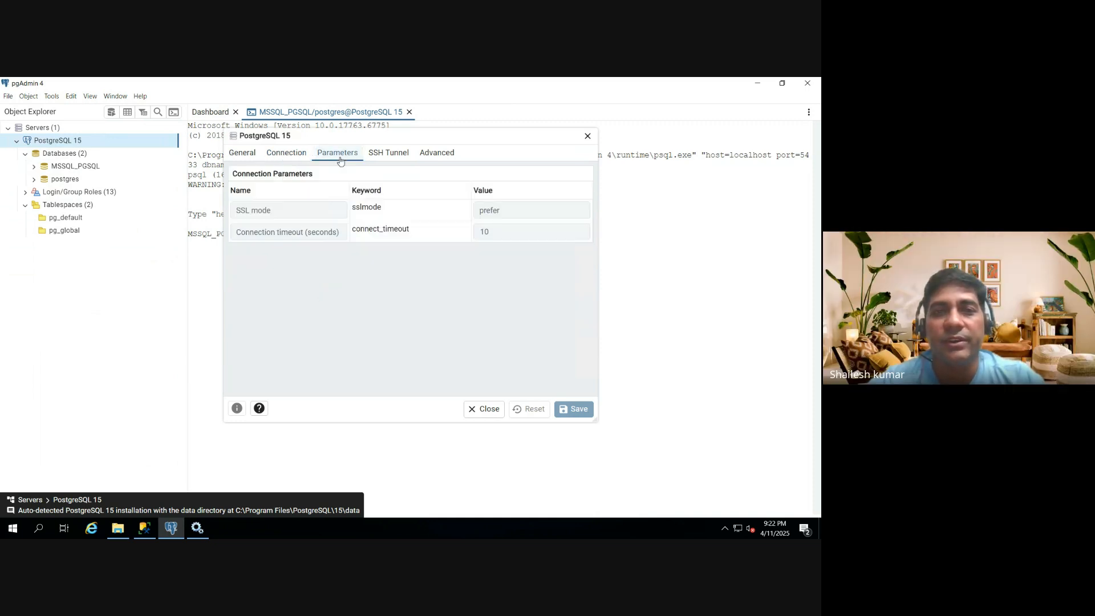
left_click(390, 159)
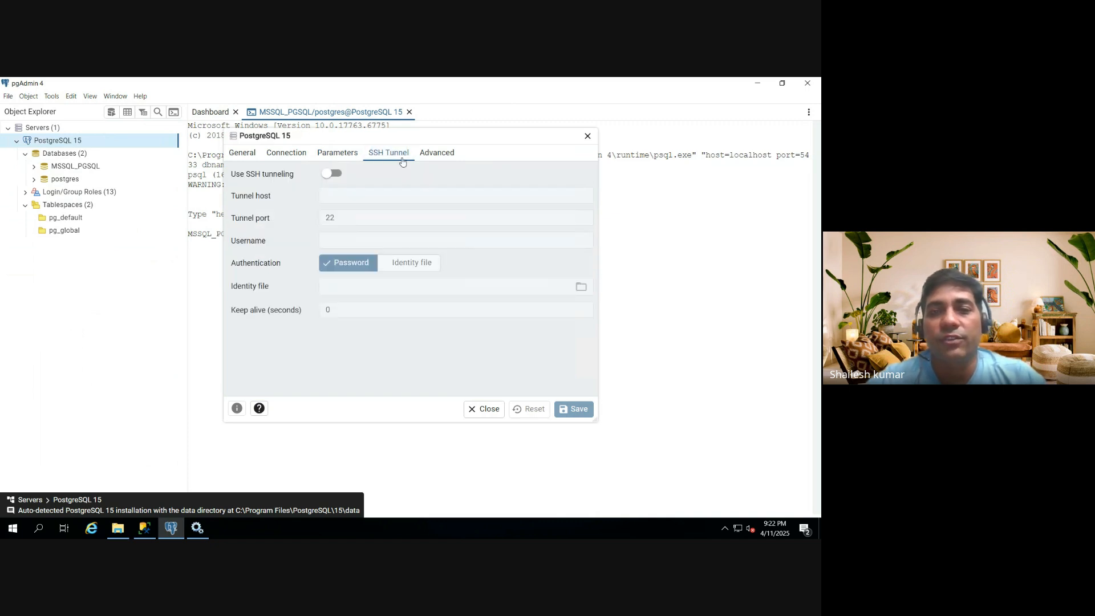
left_click(441, 157)
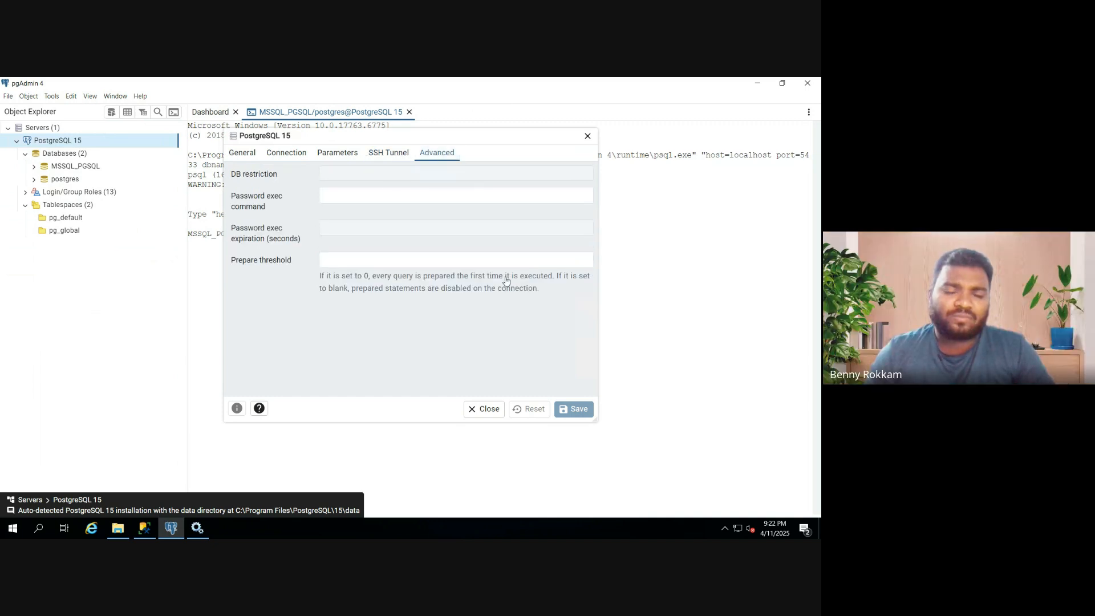
left_click(486, 410)
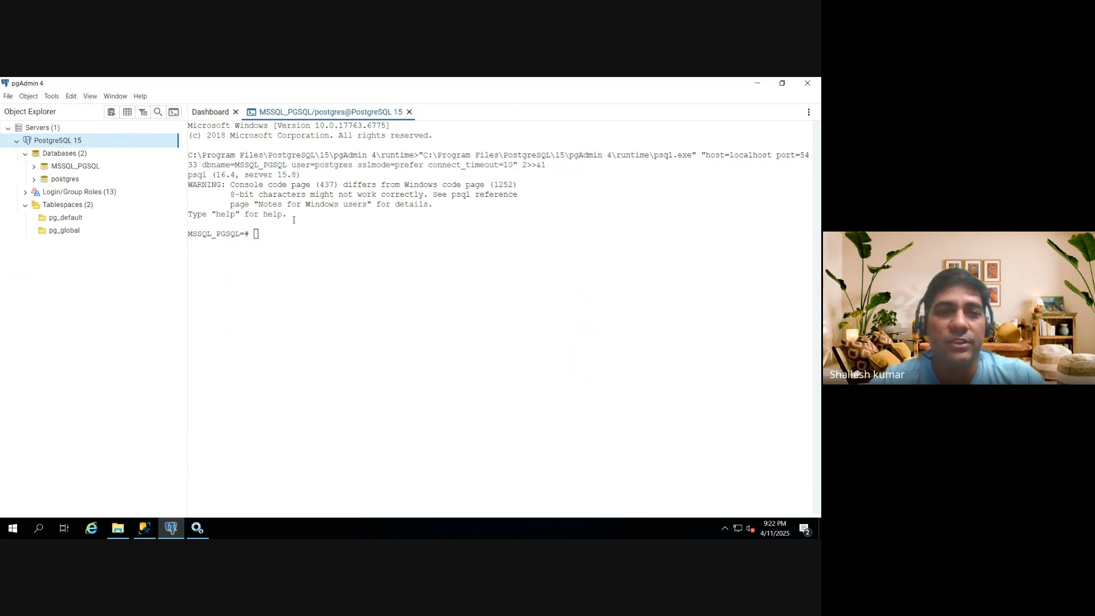
Step: Reopen the PostgreSQL 15 server properties, check the connection port, and close the dialog
left_click(56, 143)
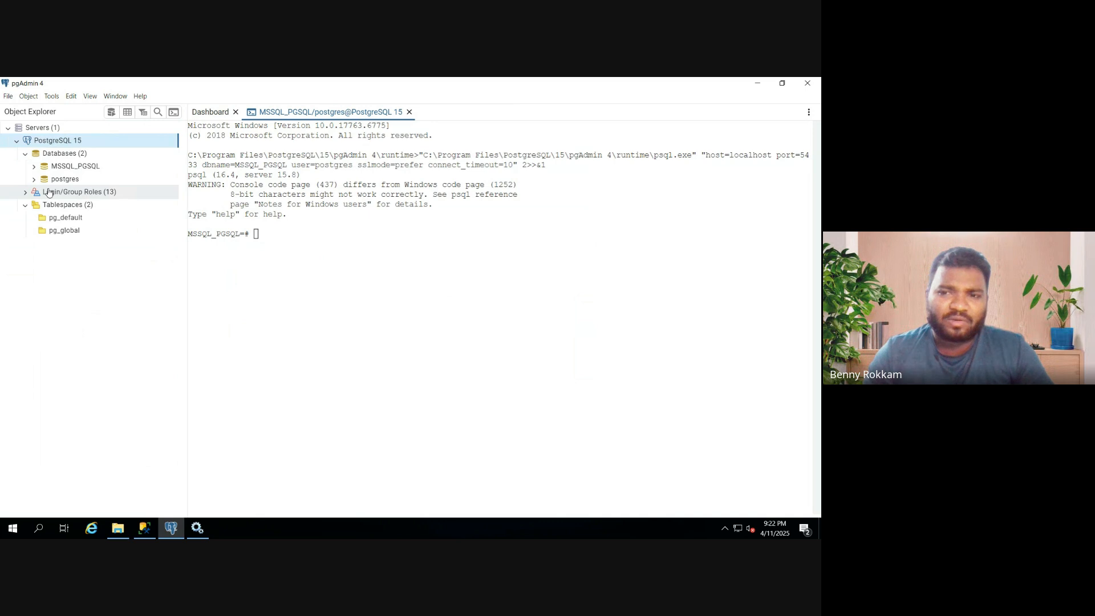
right_click(51, 142)
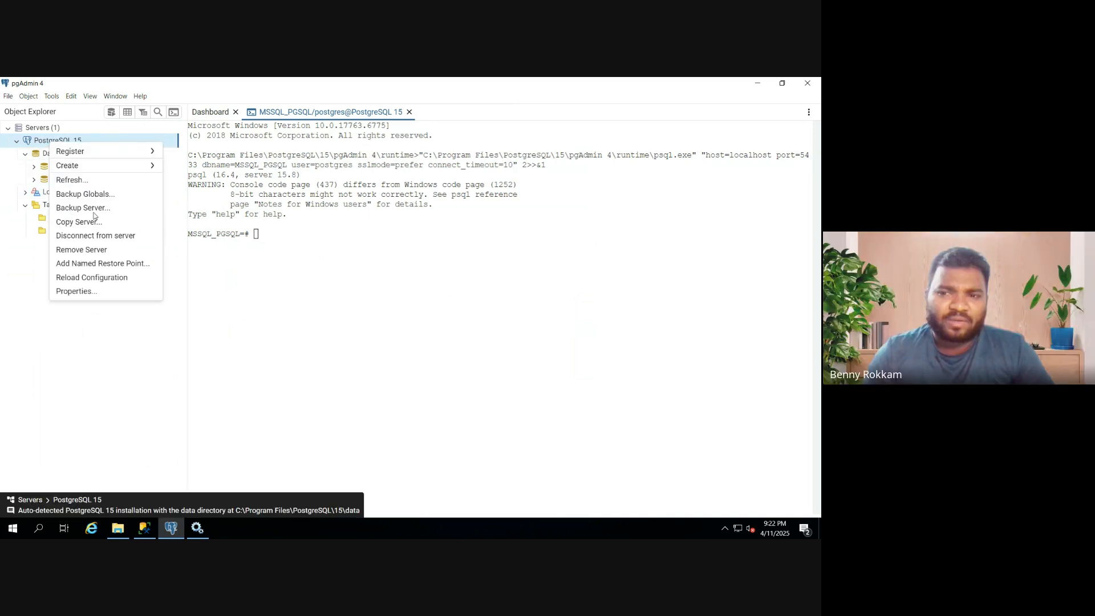
left_click(76, 292)
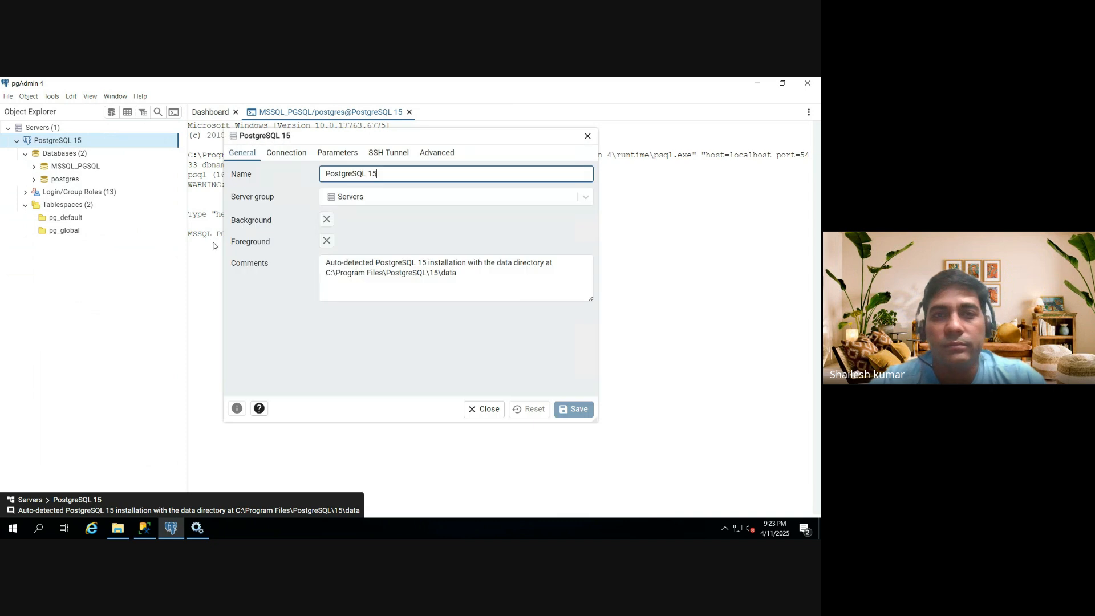
left_click(286, 152)
left_click(339, 197)
double_click(338, 197)
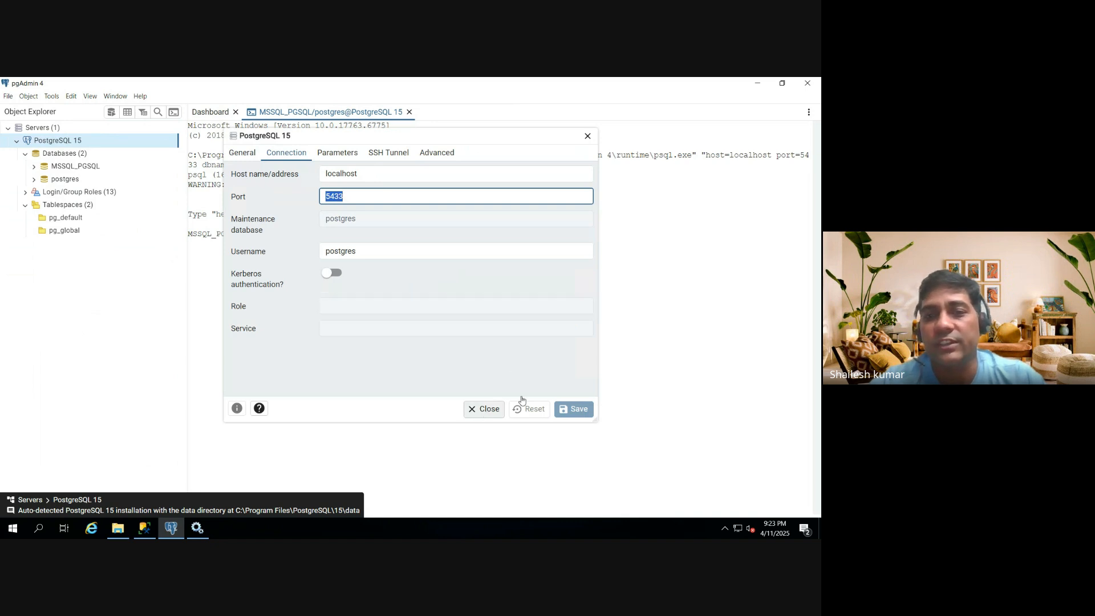
left_click(480, 416)
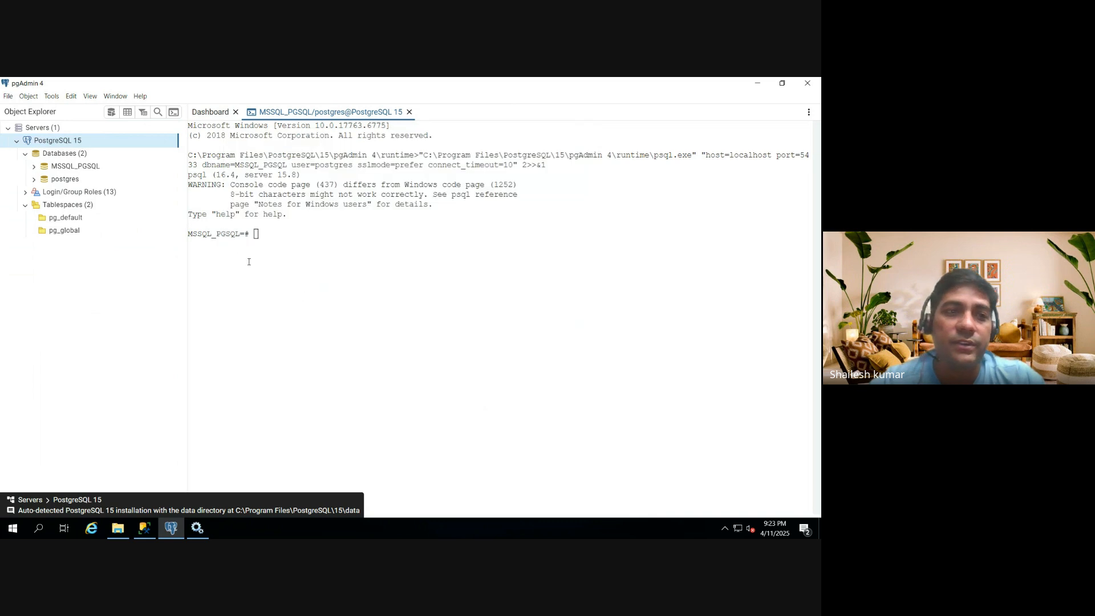
Step: Close the PSQL session and expand the postgres database down to PostgreSQL Catalog (pg_catalog)
left_click(34, 179)
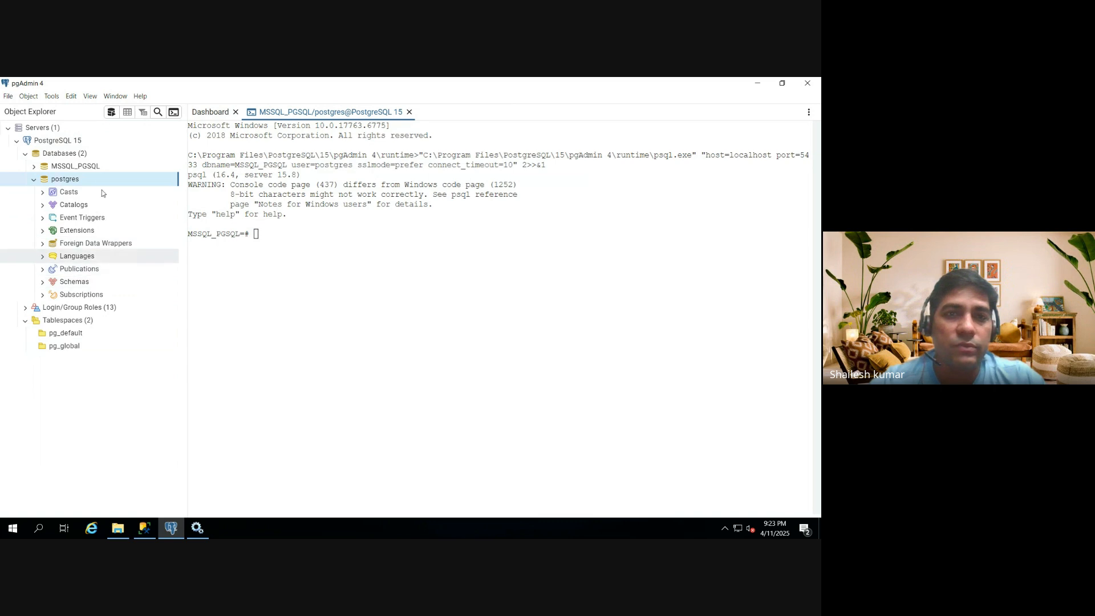
left_click(409, 111)
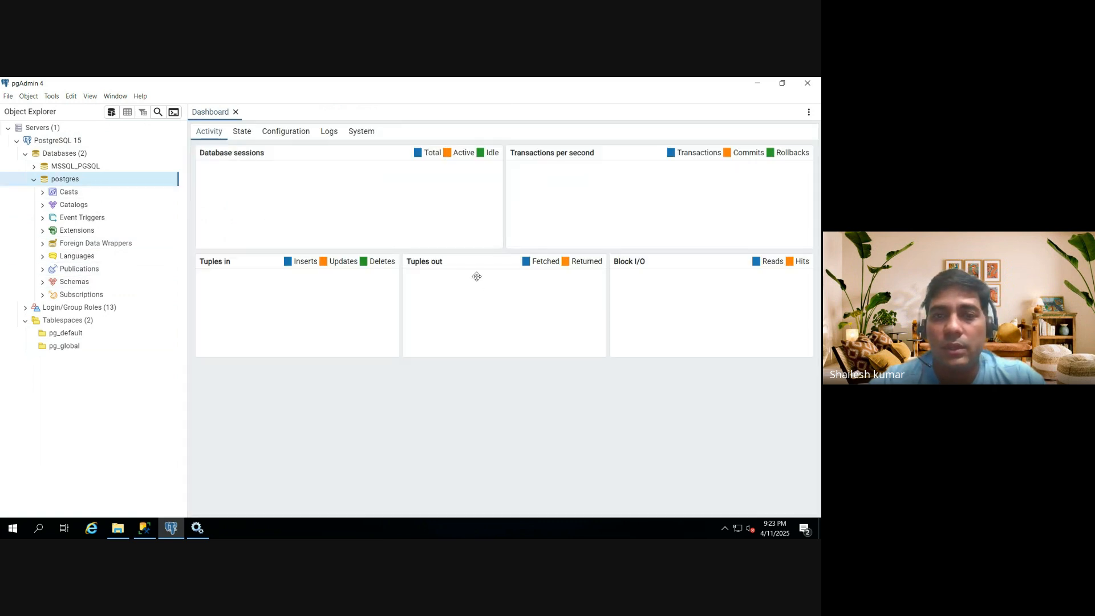
left_click(42, 205)
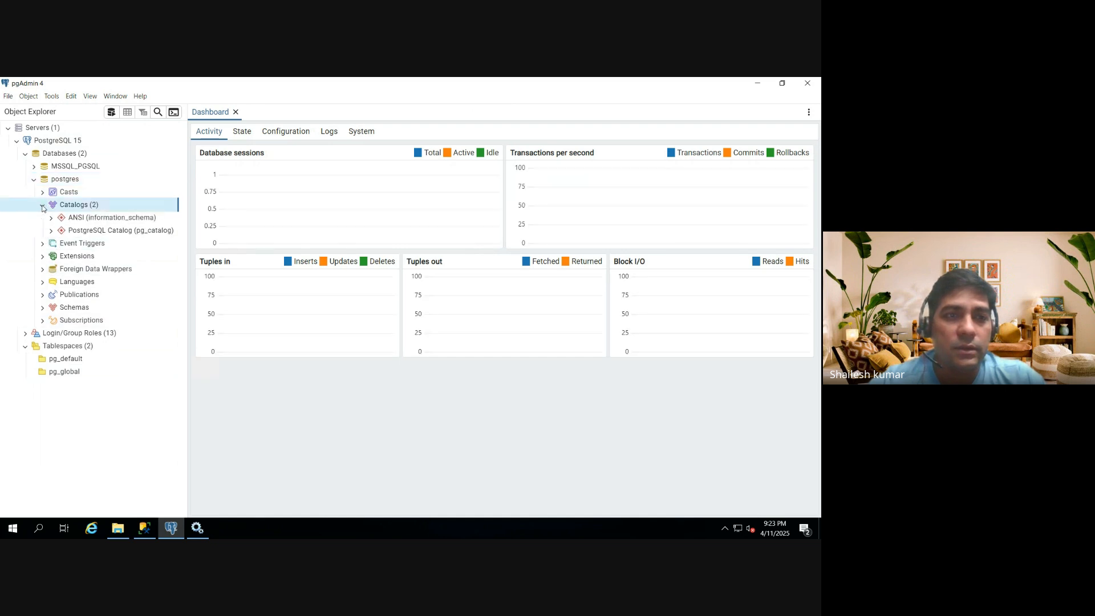
left_click(51, 231)
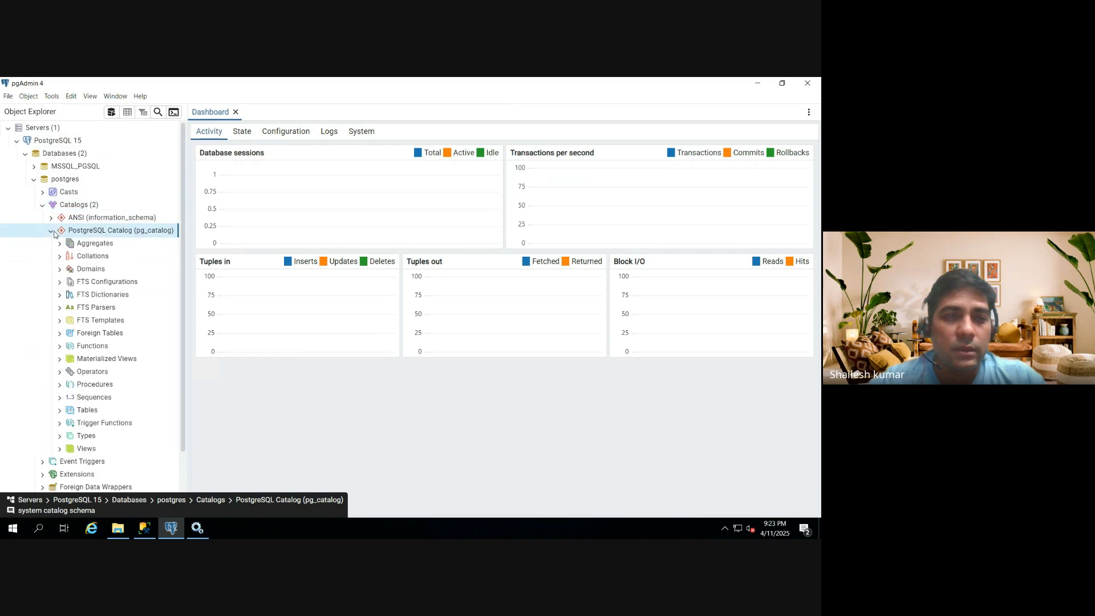
Step: Browse the list of tables in the pg_catalog schema, and collapse it again
left_click(60, 411)
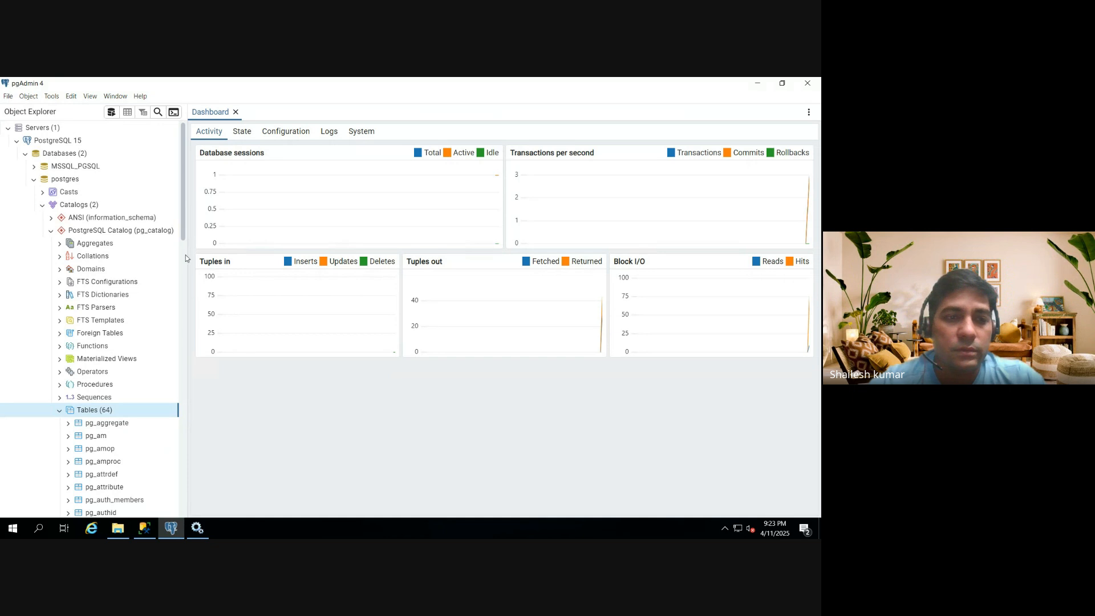
scroll(185, 255, "down", 6)
scroll(185, 360, "down", 5)
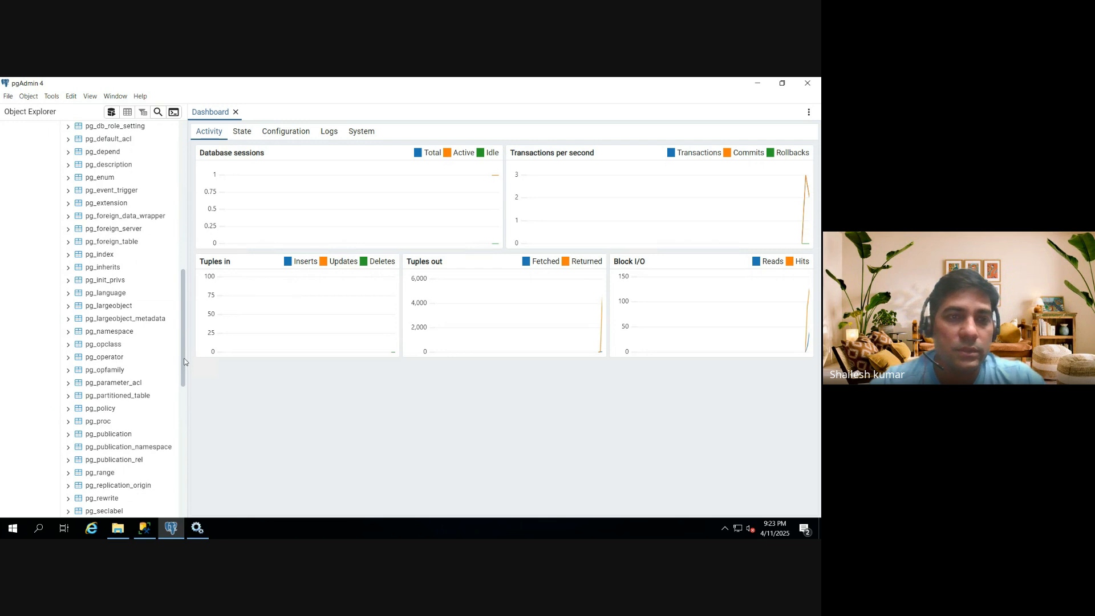
scroll(183, 376, "down", 6)
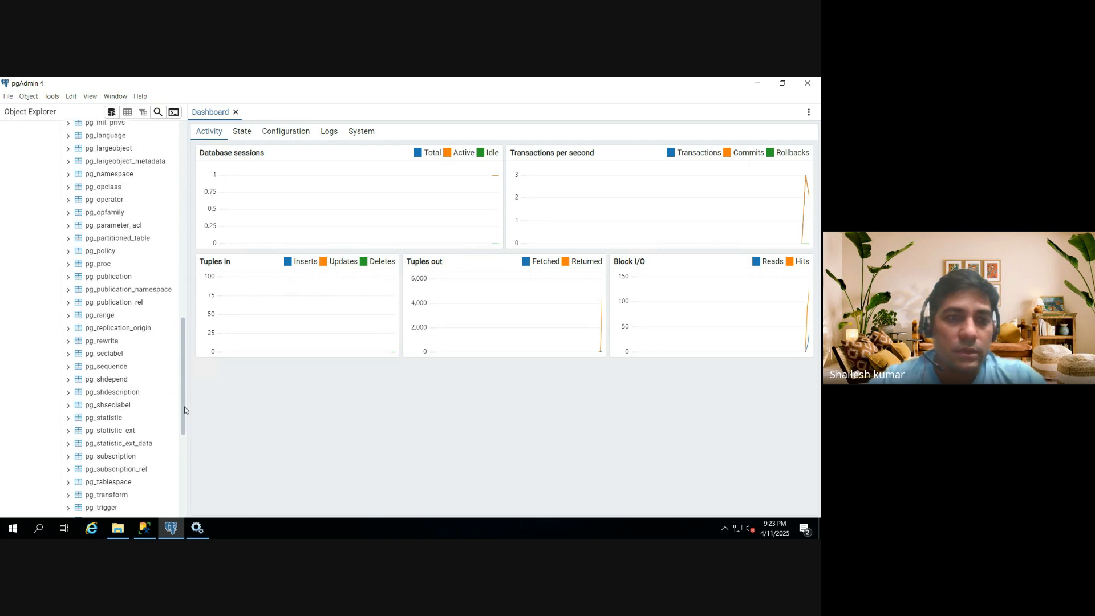
left_click_drag(184, 418, 185, 215)
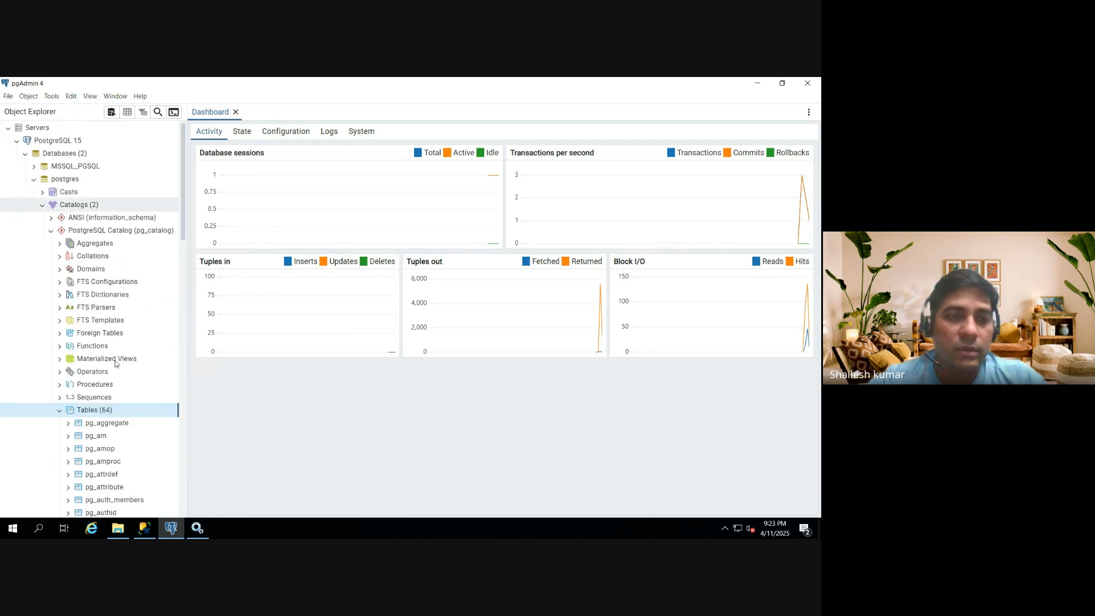
left_click(59, 410)
Step: Expand the pg_catalog views and generate a SELECT script for the pg_file_settings view
left_click(60, 450)
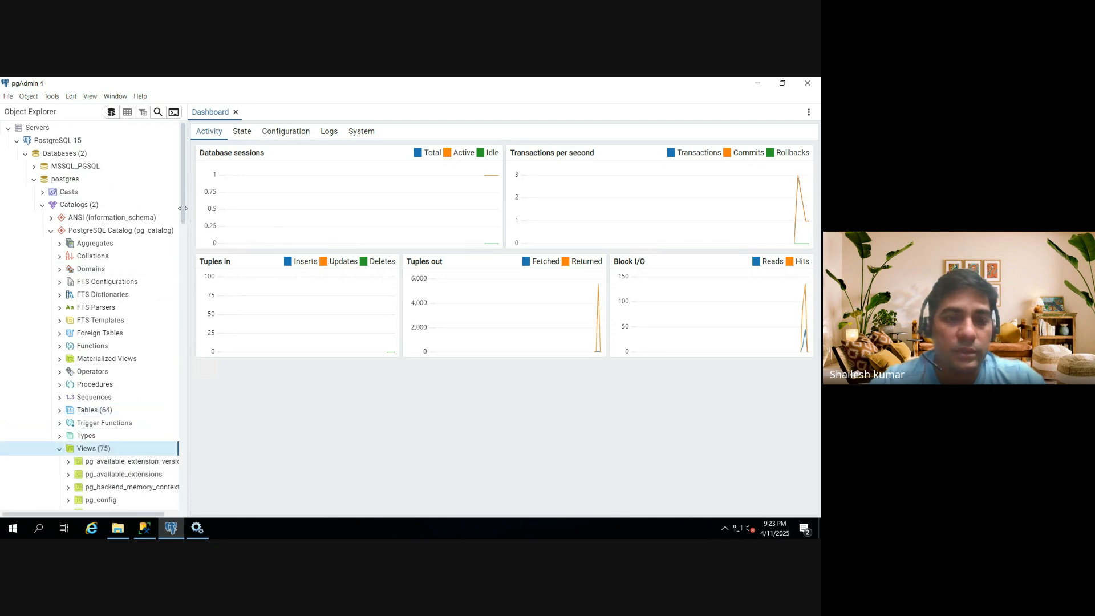
left_click_drag(181, 219, 181, 276)
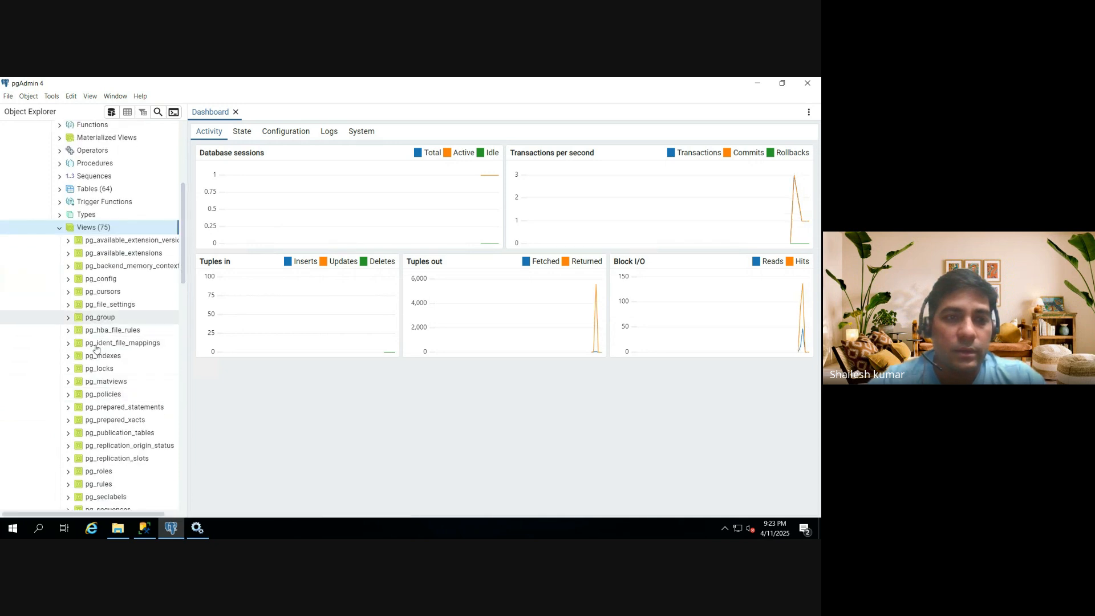
right_click(107, 306)
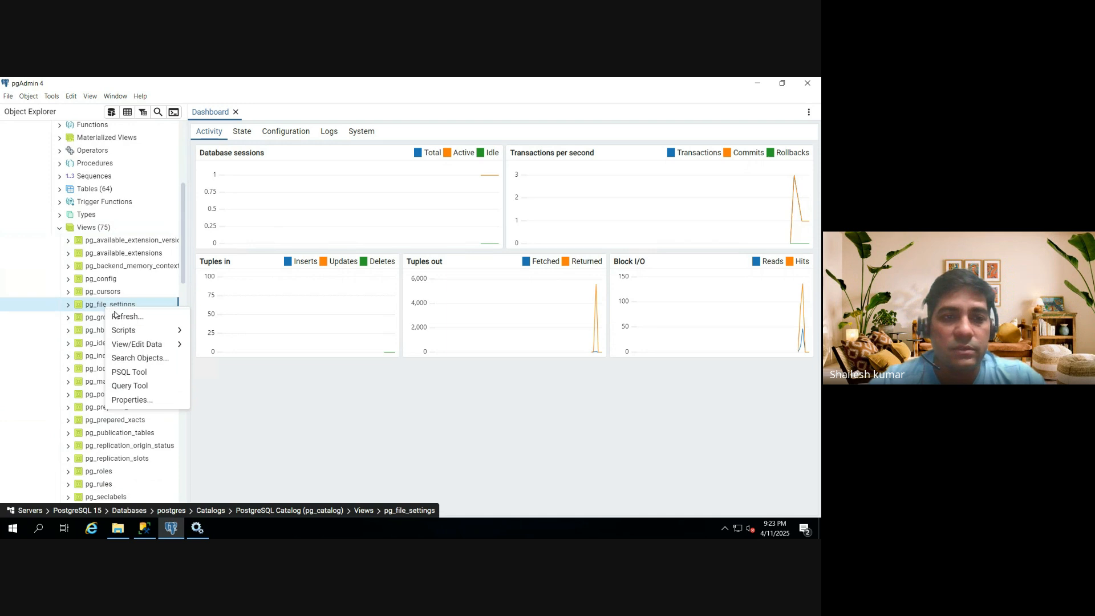
mouse_move(145, 329)
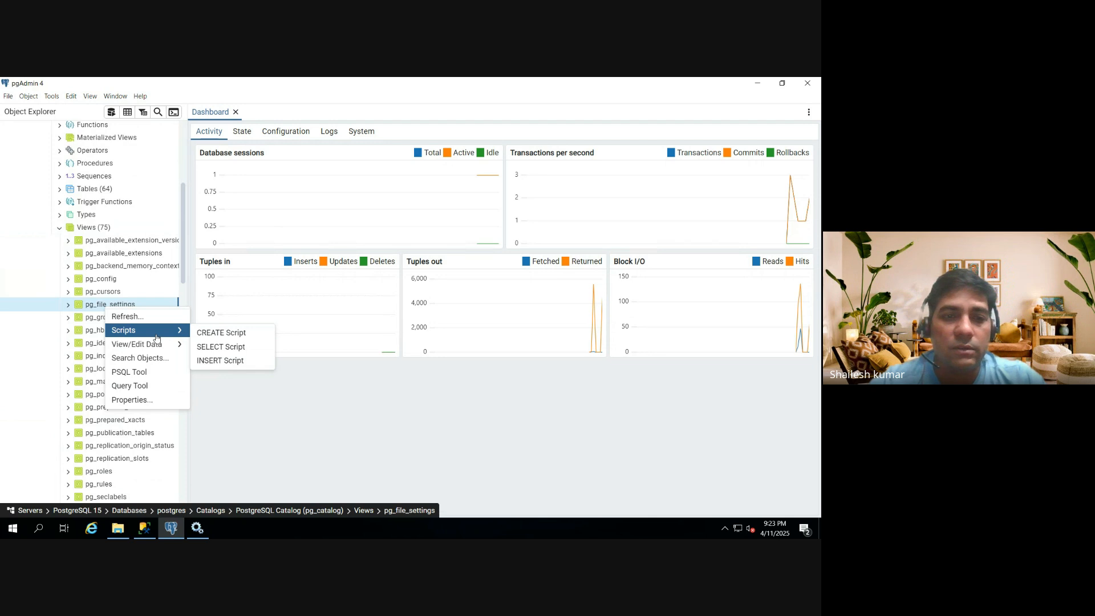
left_click(220, 348)
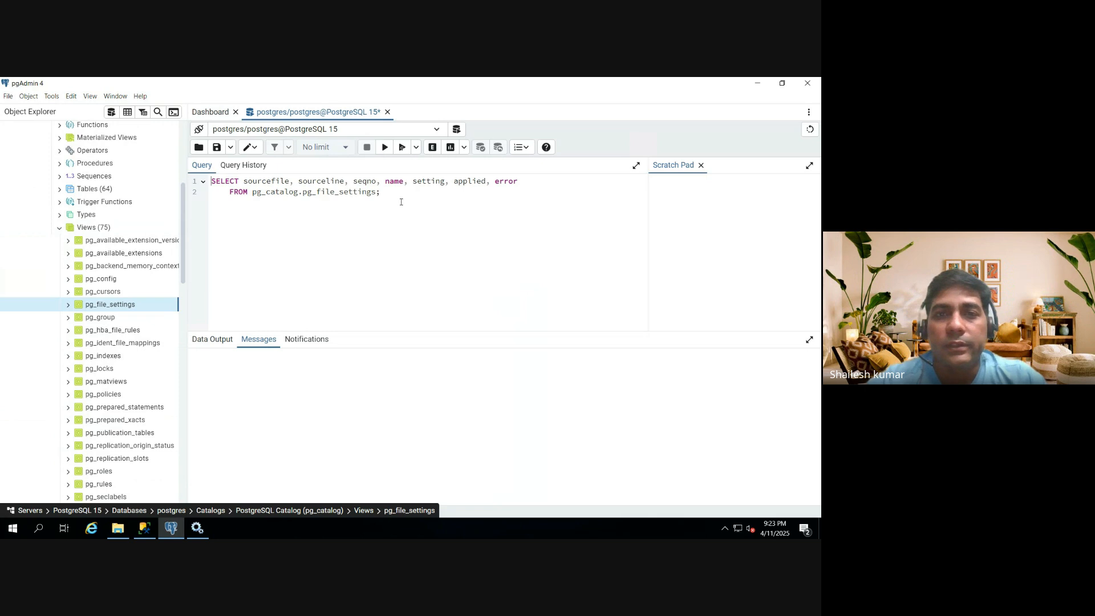
Step: Look over the column list and execute options, and run the generated SELECT query on pg_file_settings
left_click_drag(244, 182, 455, 189)
left_click_drag(521, 187, 524, 180)
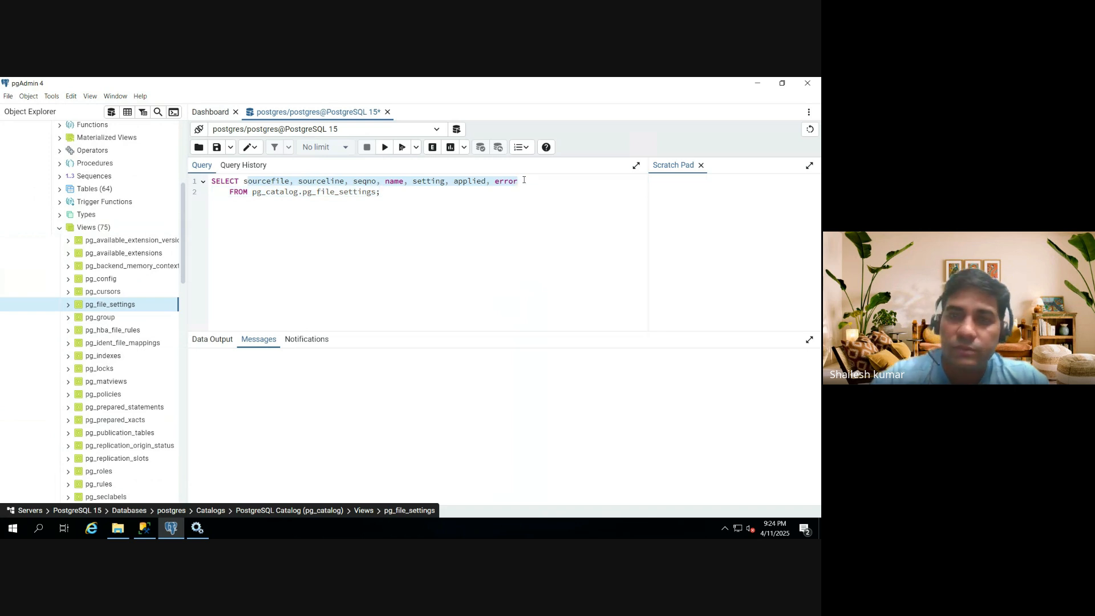
left_click(357, 249)
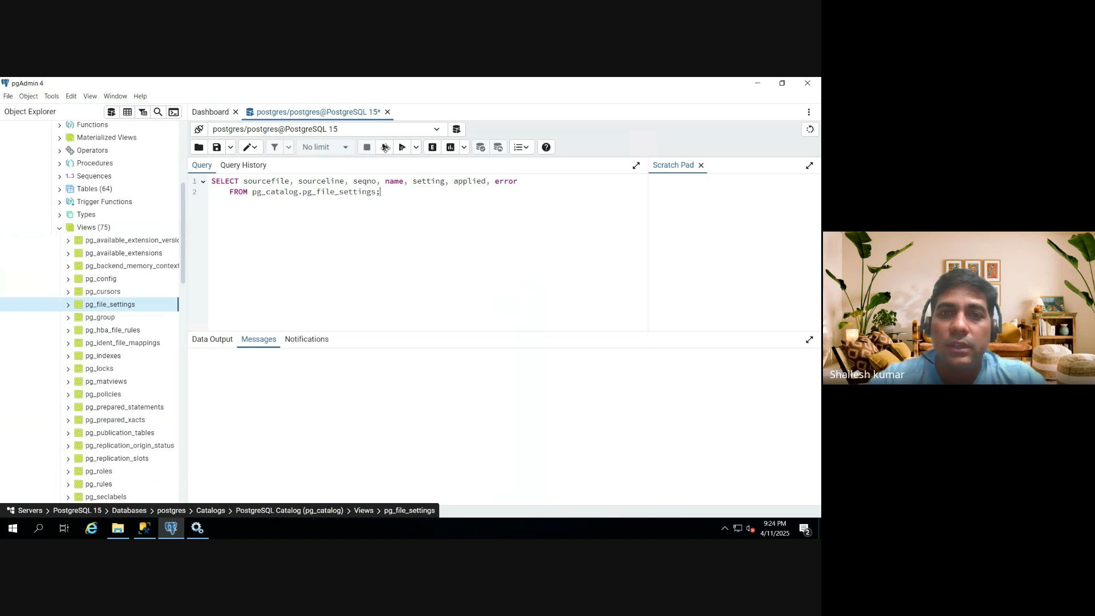
left_click(416, 149)
left_click(416, 148)
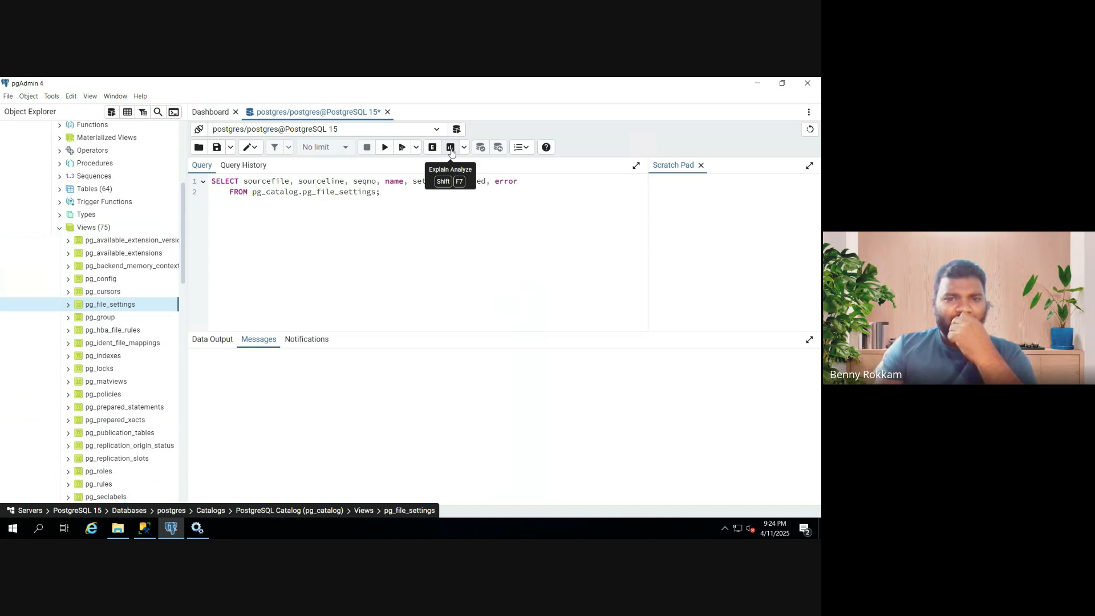
left_click(383, 149)
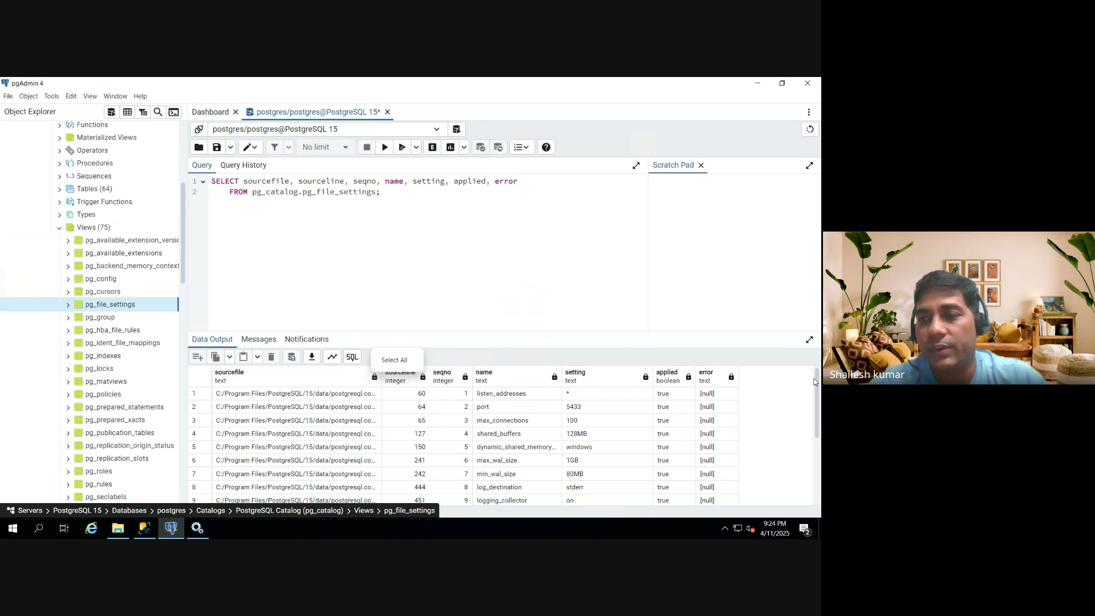
Step: Skim the query results and select their name and setting columns together
scroll(770, 400, "down", 2)
scroll(723, 385, "up", 2)
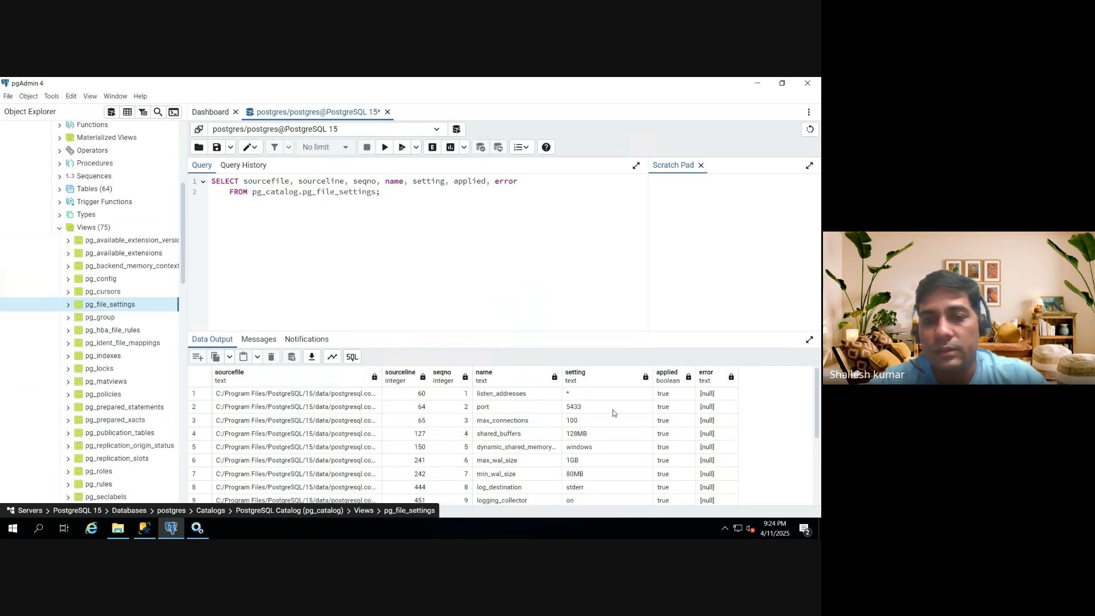
left_click(501, 379)
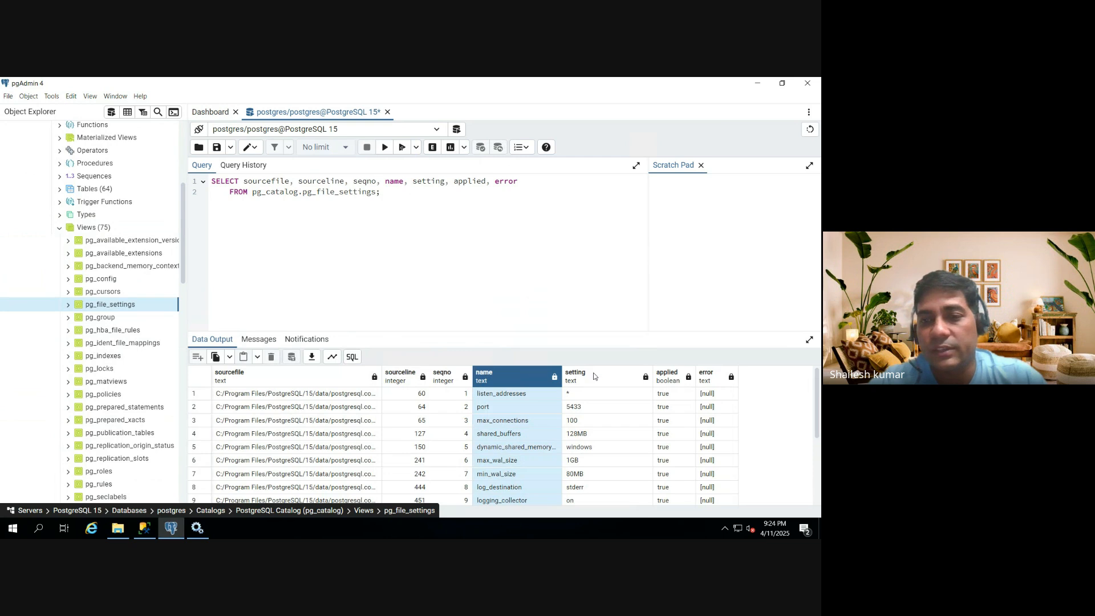
left_click(595, 375, "shift")
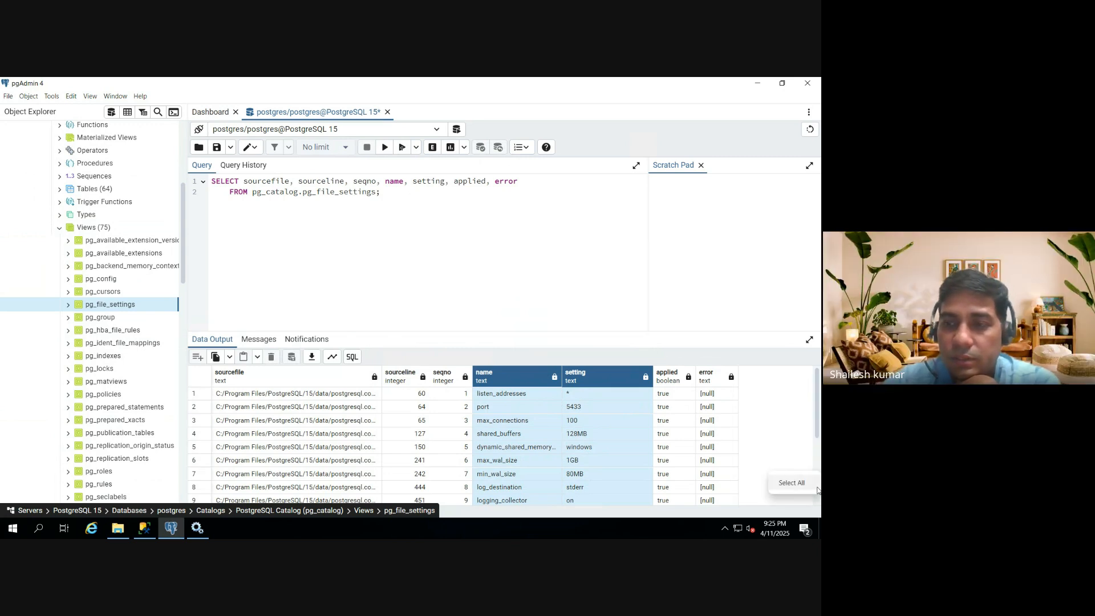
Step: Read the configuration settings through to the last row, and inspect the setting values of shared_buffers and log_destination
left_click(817, 456)
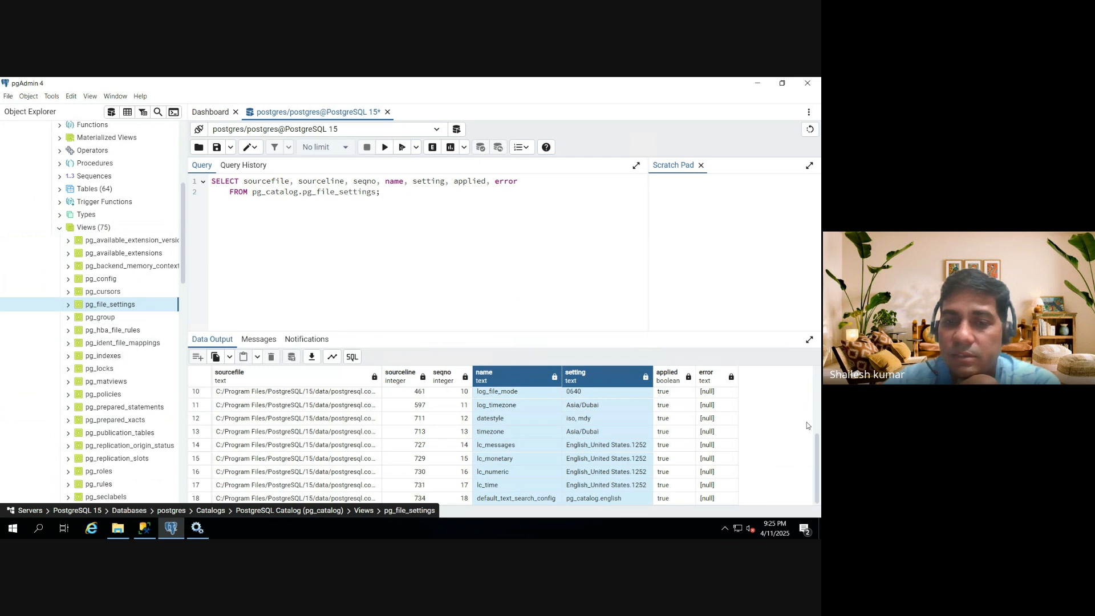
left_click(818, 390)
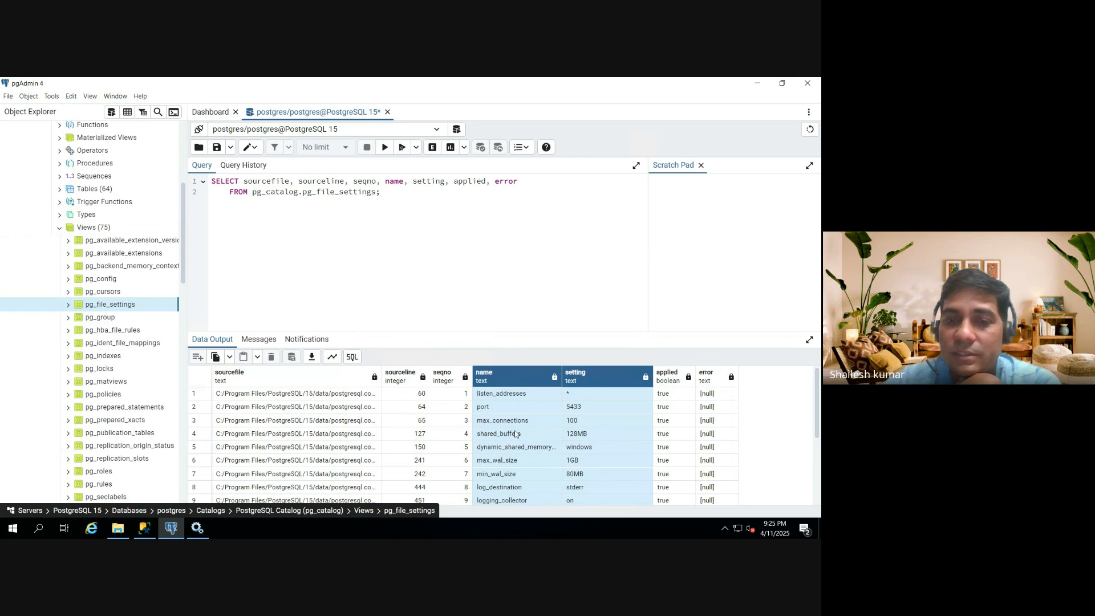
left_click(576, 436)
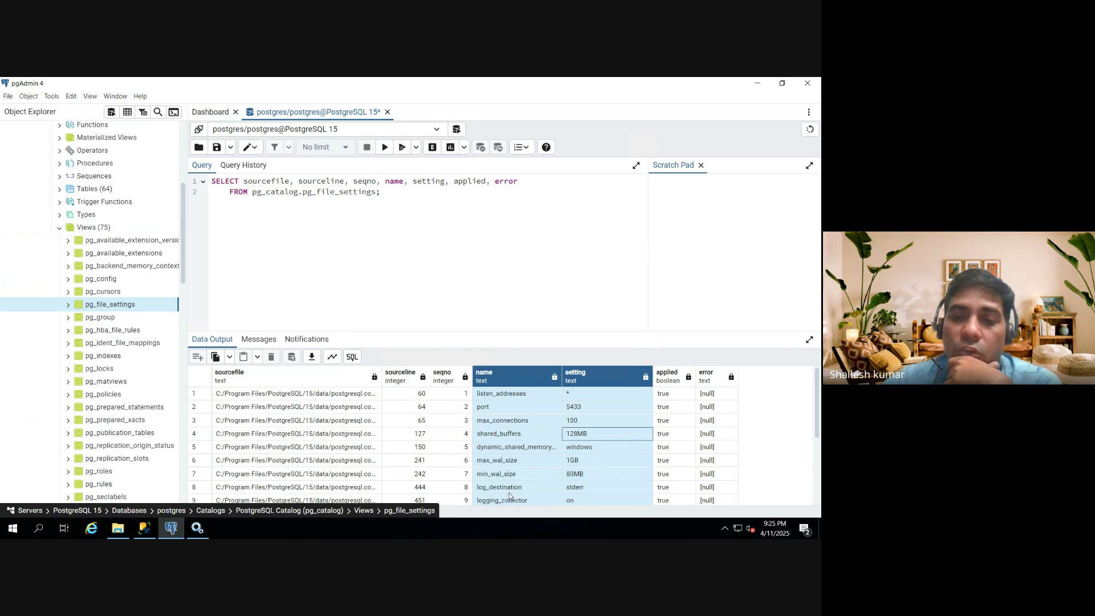
double_click(572, 491)
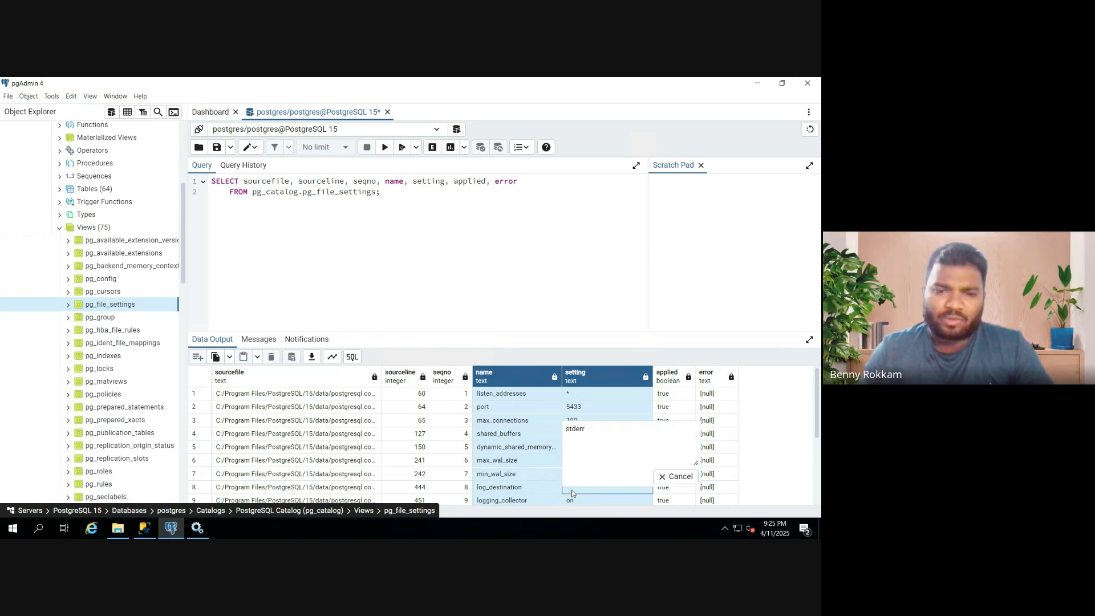
Step: Close the setting value viewer, generate a SELECT script for the pg_settings view, and run it
left_click(676, 476)
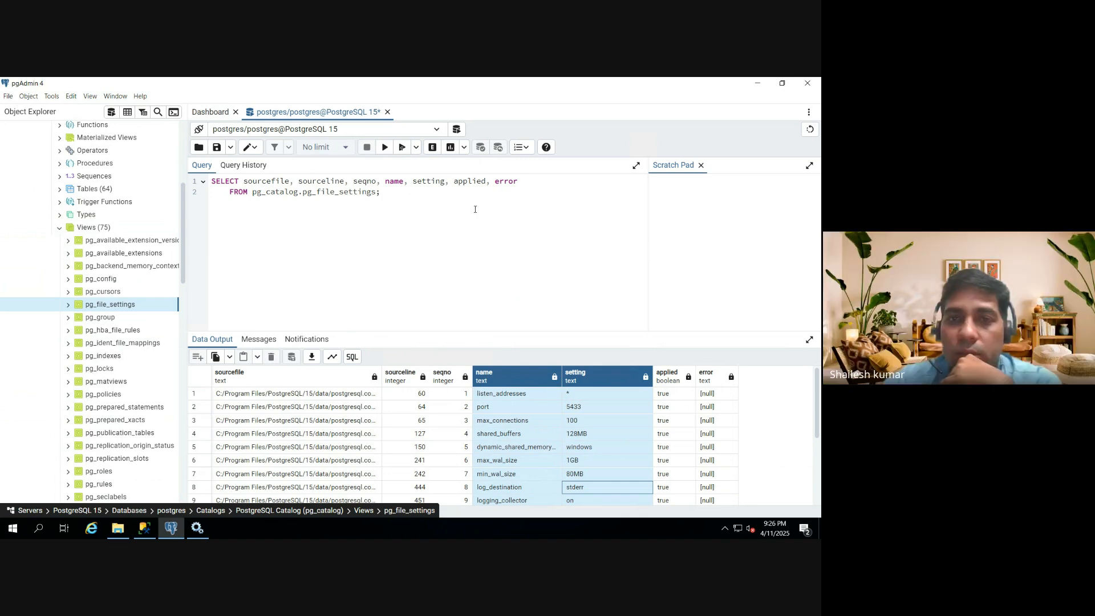
left_click_drag(184, 248, 185, 278)
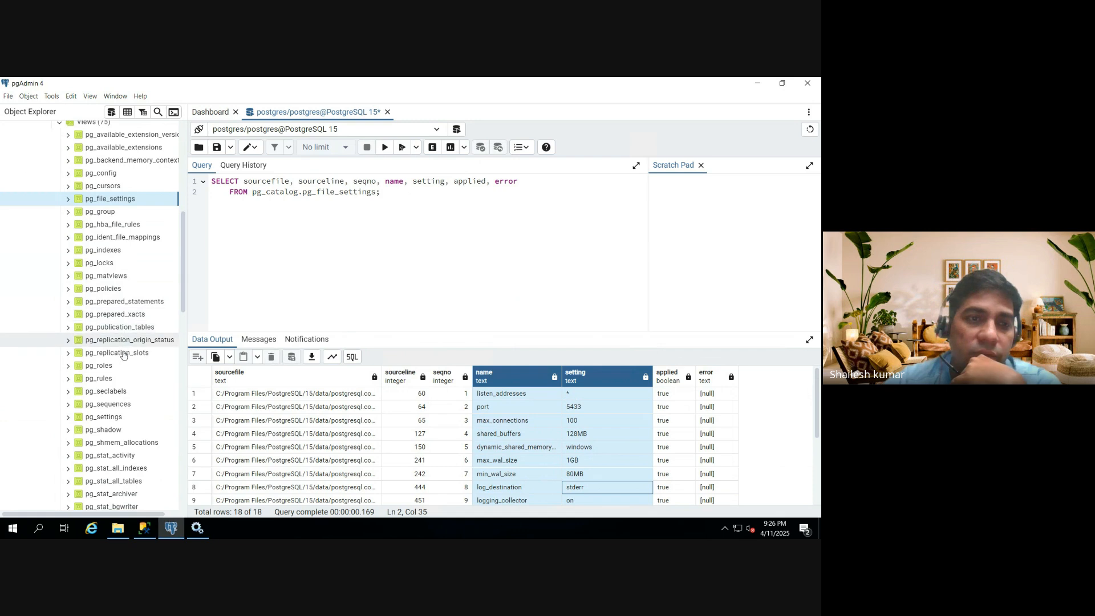
right_click(103, 417)
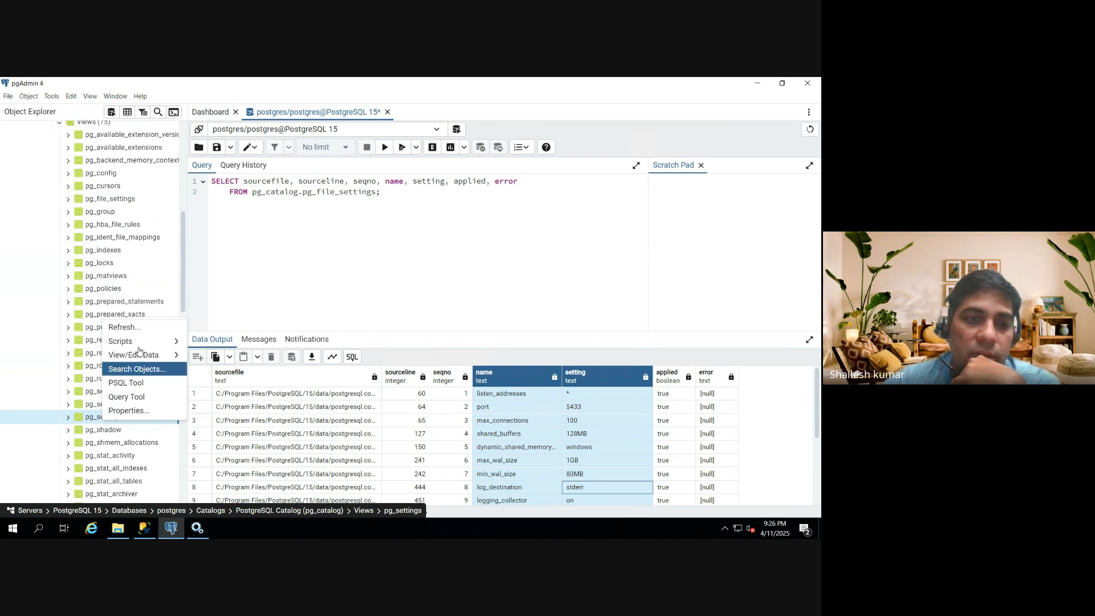
mouse_move(160, 344)
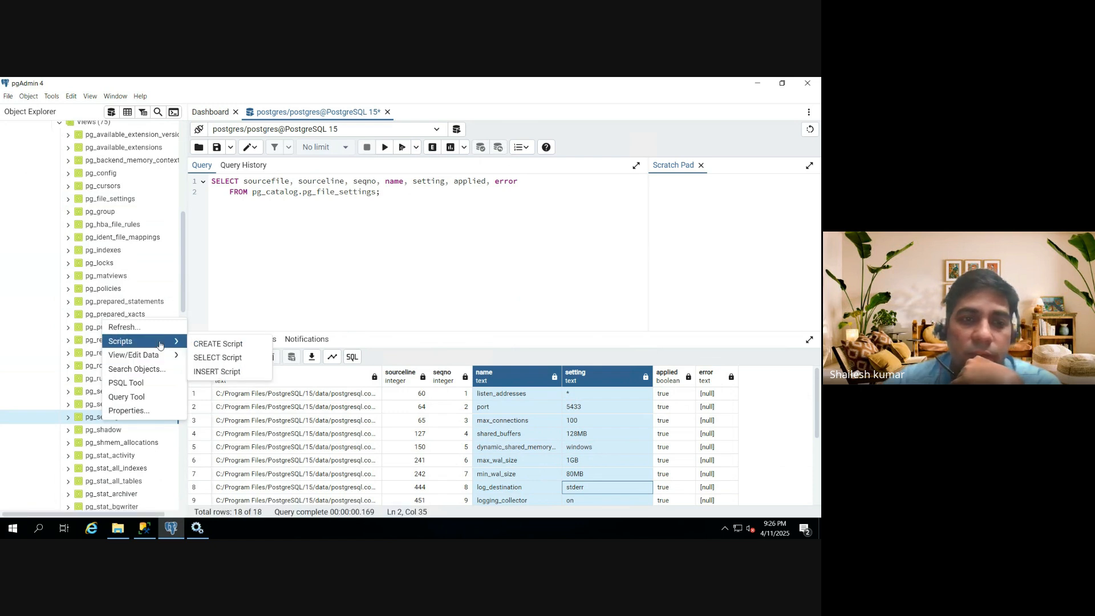
left_click(218, 357)
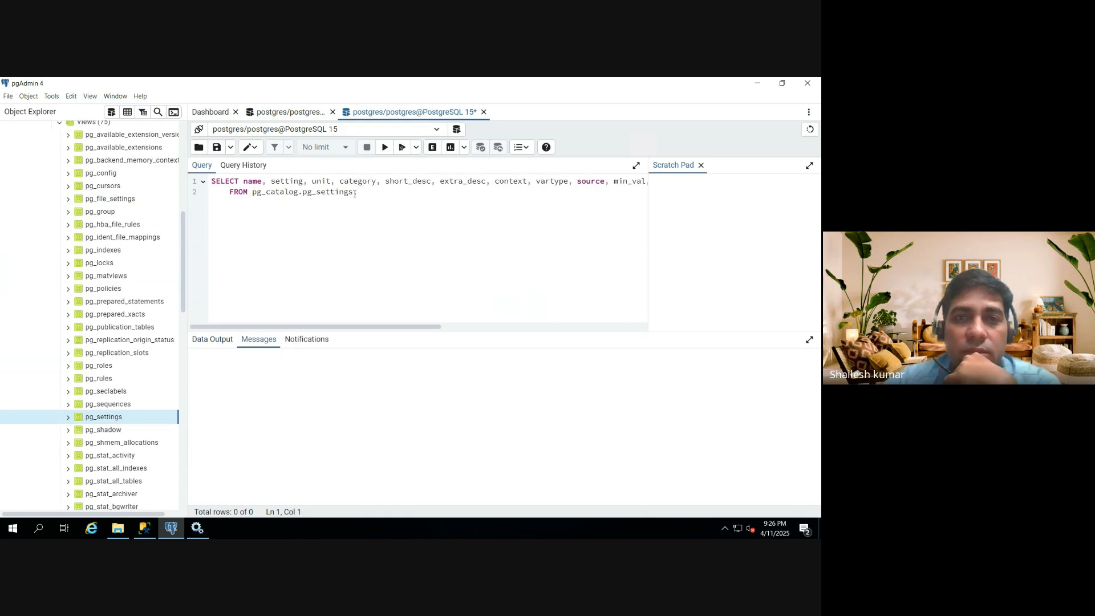
left_click(384, 148)
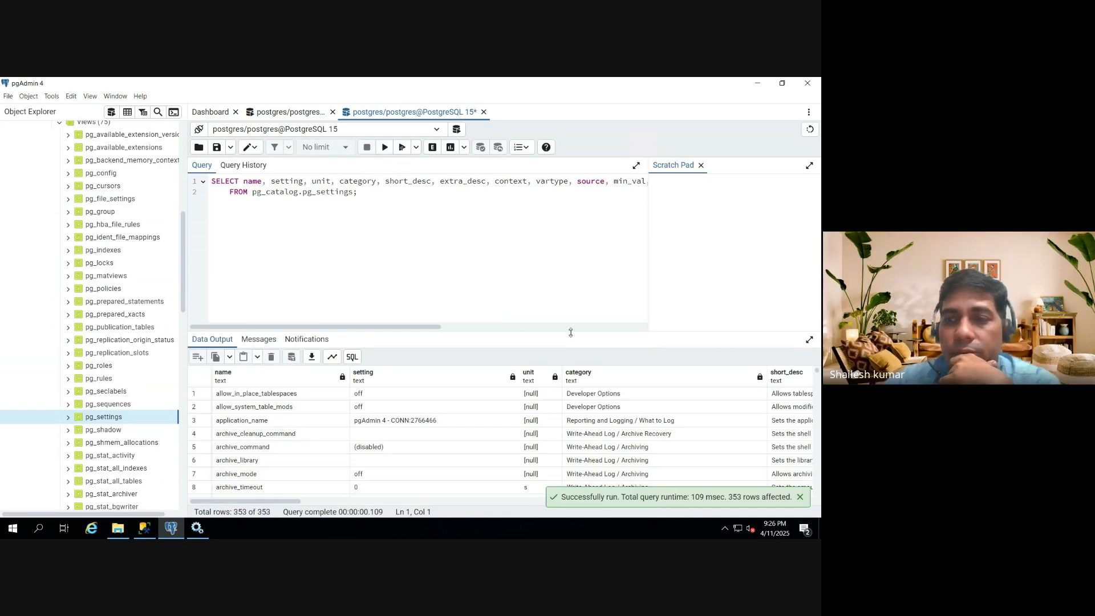
Step: Close the scratch pad and enlarge the results area to show more rows of the pg_settings output
right_click(575, 276)
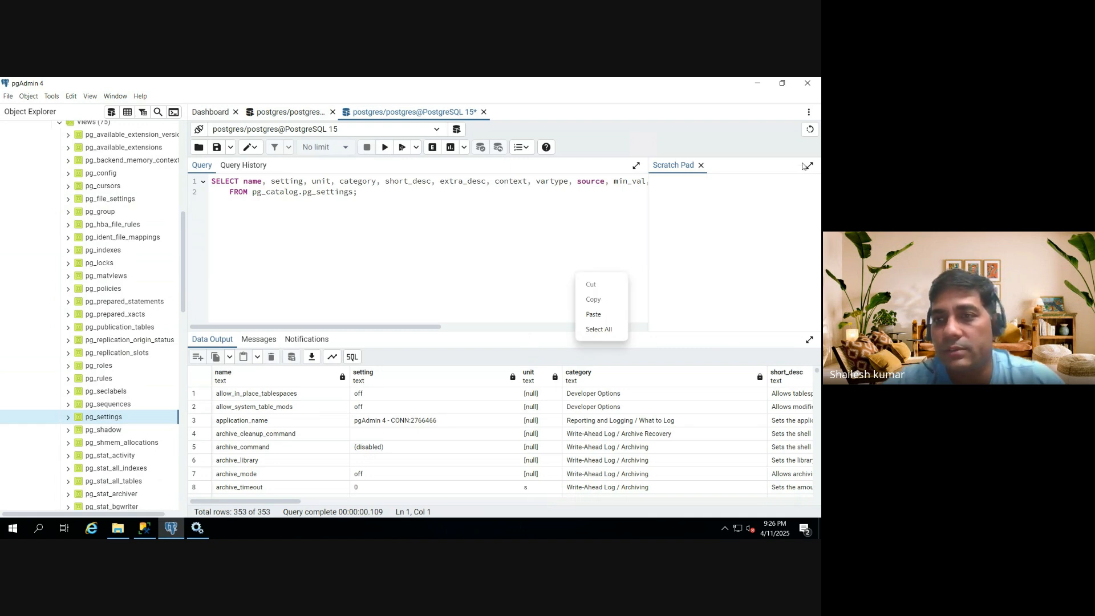
left_click(697, 166)
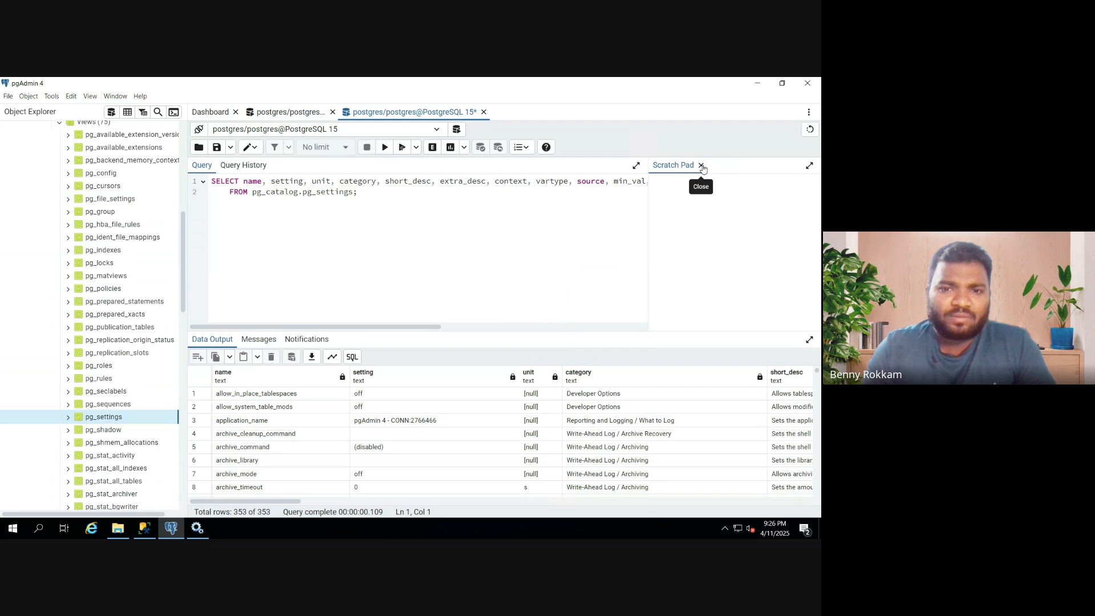
left_click(701, 166)
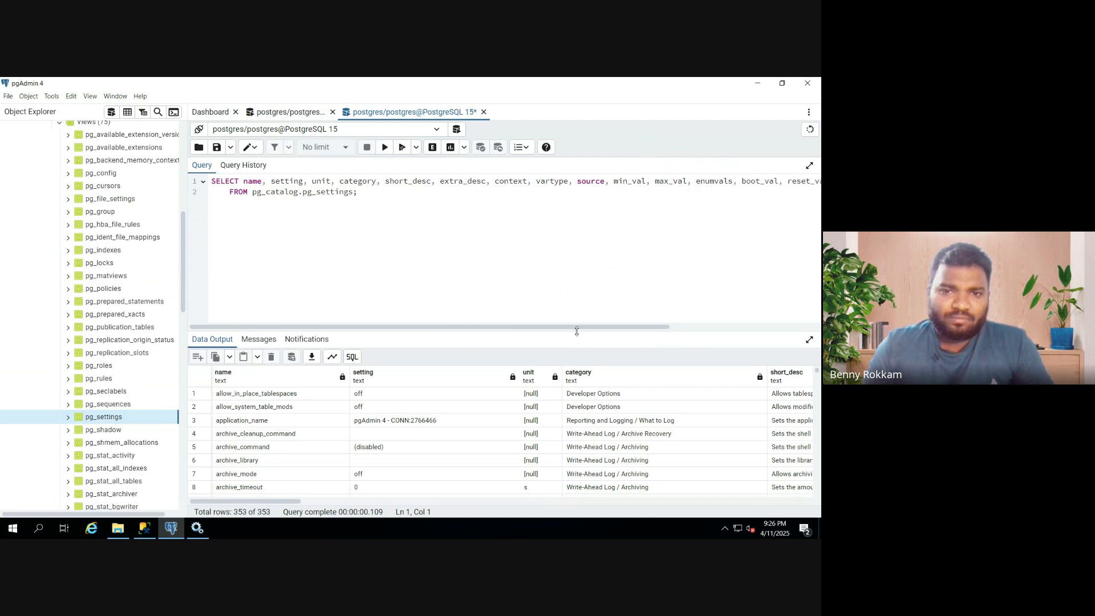
left_click_drag(576, 331, 579, 219)
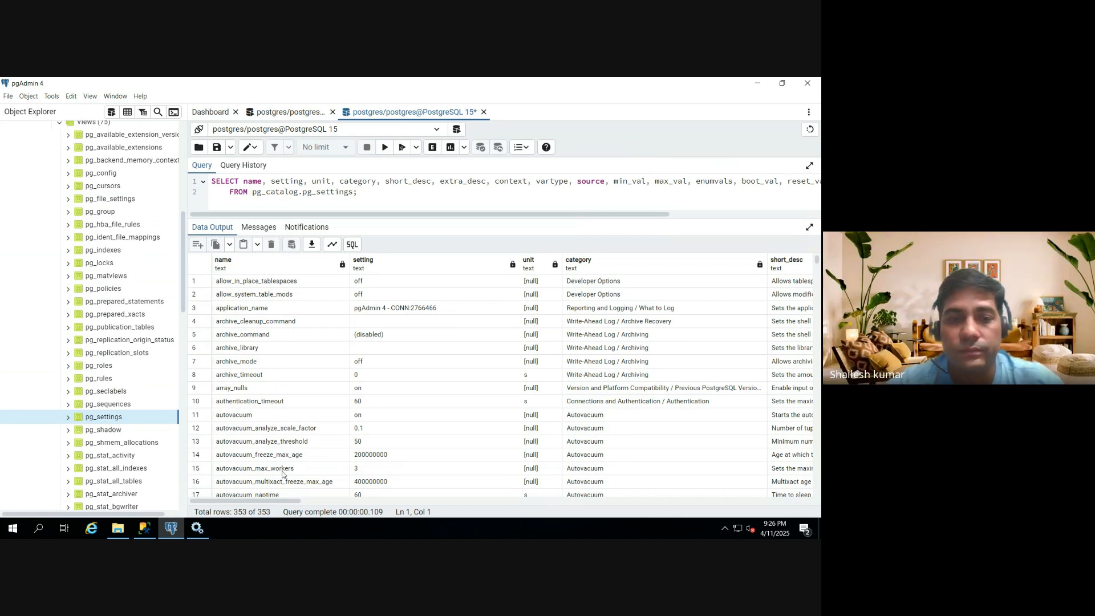
Step: Skim the remaining columns and further rows of the pg_settings results, and return to the first row
left_click(360, 501)
left_click_drag(436, 504, 220, 429)
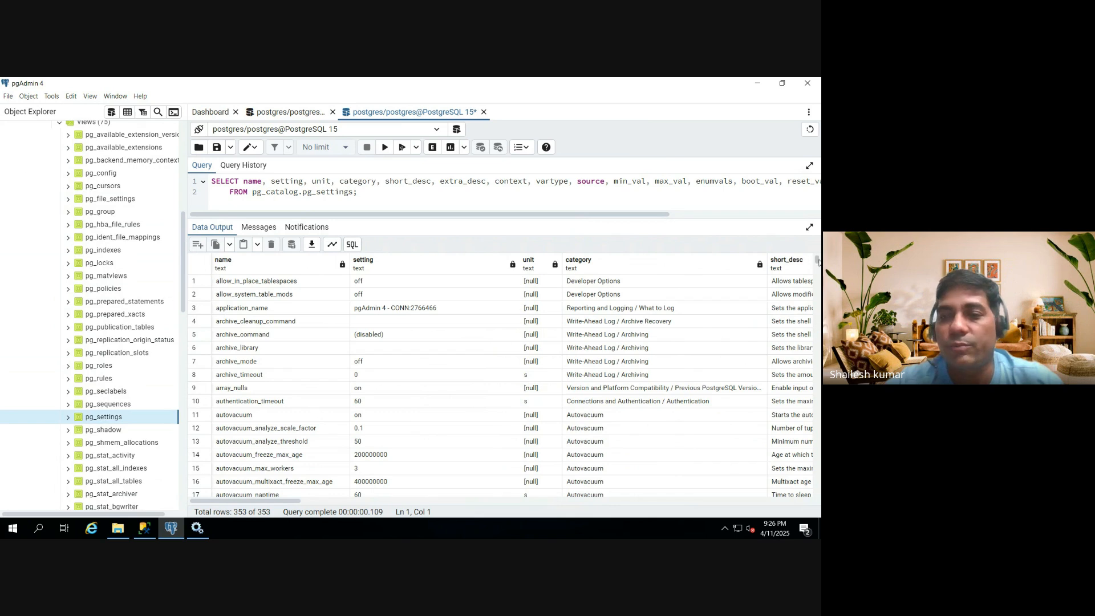
left_click_drag(819, 261, 819, 309)
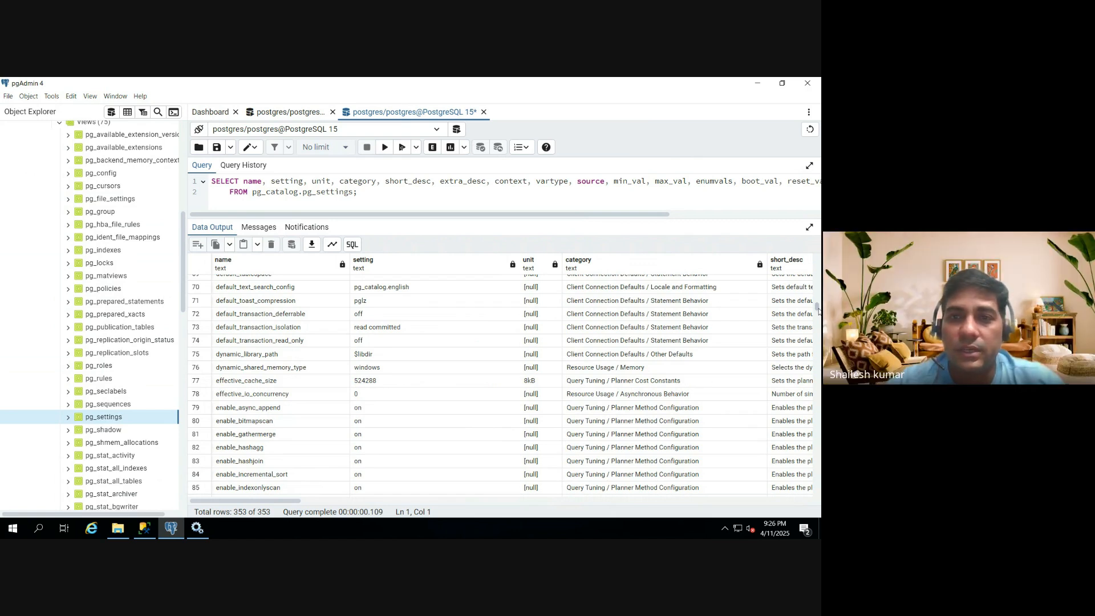
left_click_drag(818, 302, 819, 261)
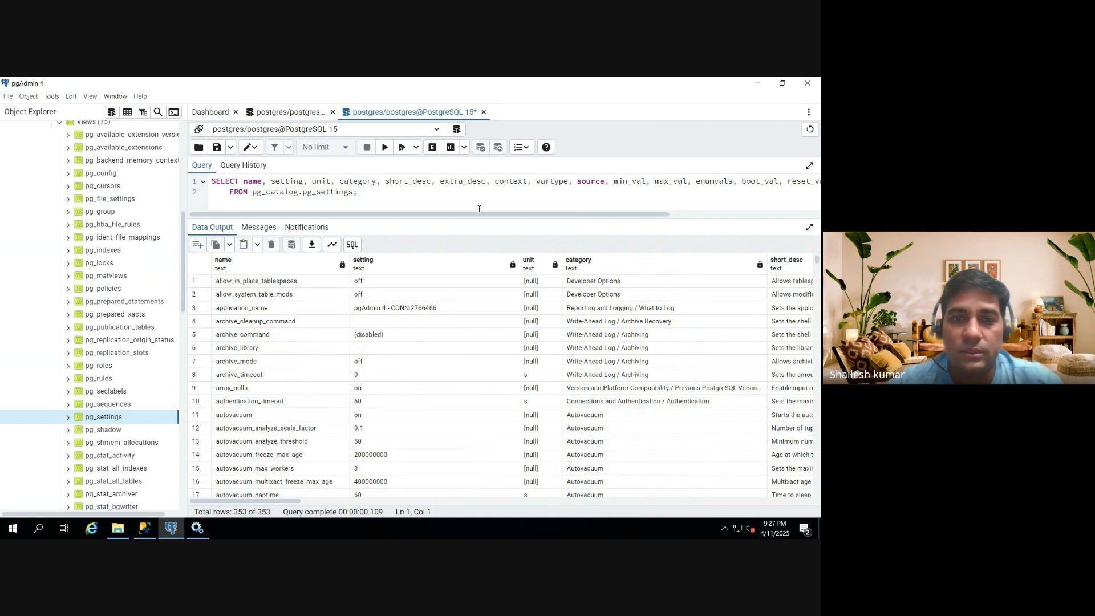
Step: Replace the semicolon ending the pg_settings query with the condition where name like %Memory
left_click(367, 195)
key("BackSpace")
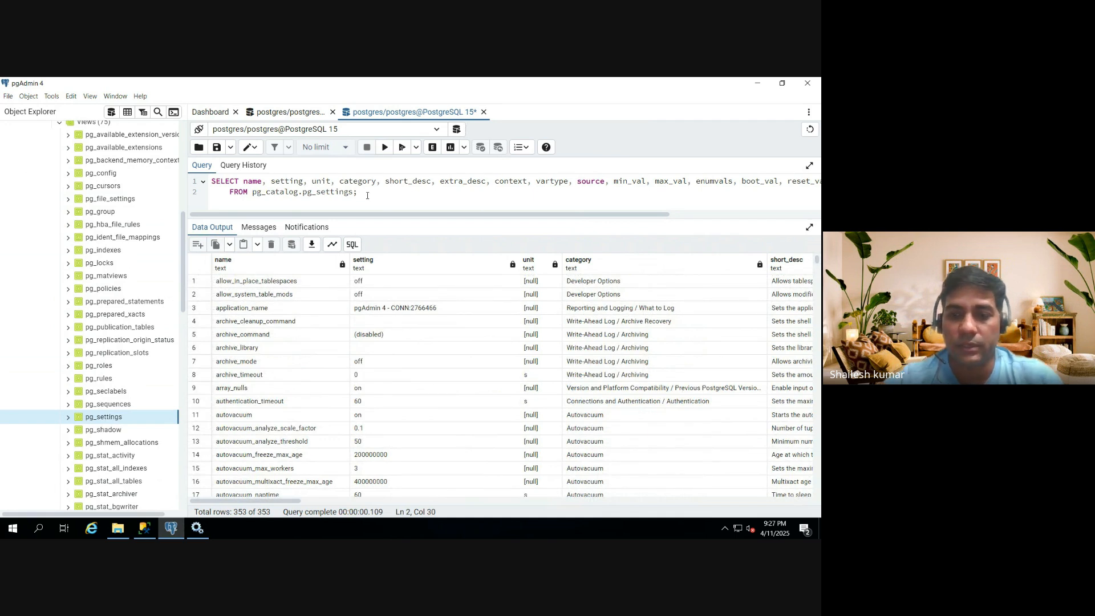
type("where ")
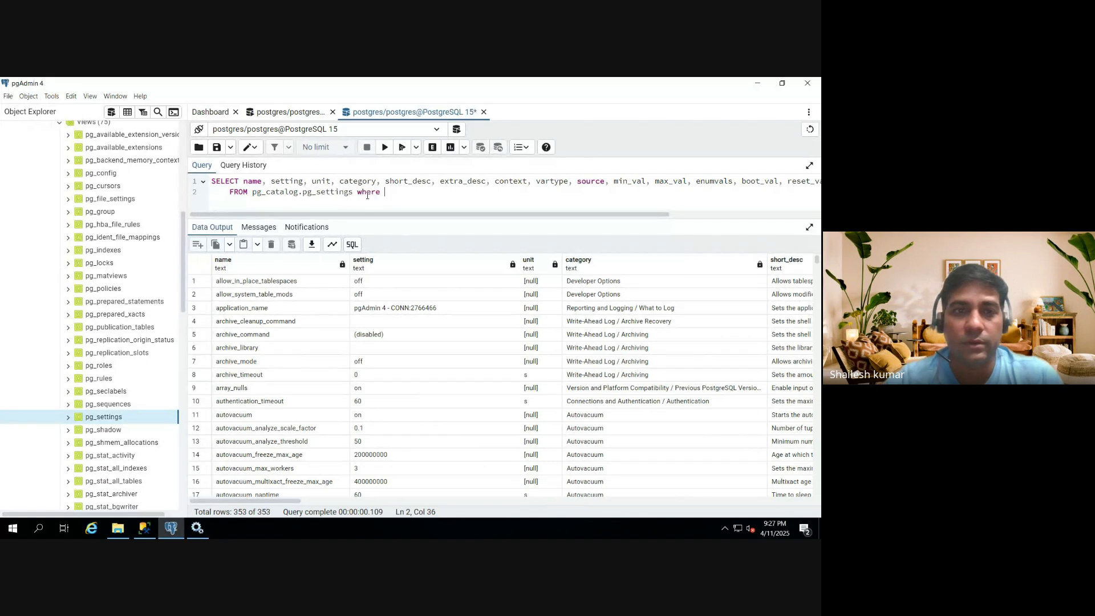
type("name like")
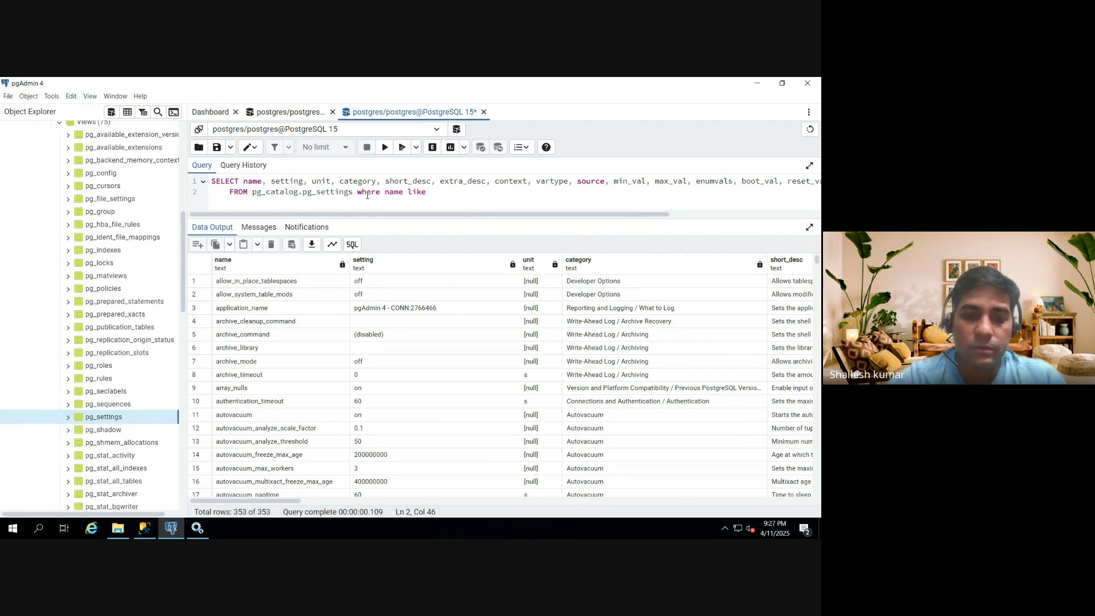
type("%")
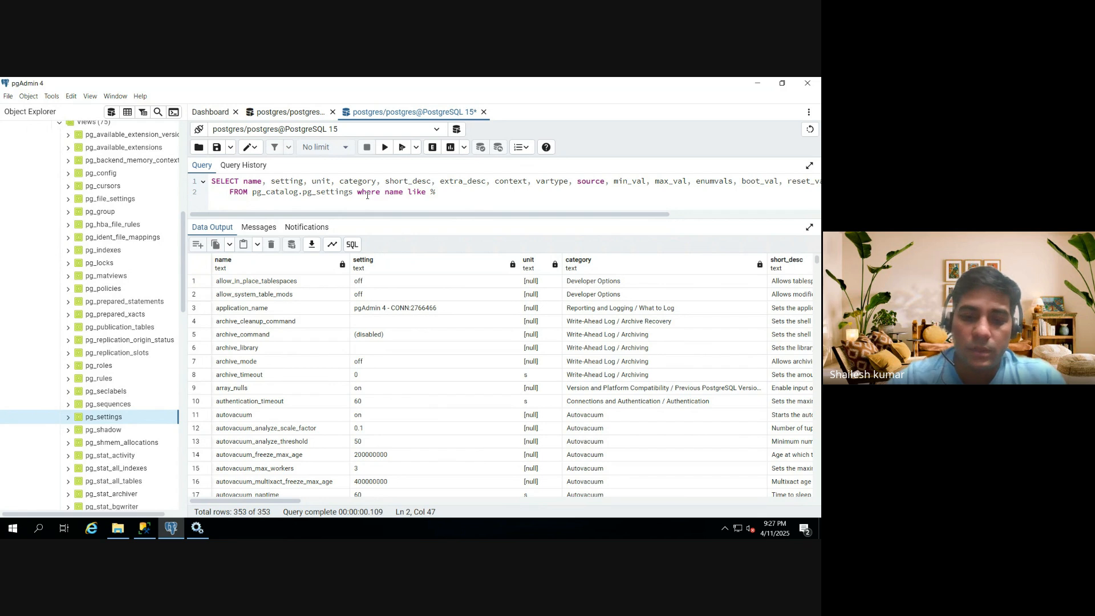
type("Memory")
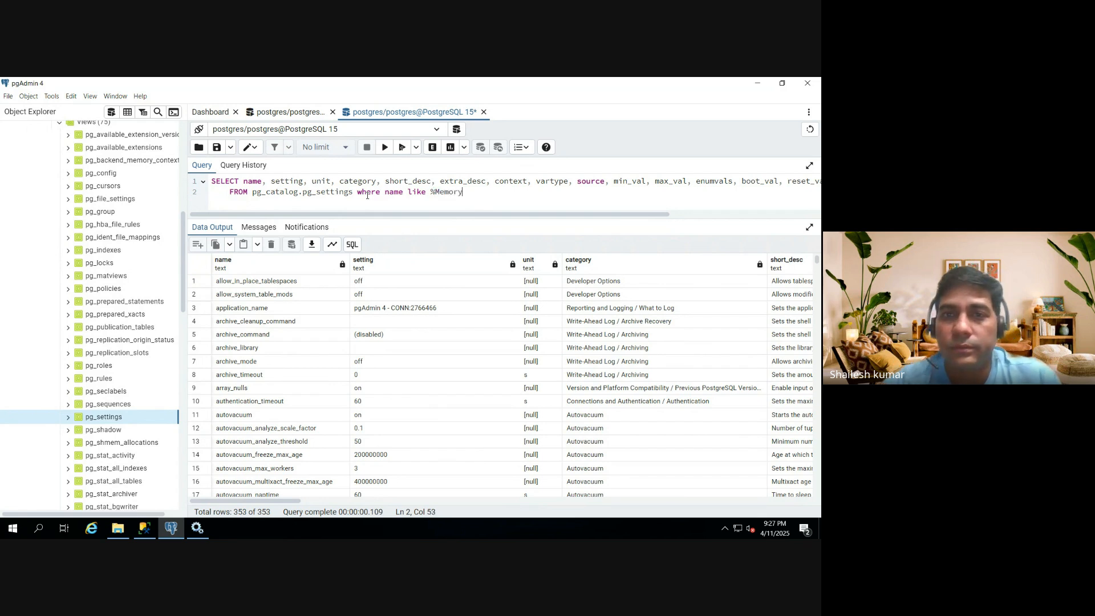
Step: Enclose the LIKE pattern in single quotes as '%Memory' and run the filtered pg_settings query
left_click(431, 191)
type("'")
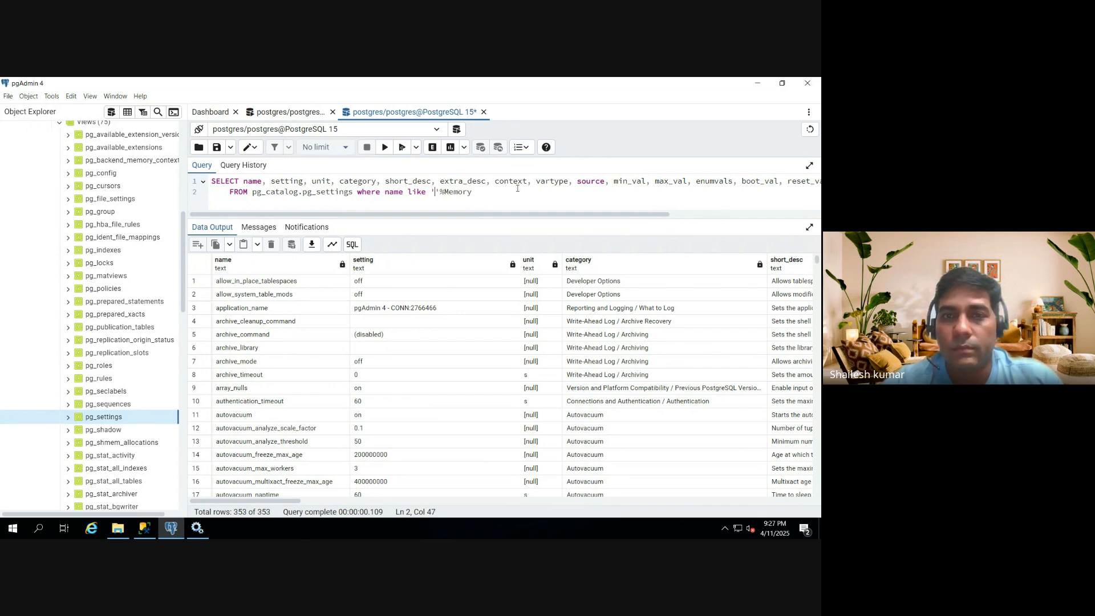
triple_click(455, 191)
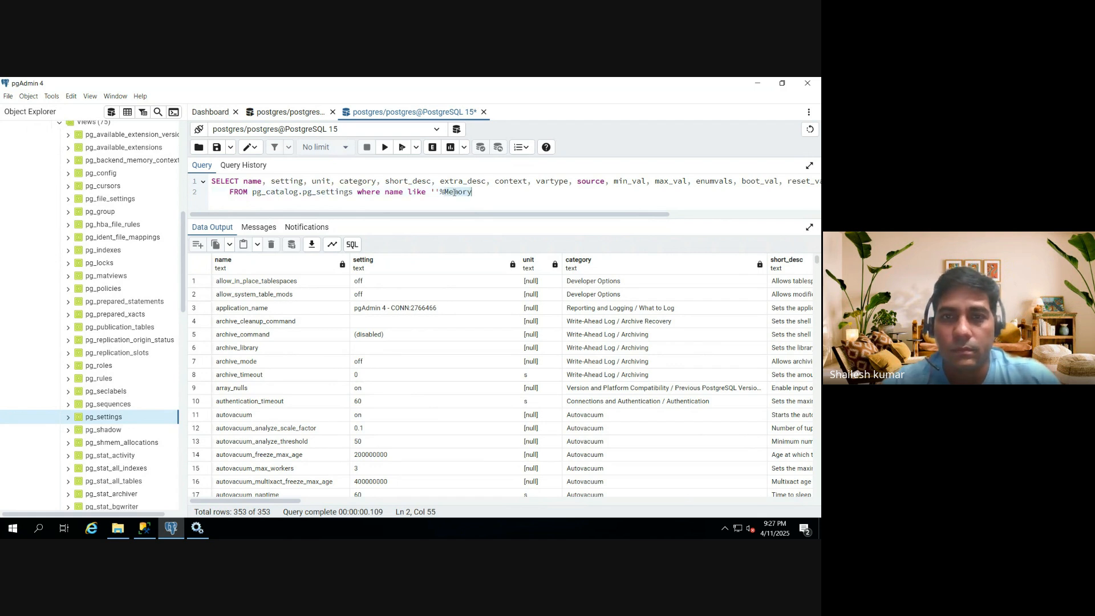
left_click(454, 192)
double_click(455, 192)
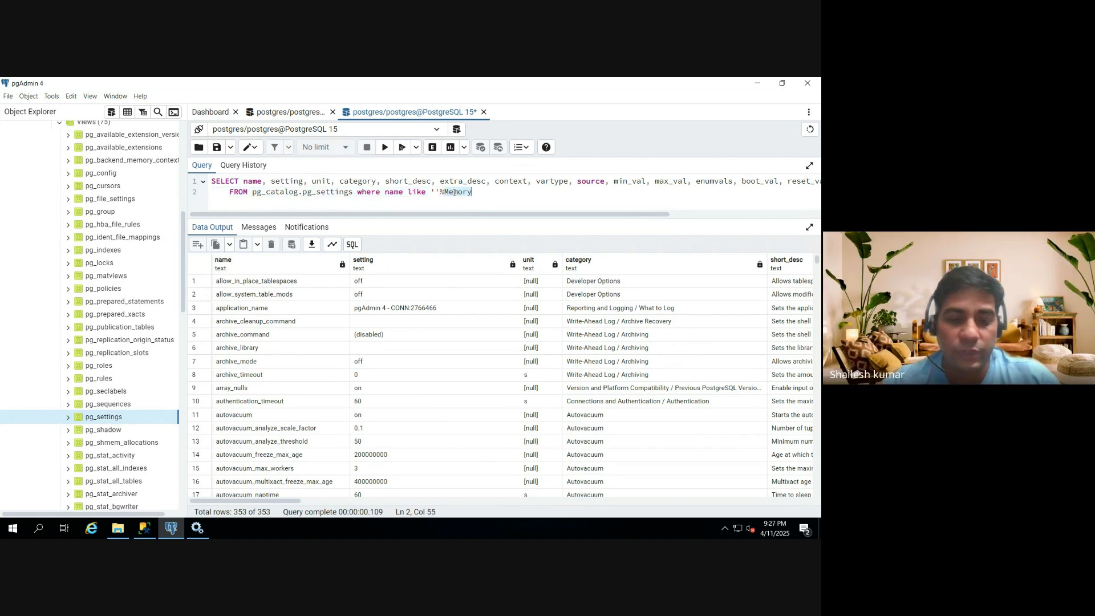
key("BackSpace")
key("BackSpace")
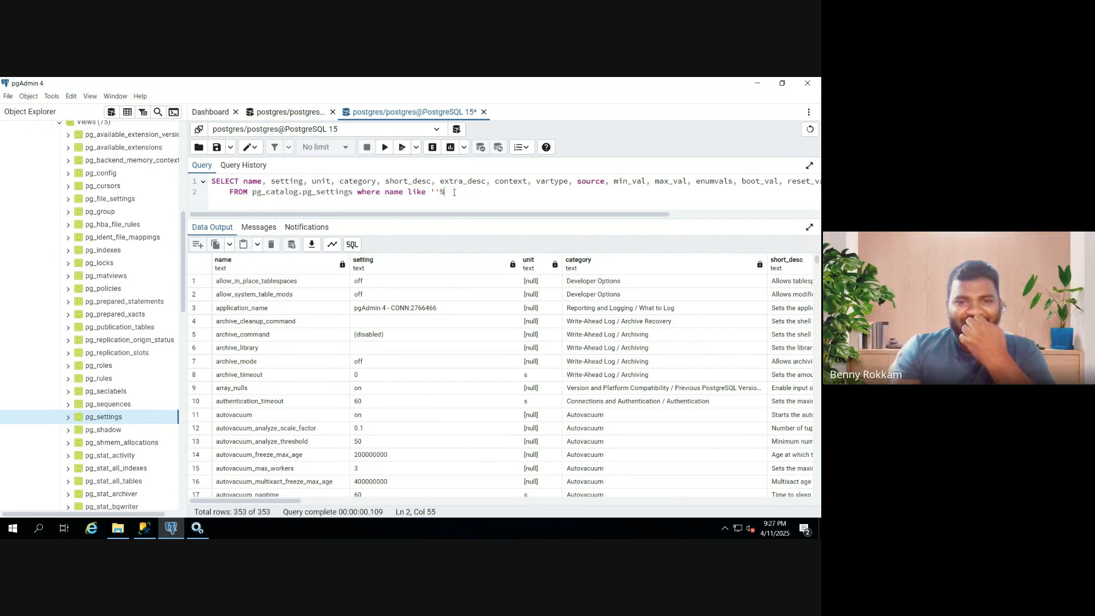
key("Left")
key("Left")
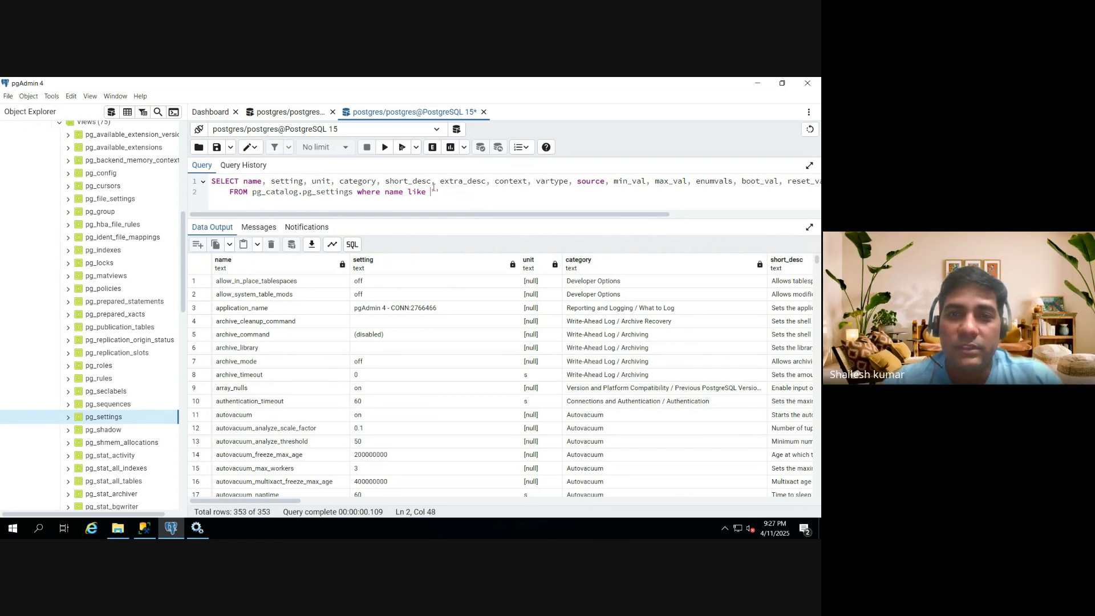
type("Memory")
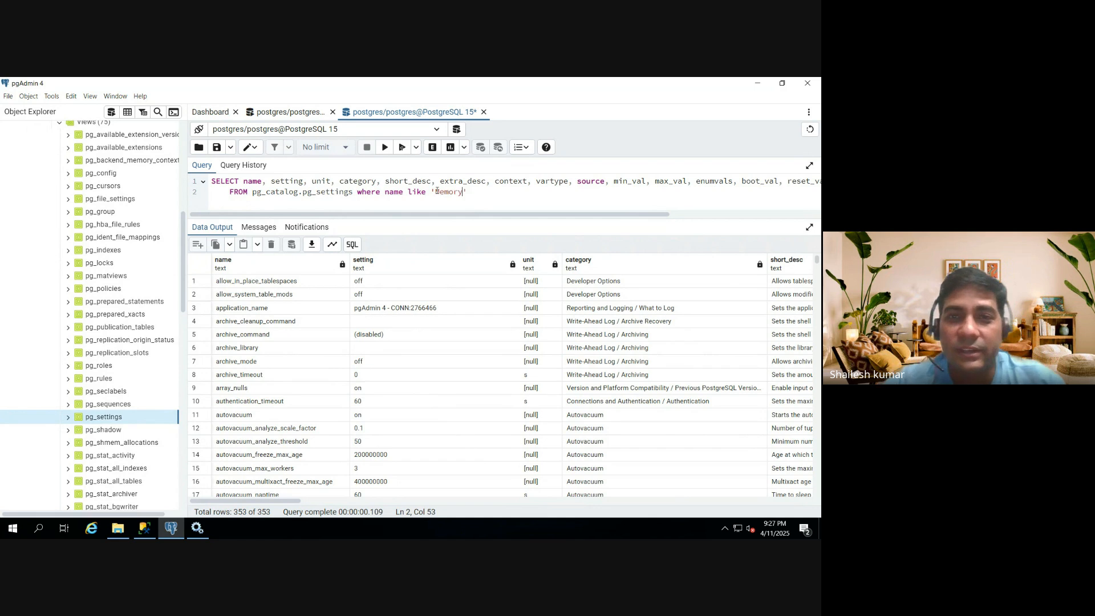
left_click(435, 193)
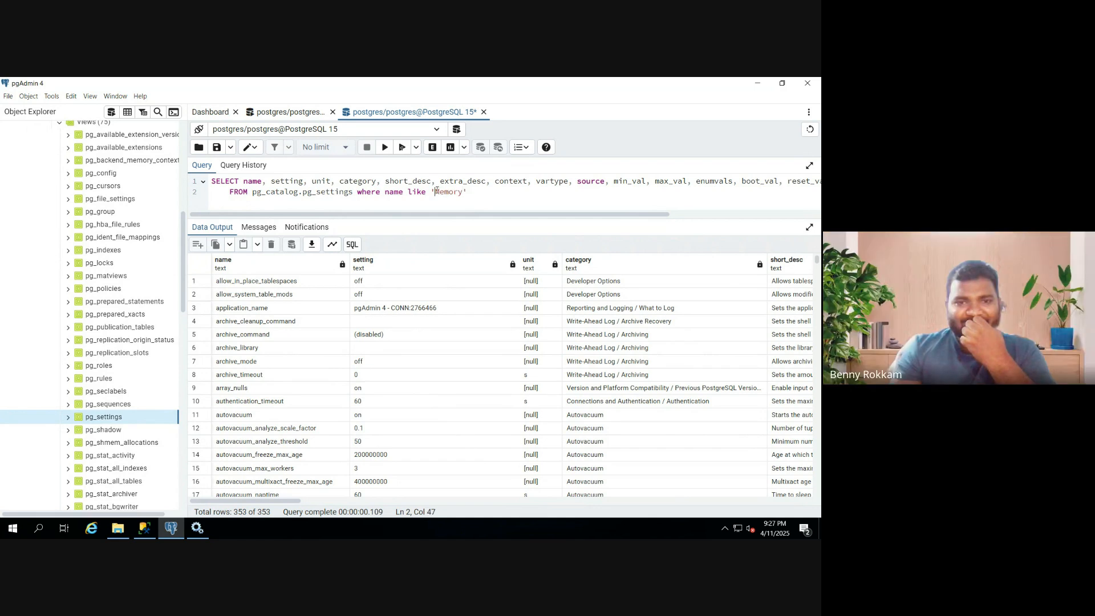
type("%")
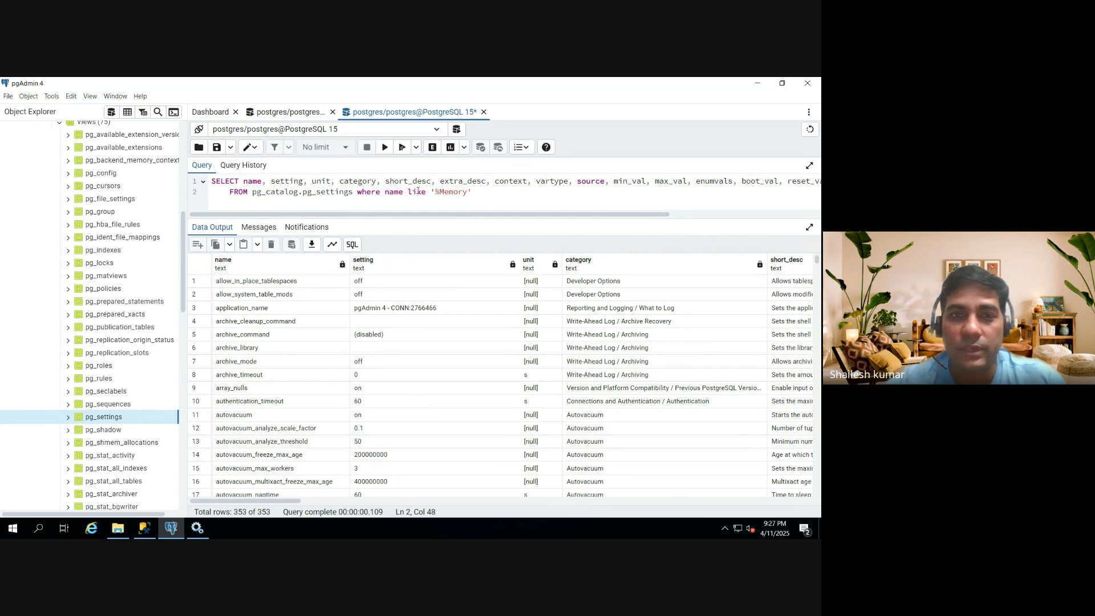
left_click(384, 148)
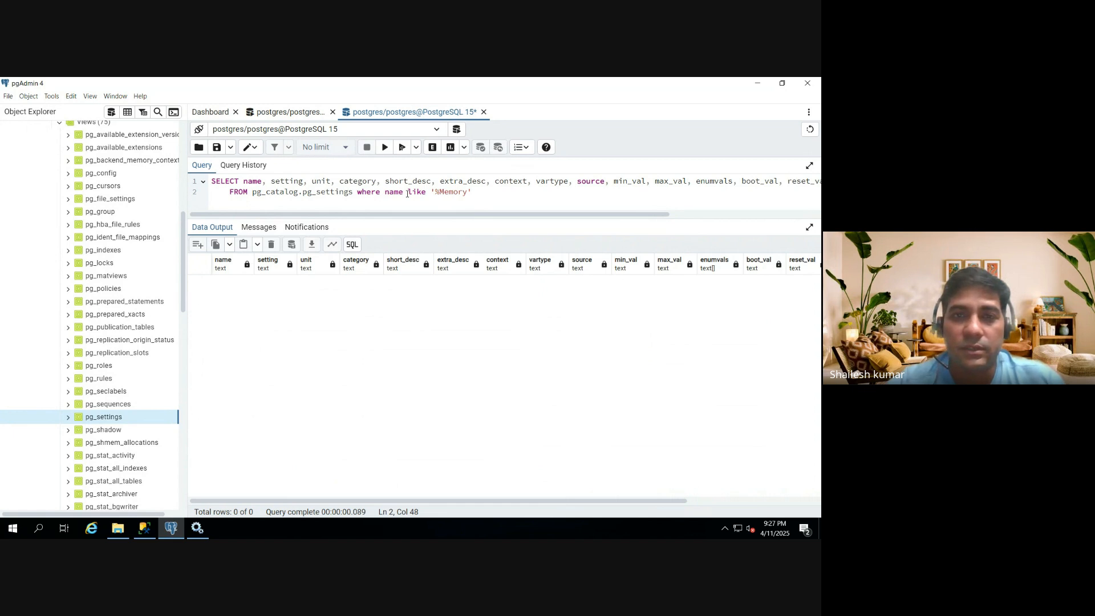
Step: Replace the LIKE condition on name with an empty in () list
double_click(409, 193)
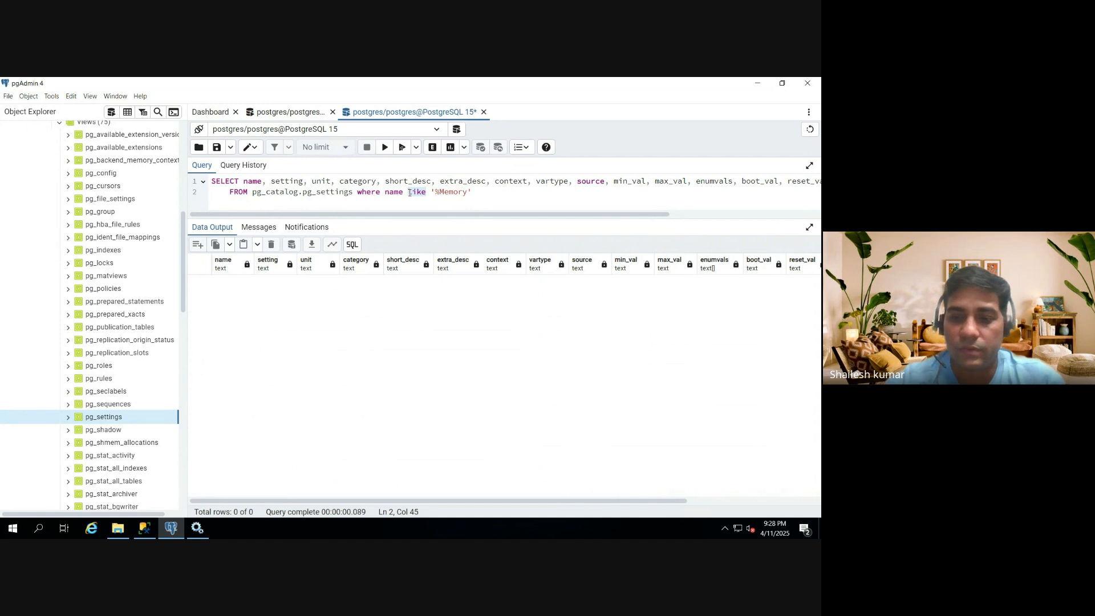
key("BackSpace")
key("Delete")
key("Delete")
key("Delete")
key("Delete")
key("Delete")
key("Delete")
key("Delete")
key("Delete")
key("Delete")
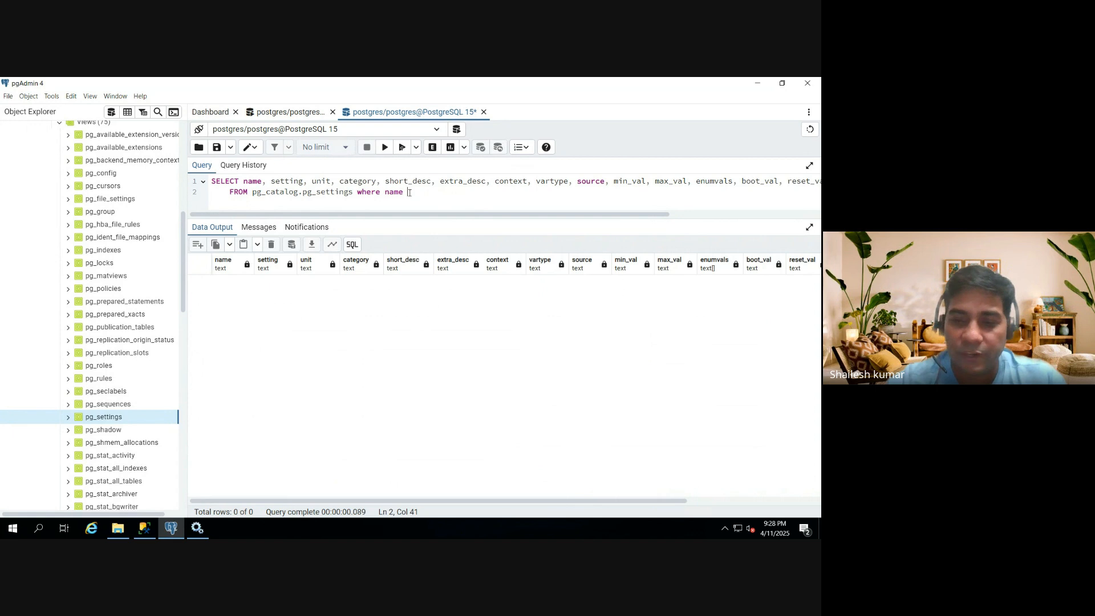
type("!=")
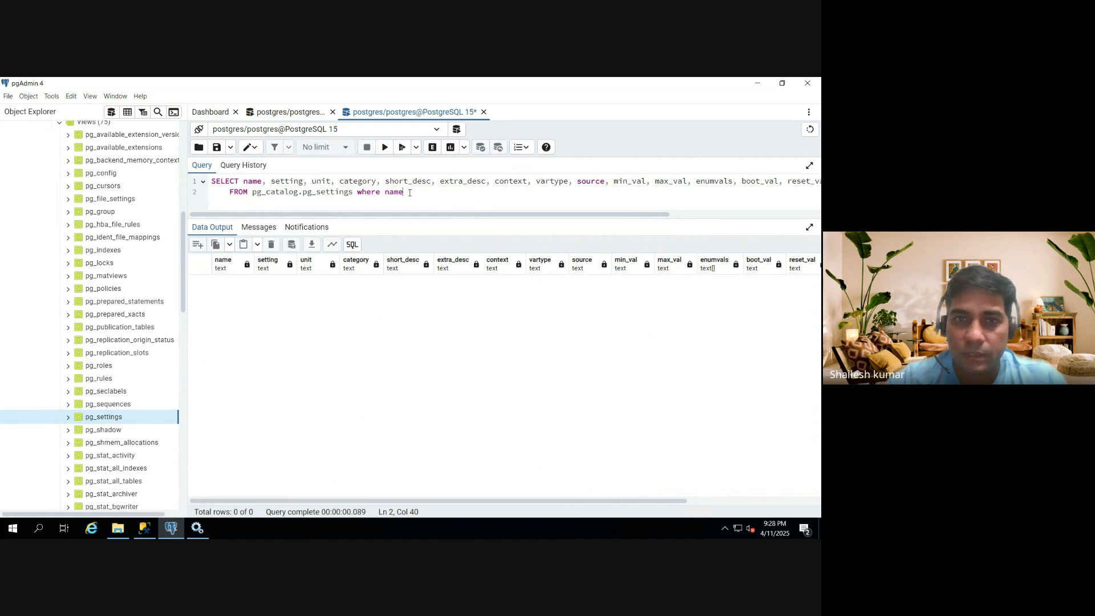
type("in (")
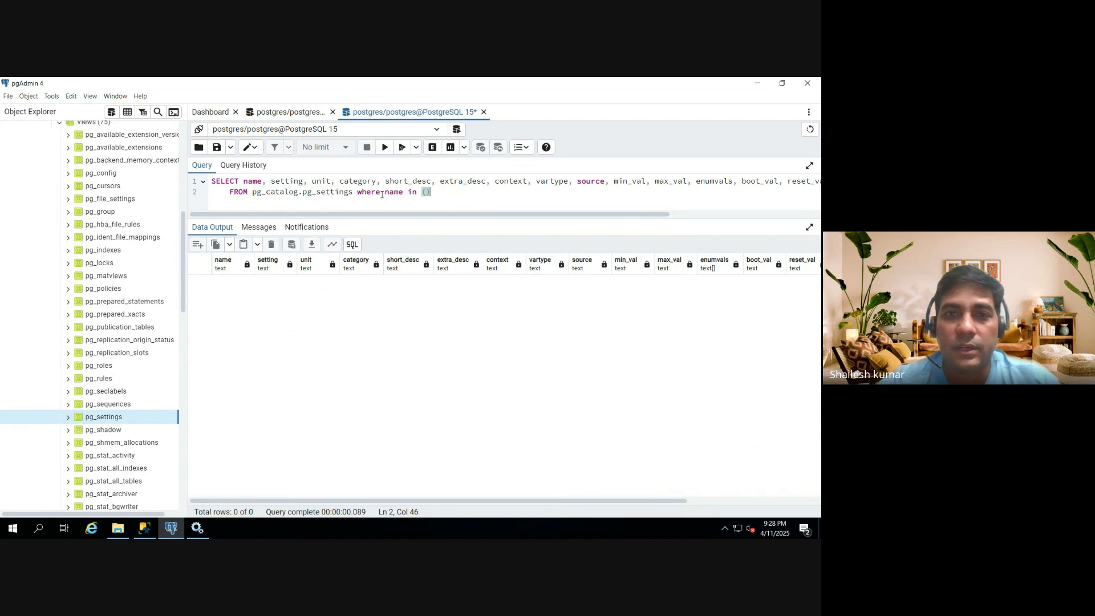
Step: Run only the unfiltered part of the pg_settings query and browse the setting names in the results
left_click_drag(355, 193, 217, 181)
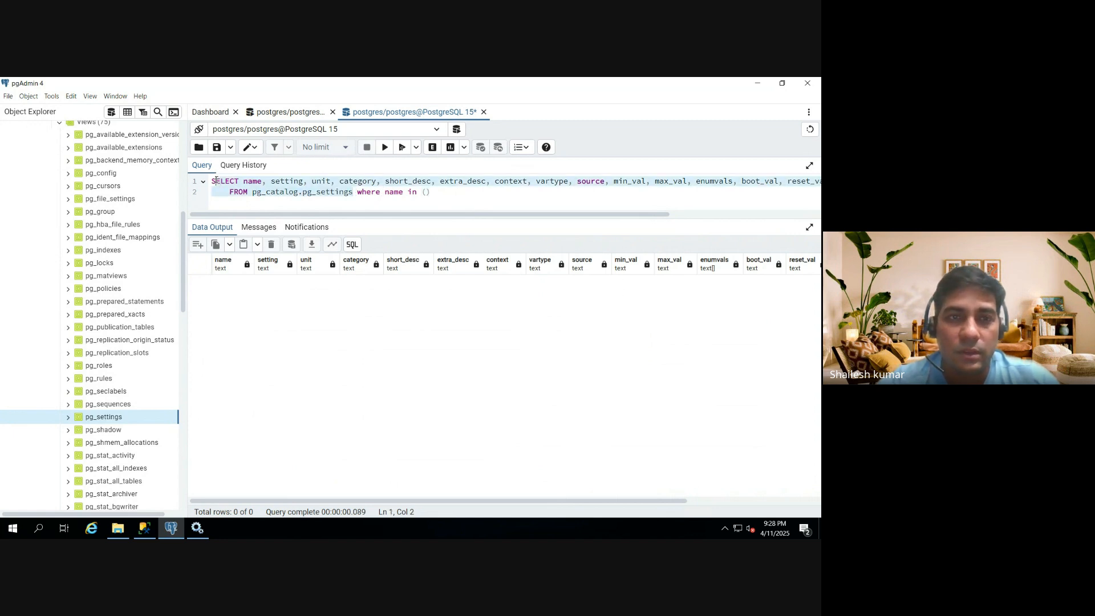
left_click(385, 148)
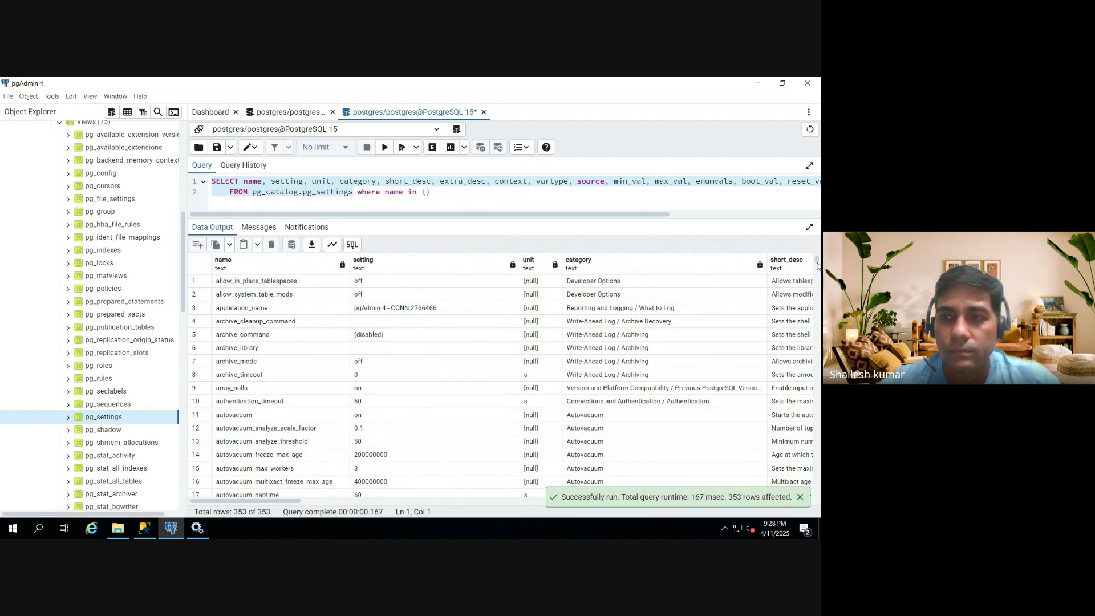
scroll(819, 324, "down", 10)
scroll(819, 325, "down", 12)
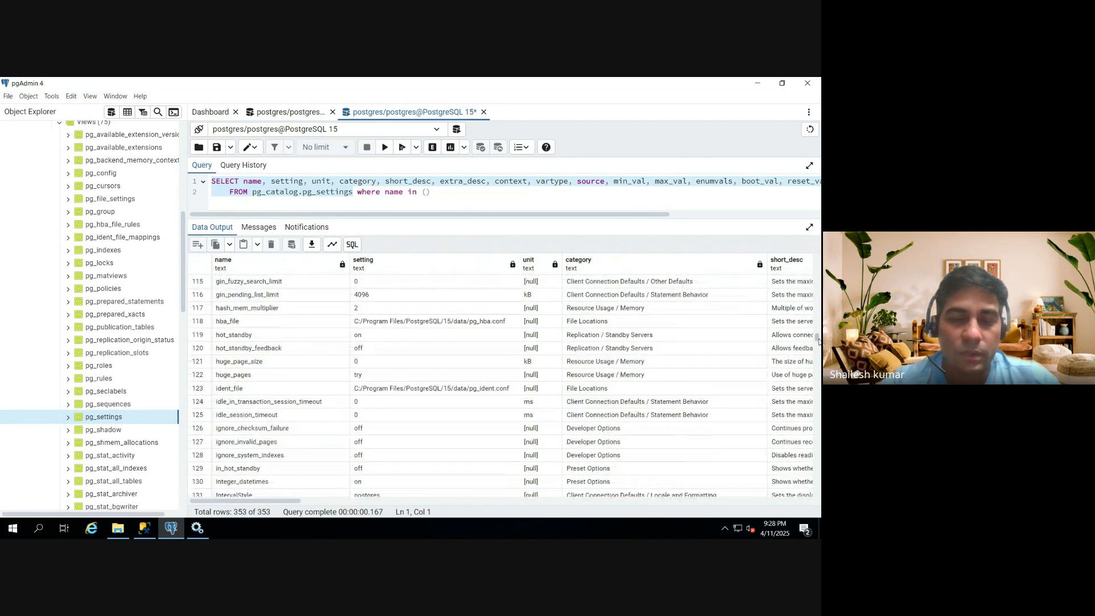
scroll(818, 359, "down", 12)
scroll(819, 359, "down", 2)
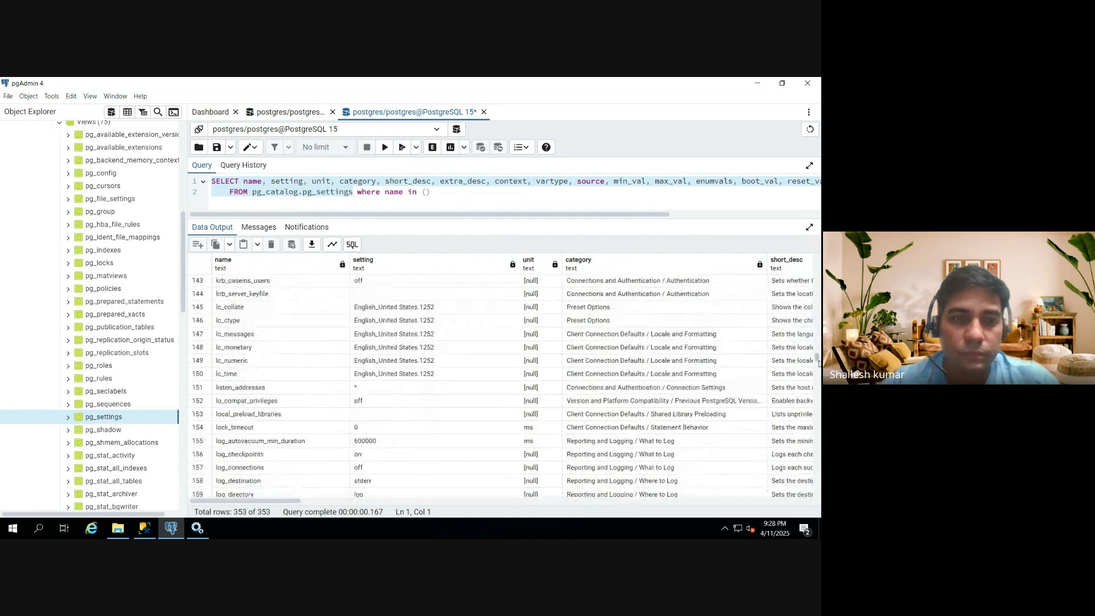
scroll(819, 368, "down", 2)
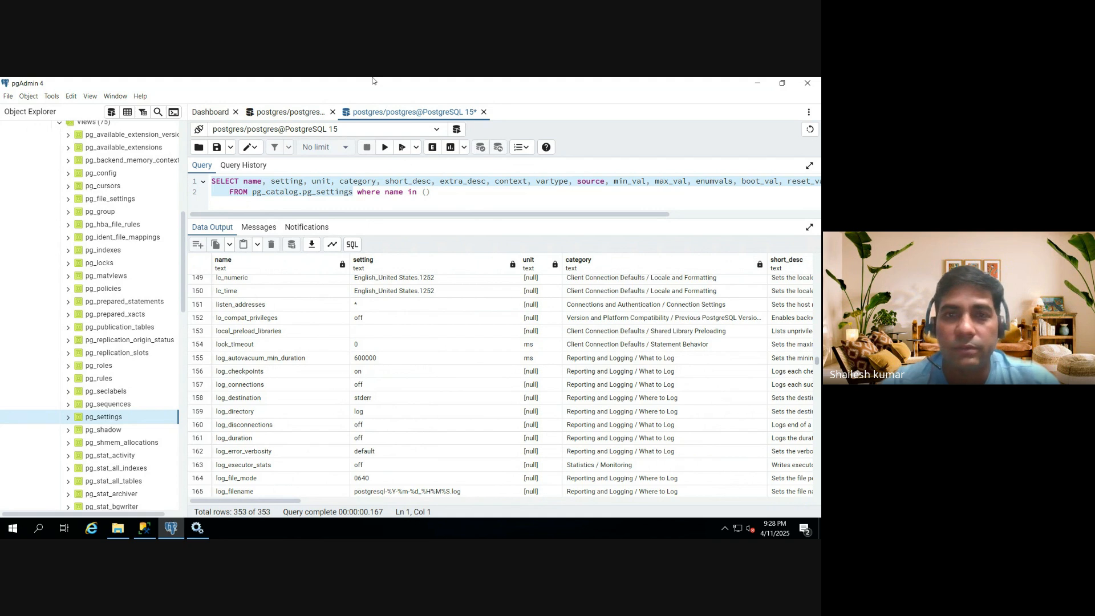
Step: Disconnect the remote desktop session and reconnect to the same remote computer with the saved credentials
mouse_move(603, 80)
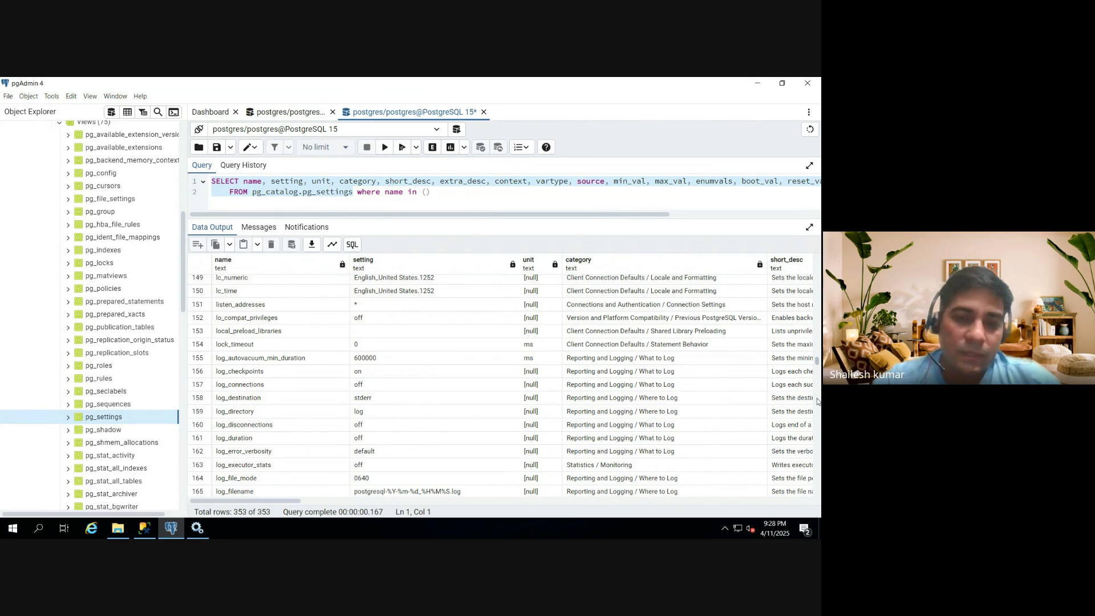
mouse_move(417, 81)
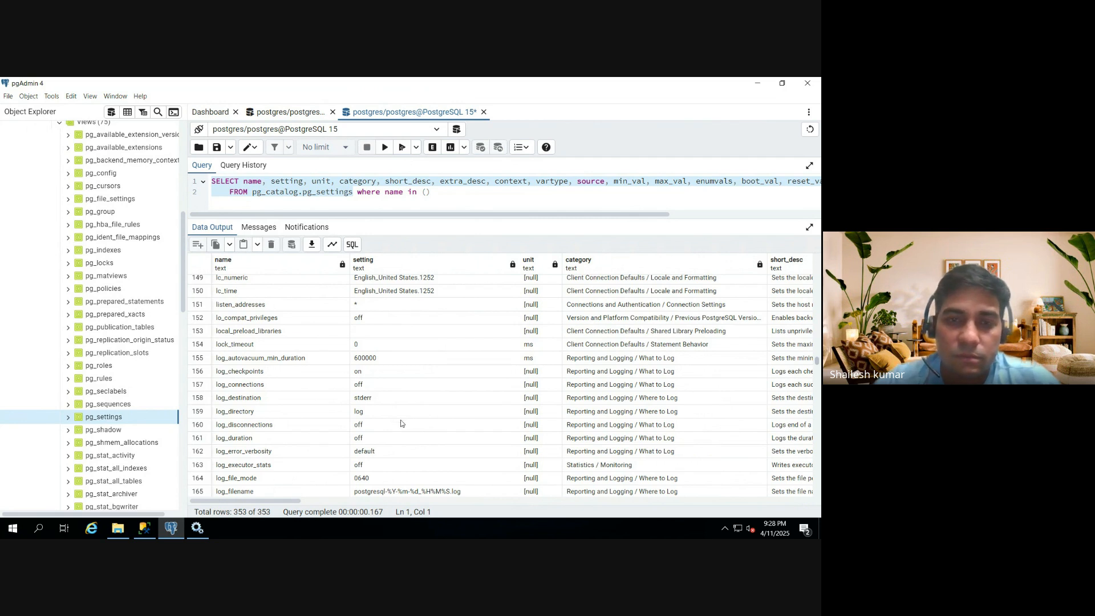
mouse_move(450, 81)
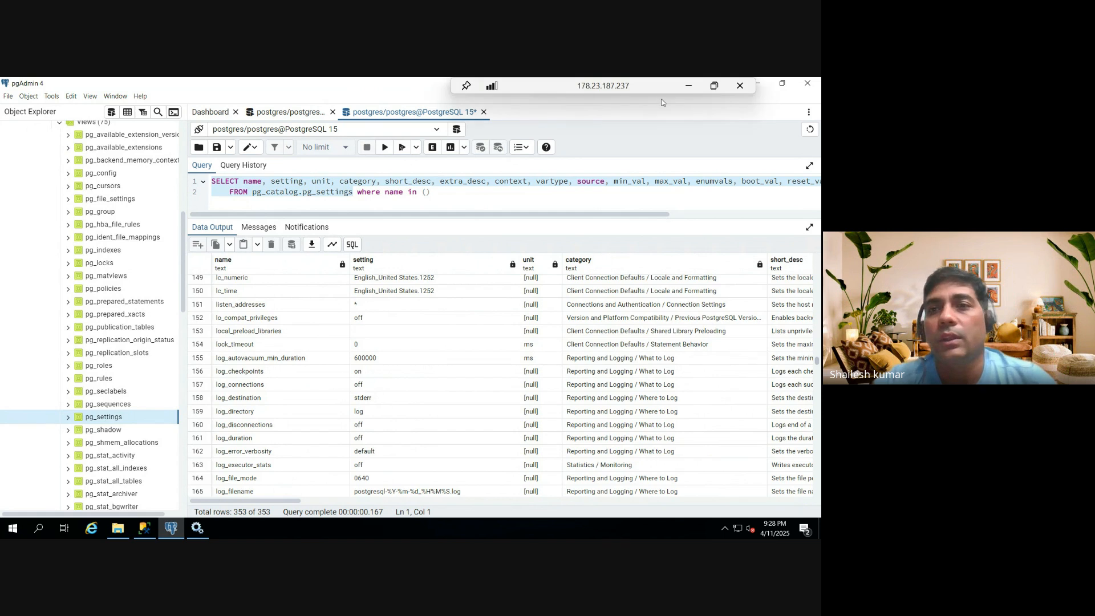
left_click(739, 87)
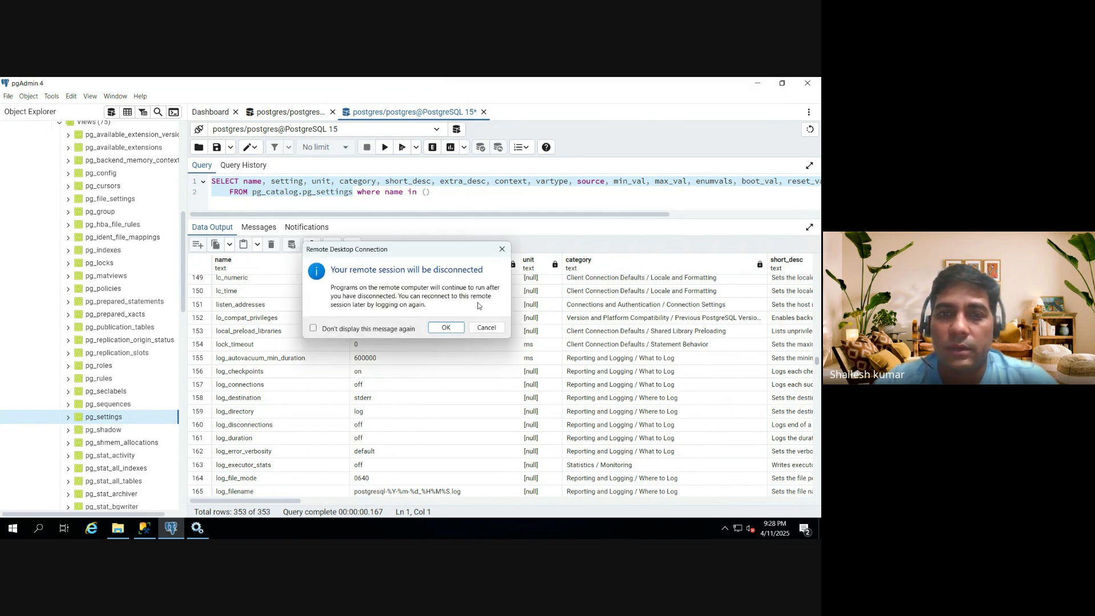
left_click(446, 328)
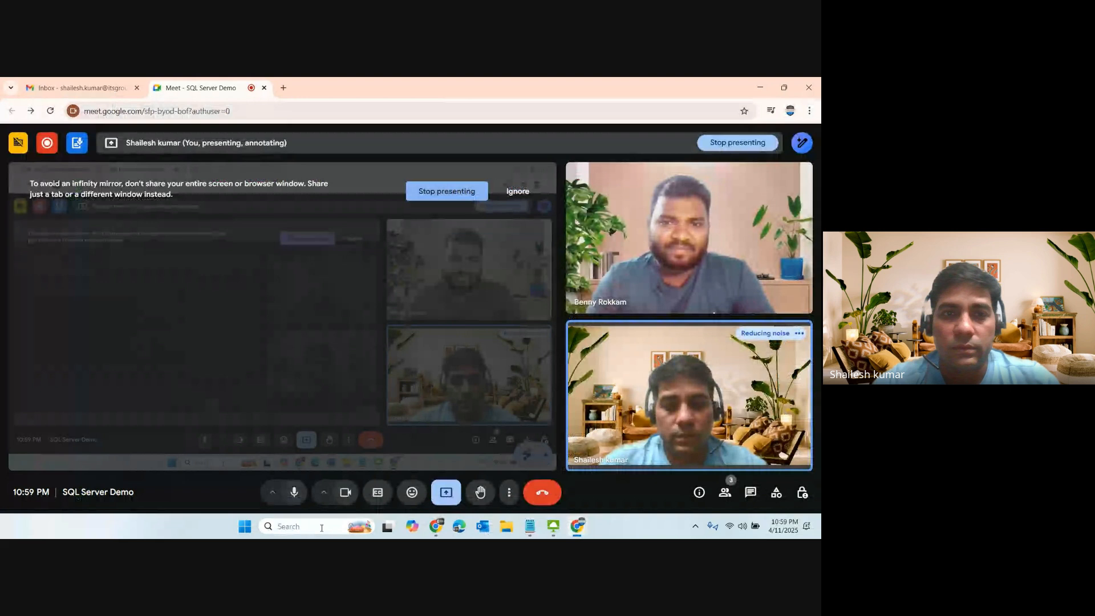
left_click(321, 531)
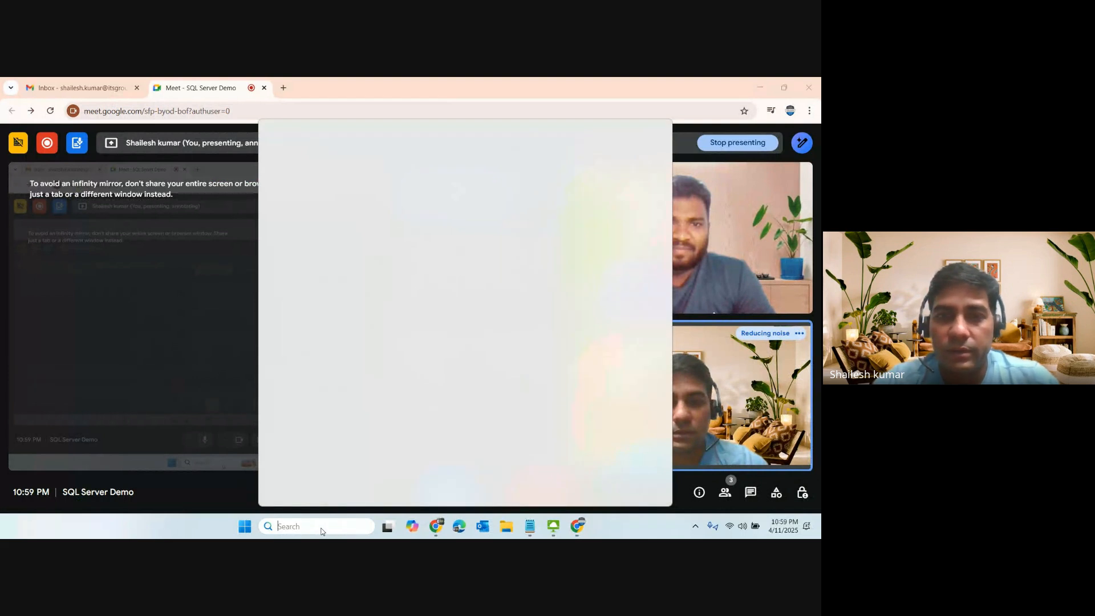
left_click(453, 271)
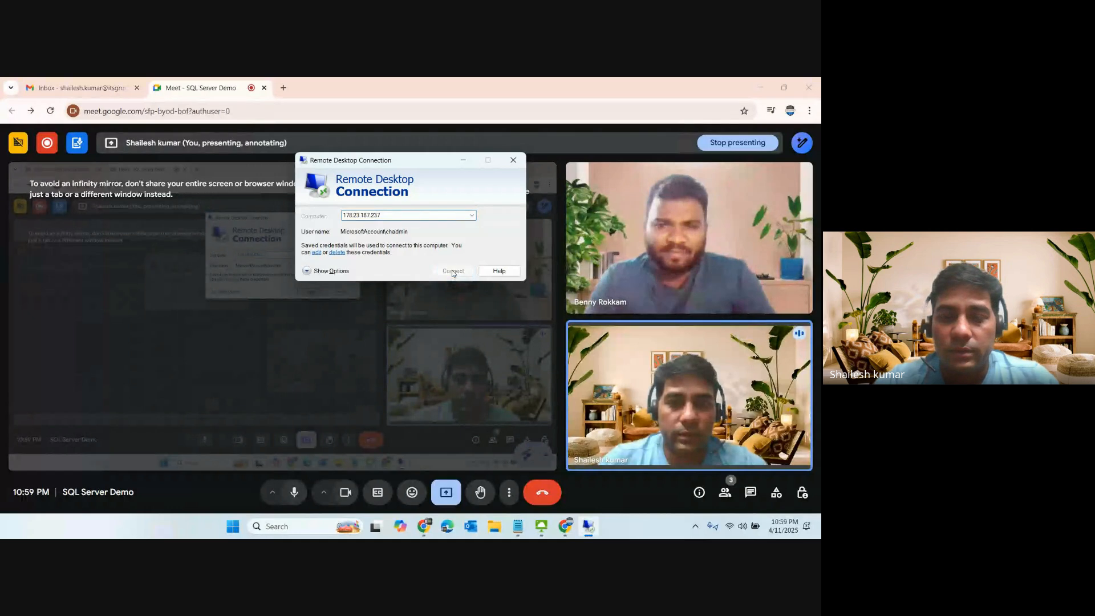
left_click(445, 307)
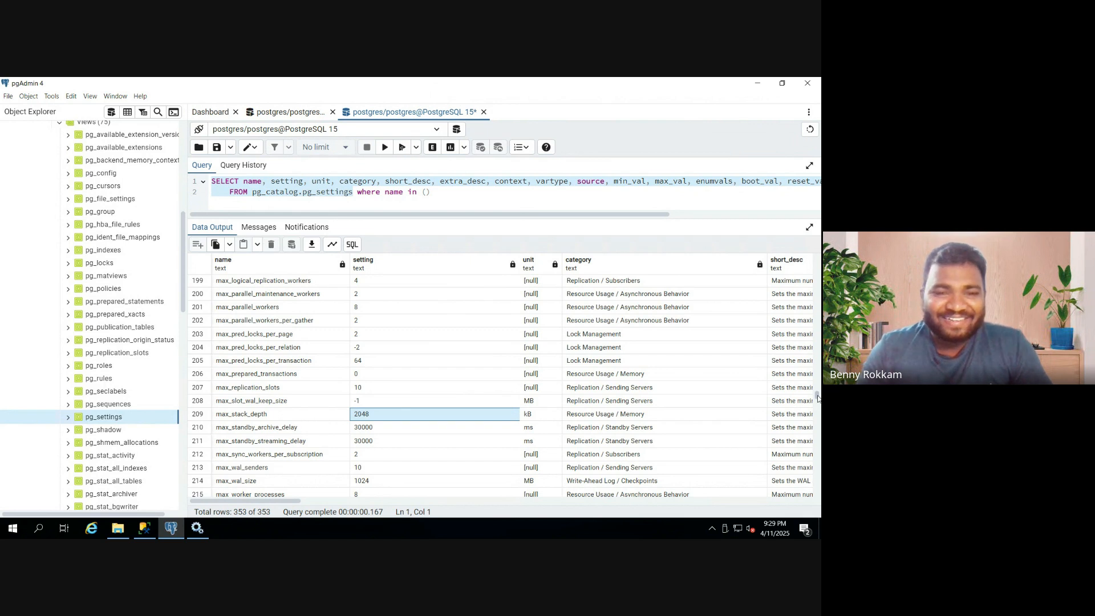
Step: Copy the maintenance_work_mem setting name from the results into the query's in () list, enclosed in single quotes
left_click_drag(818, 398, 817, 394)
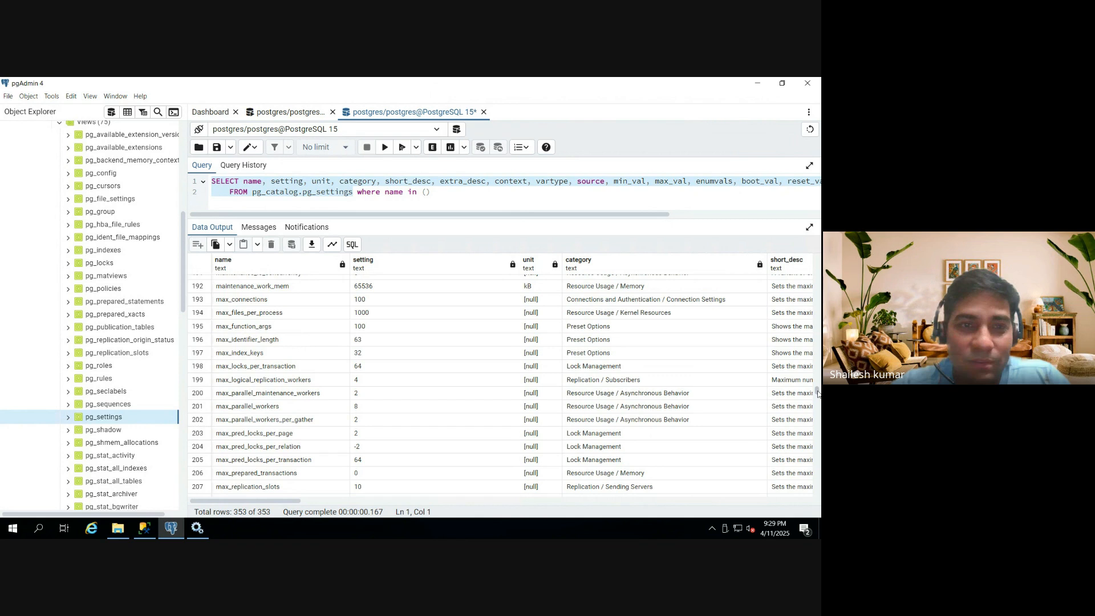
left_click(280, 291)
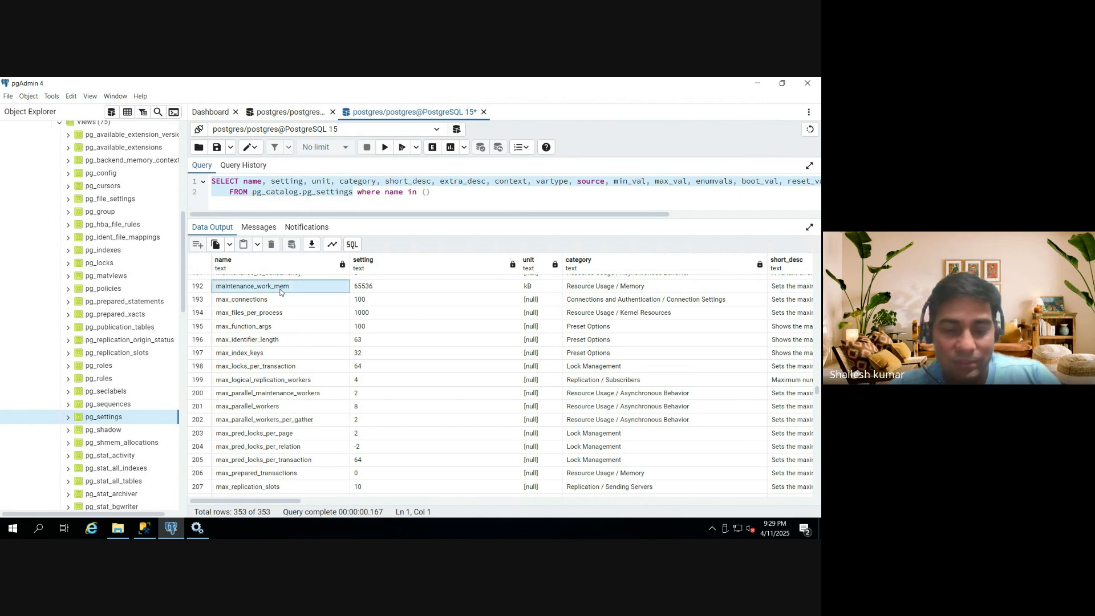
left_click(427, 195)
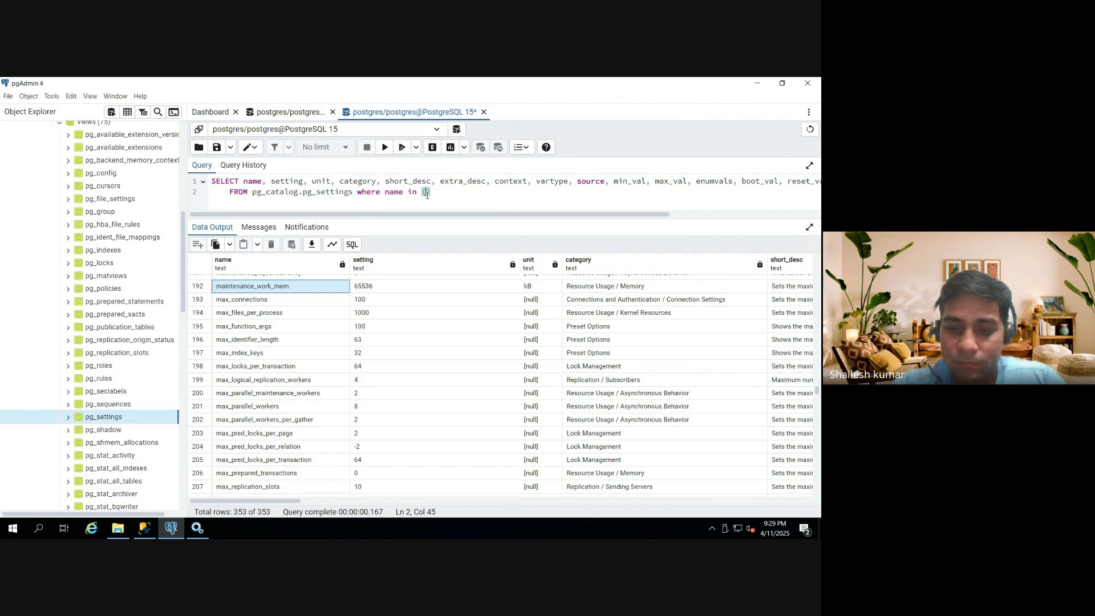
type("'")
type("\"maintenance_work_mem\"")
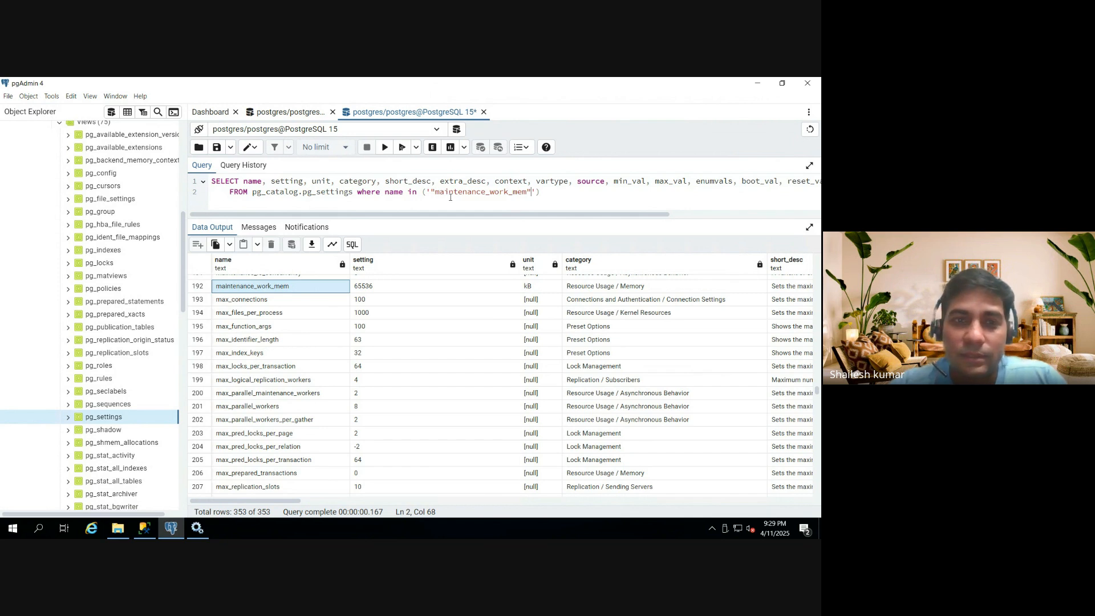
Step: Add the max_connections setting name from the results as a second single-quoted entry in the in list
left_click(536, 192)
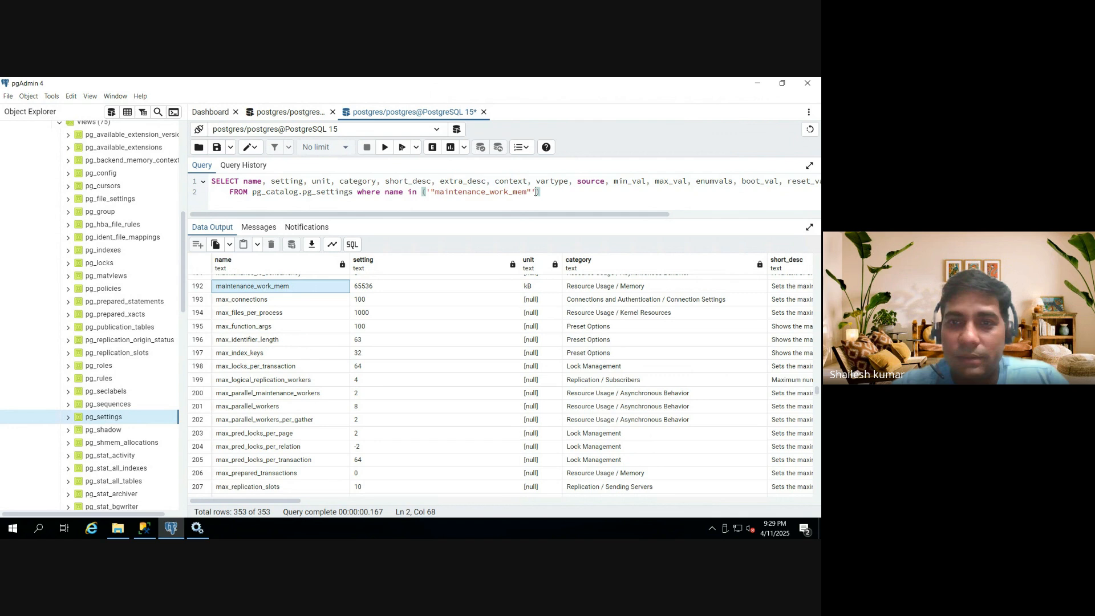
type(",")
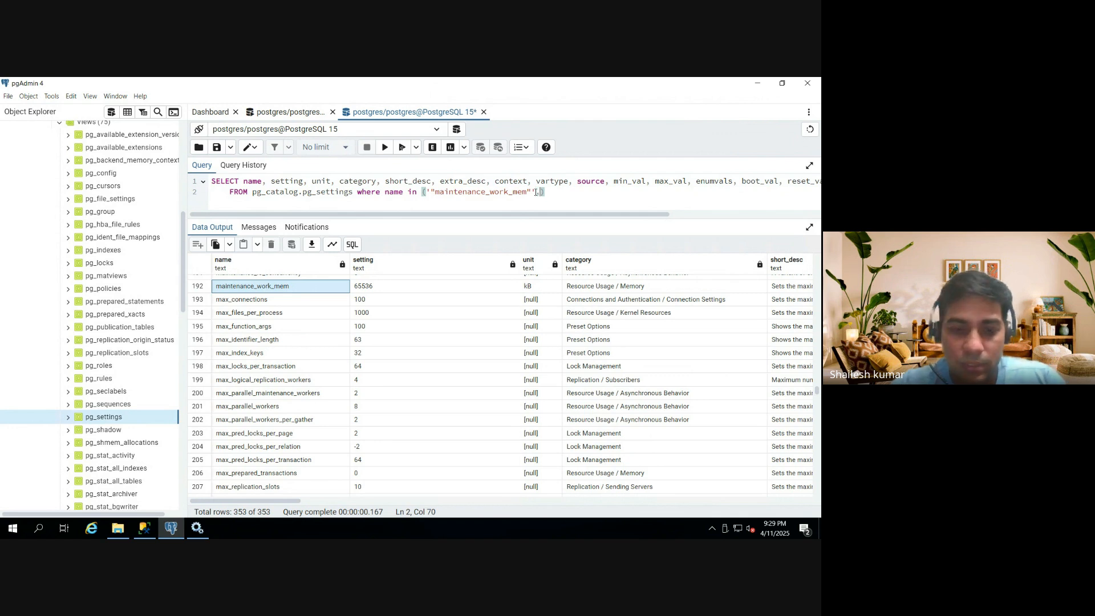
type("'")
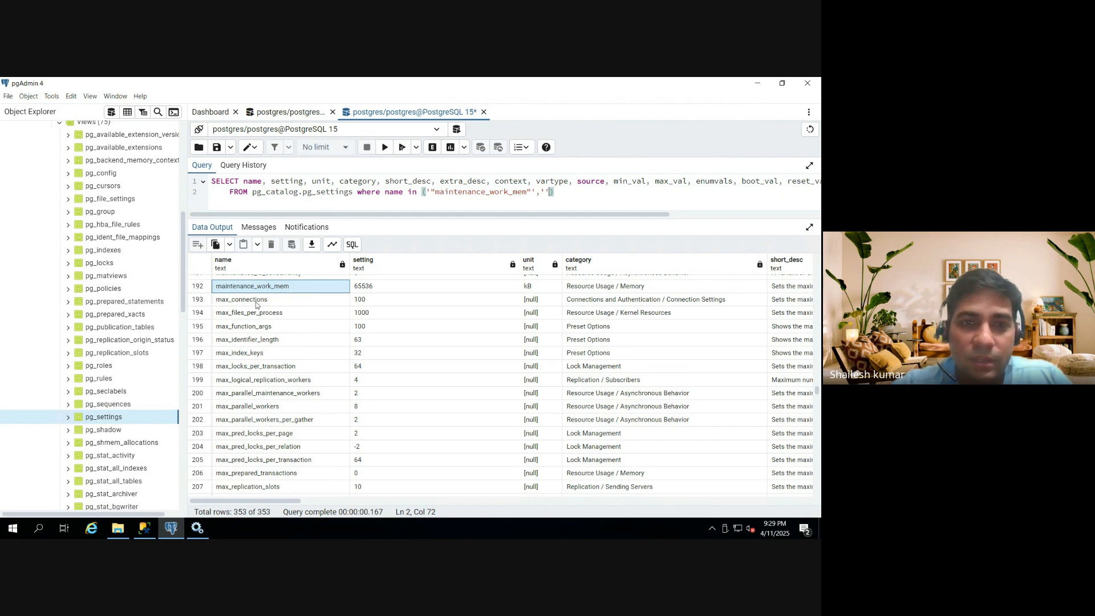
double_click(246, 301)
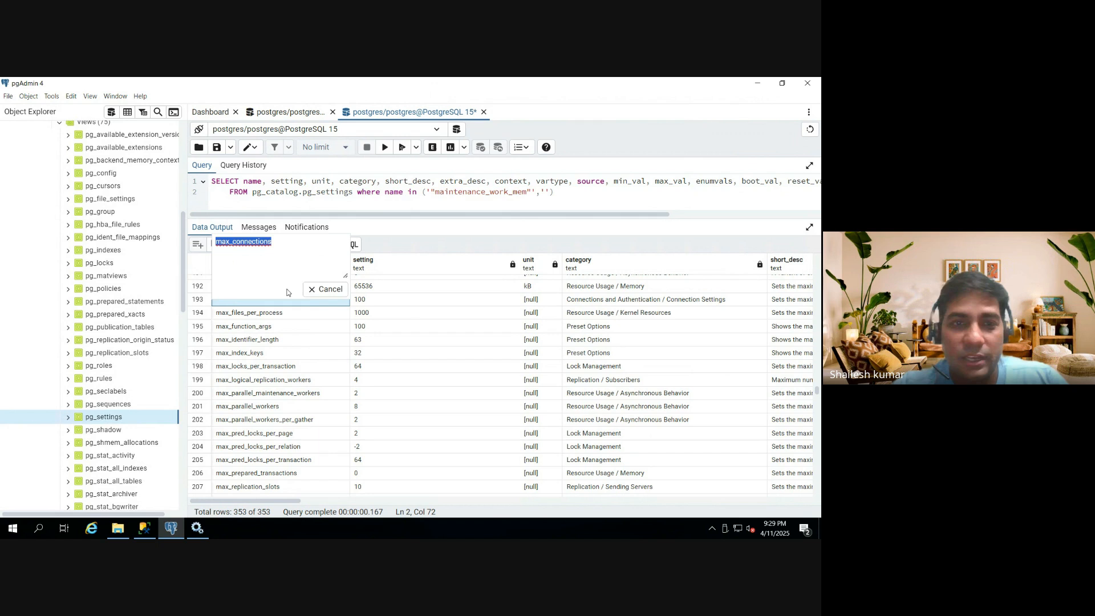
left_click(312, 292)
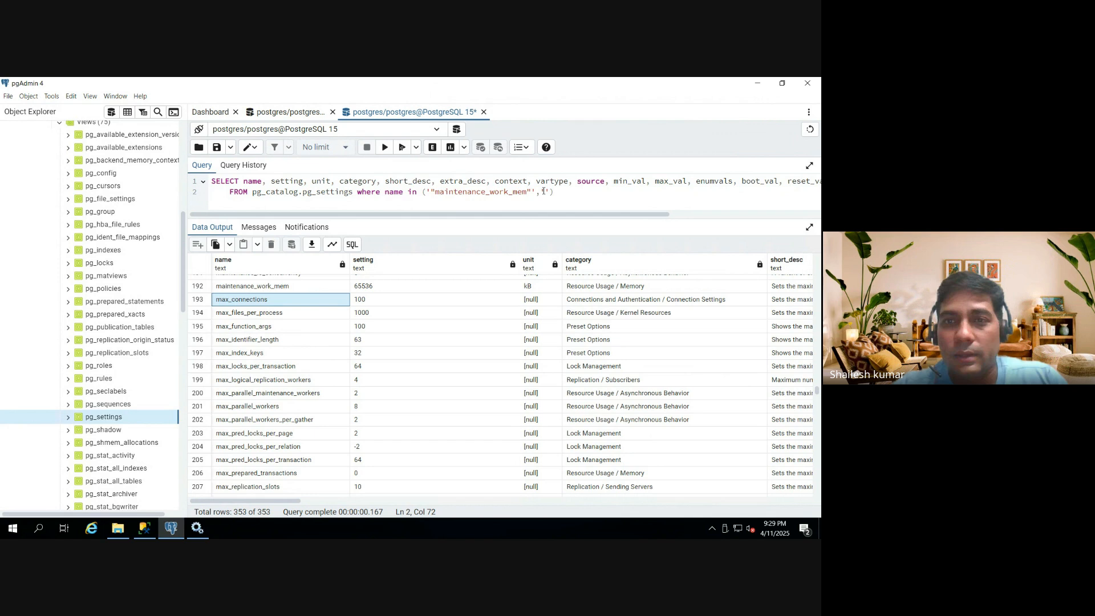
type("\"max_connections\"")
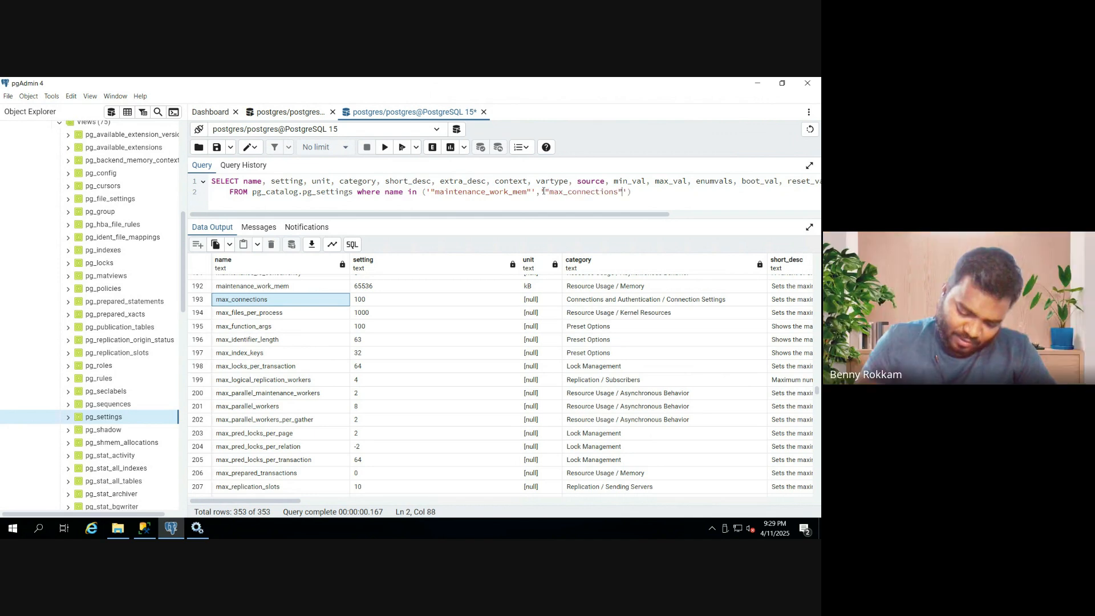
type(")")
Step: Add the shared_buffers setting name from the results as a third single-quoted entry in the in list
type(",")
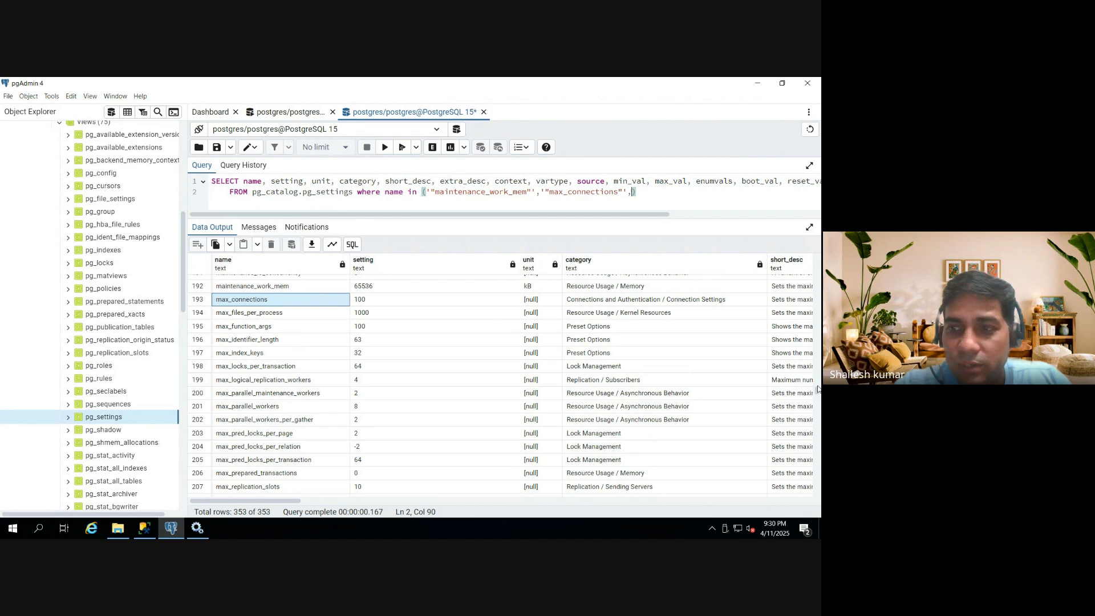
left_click_drag(818, 391, 817, 427)
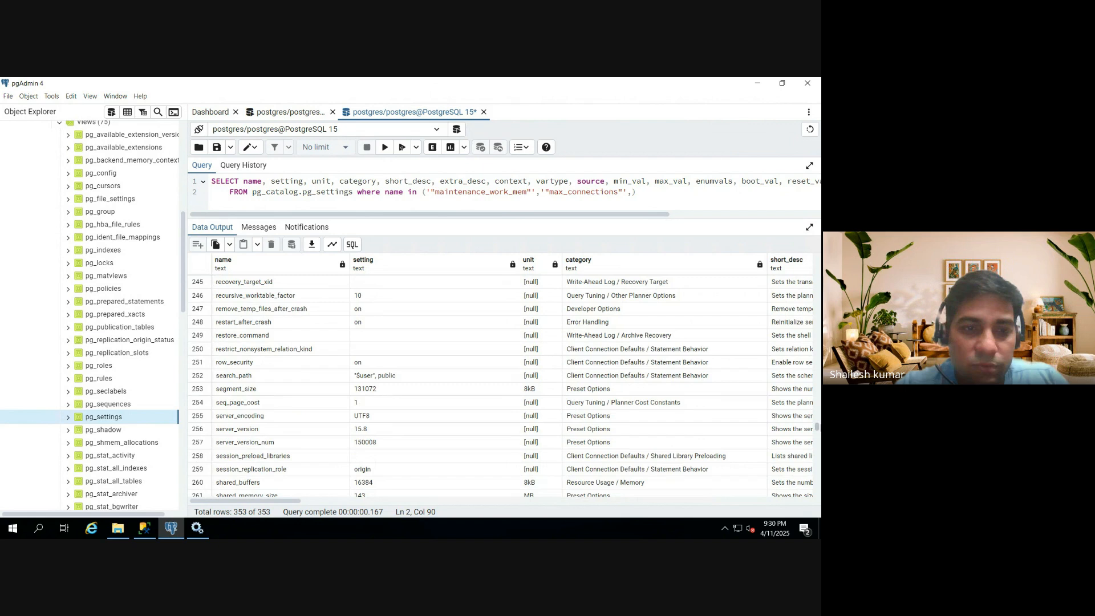
left_click(265, 483)
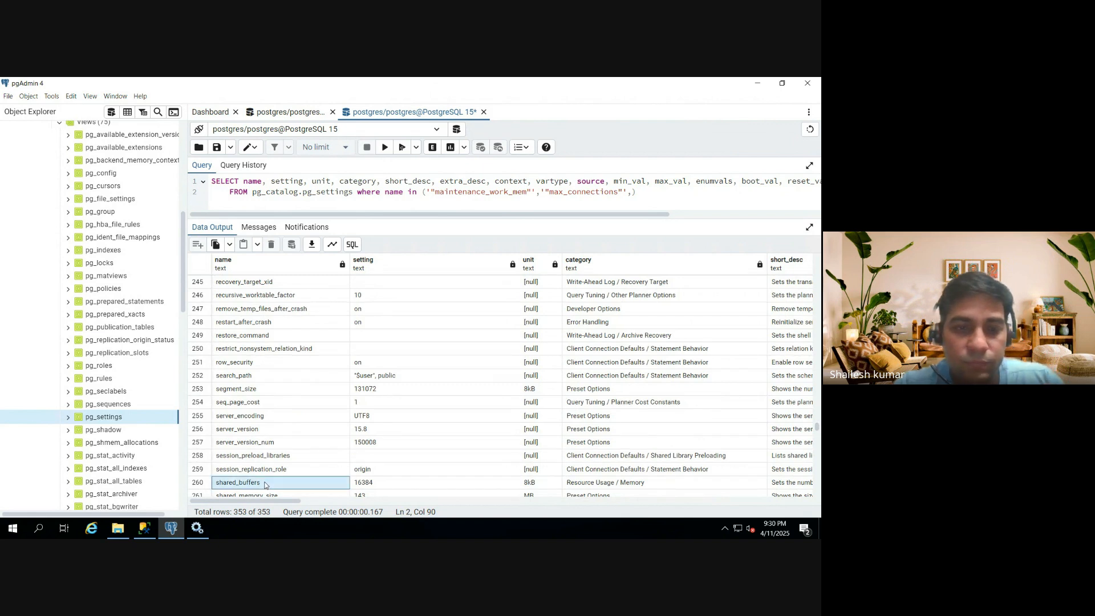
left_click(631, 192)
type("''")
key("Left")
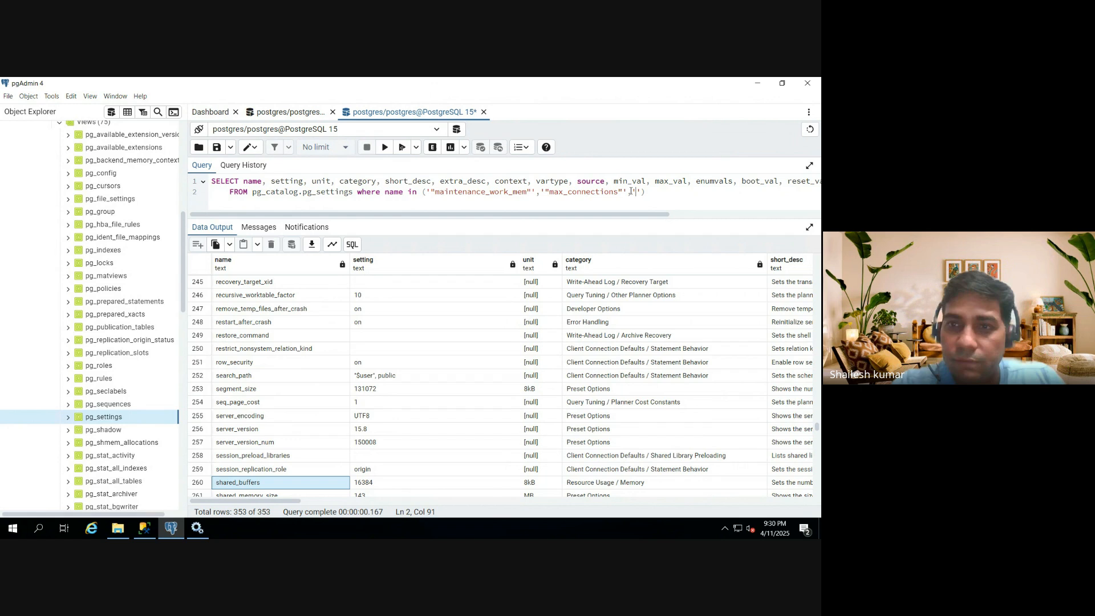
type("\"shared_buffers\"")
left_click(714, 191)
key("End")
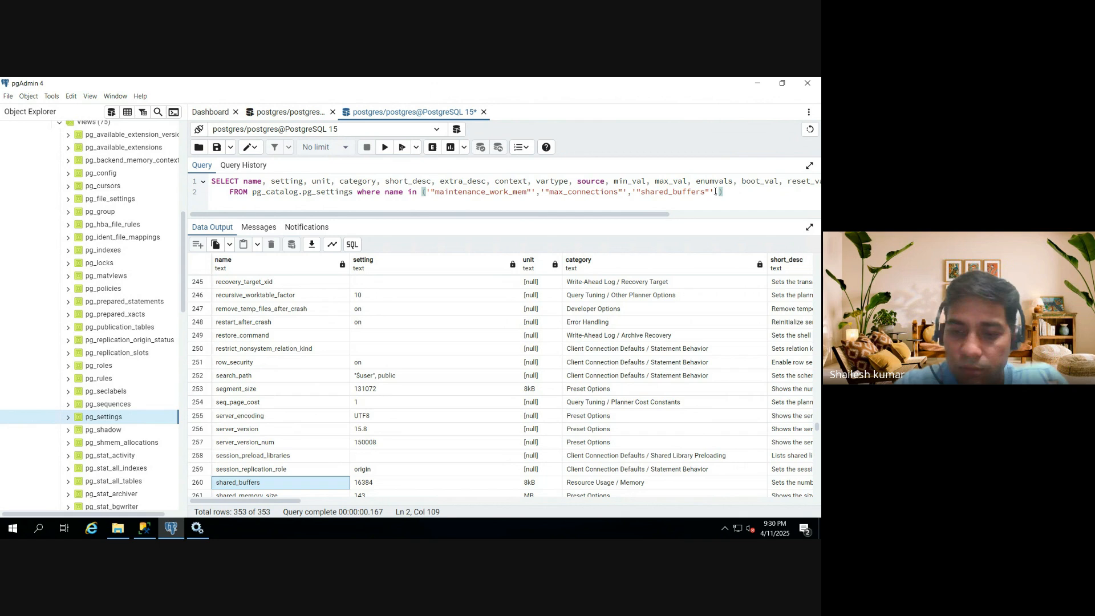
Step: Add a fourth, empty single-quoted entry to the in list and locate the temp_buffers setting name in the results
type("''")
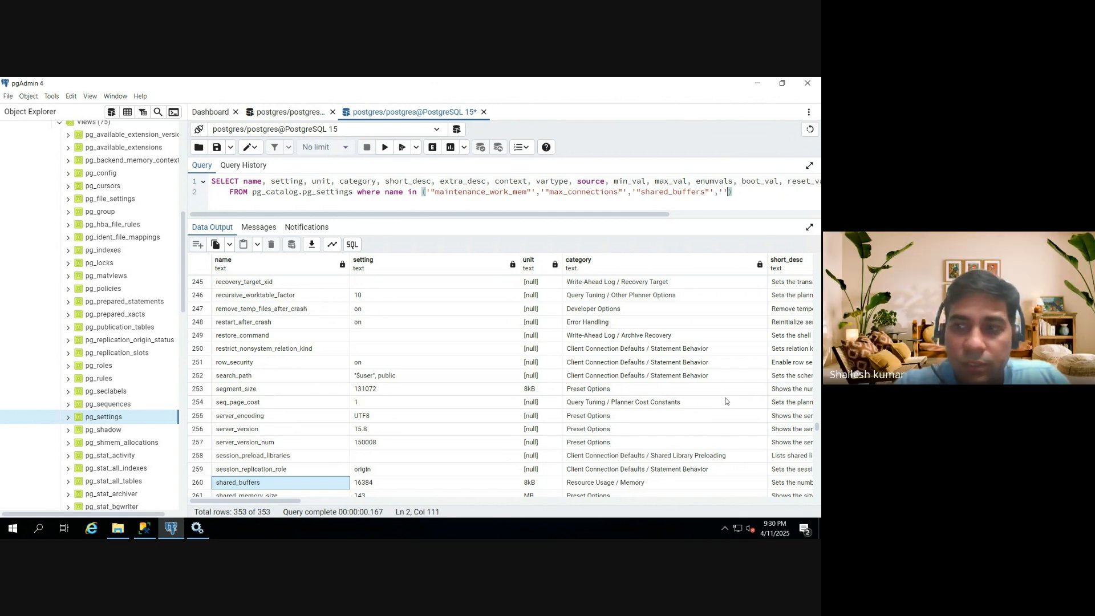
left_click(818, 430)
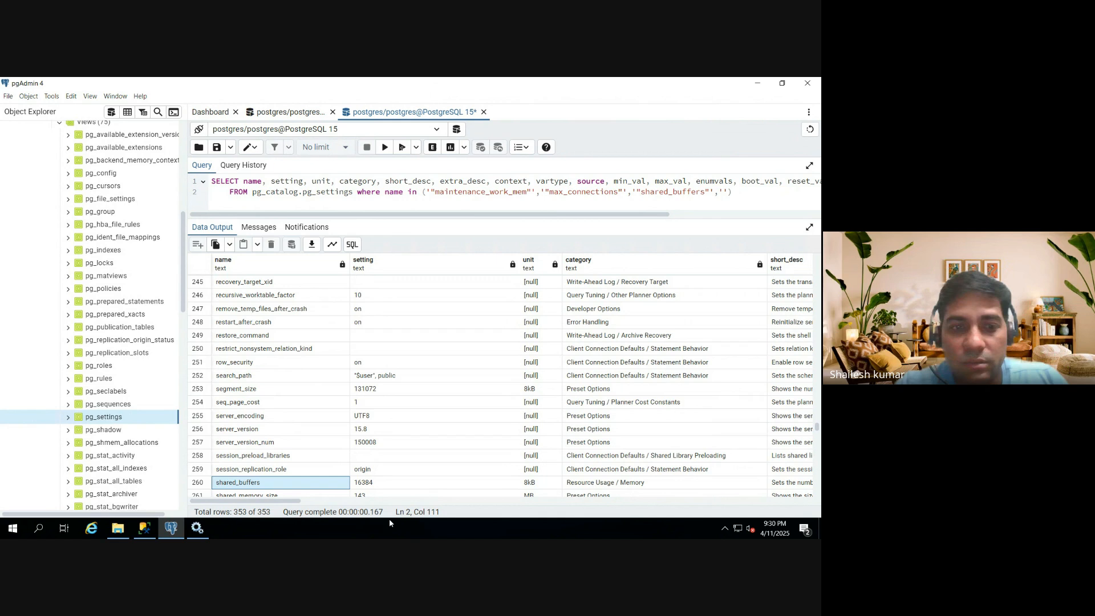
left_click(197, 482)
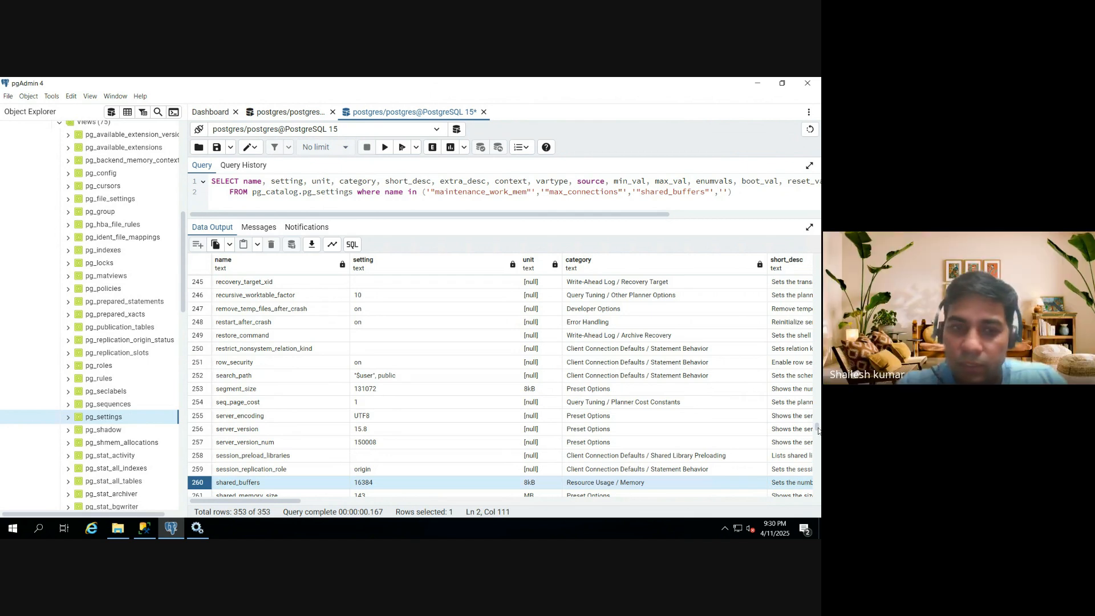
left_click_drag(818, 435, 818, 453)
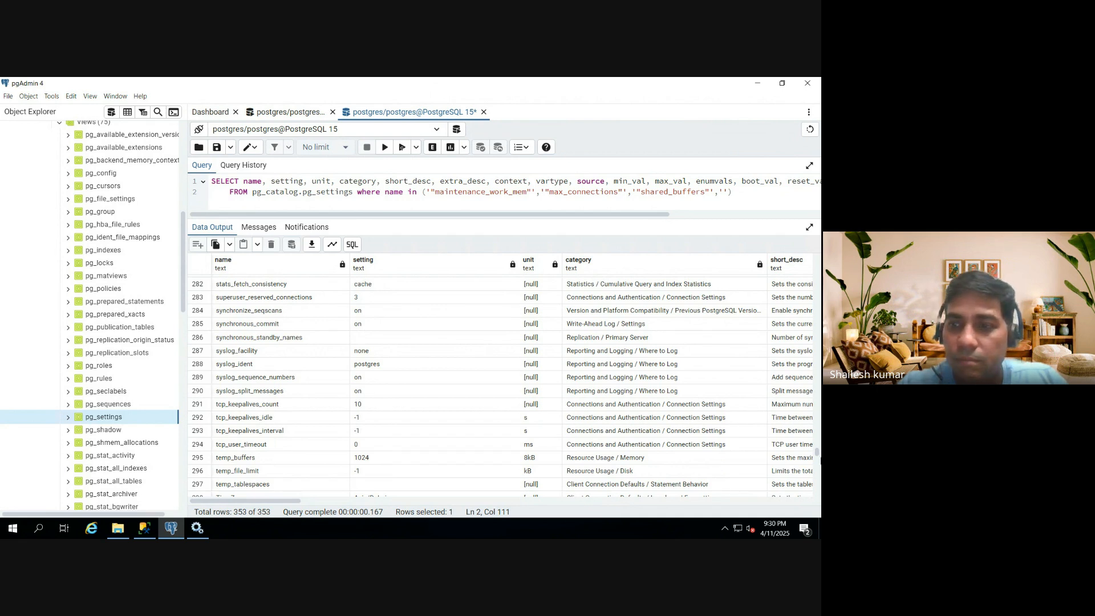
left_click_drag(818, 453, 818, 457)
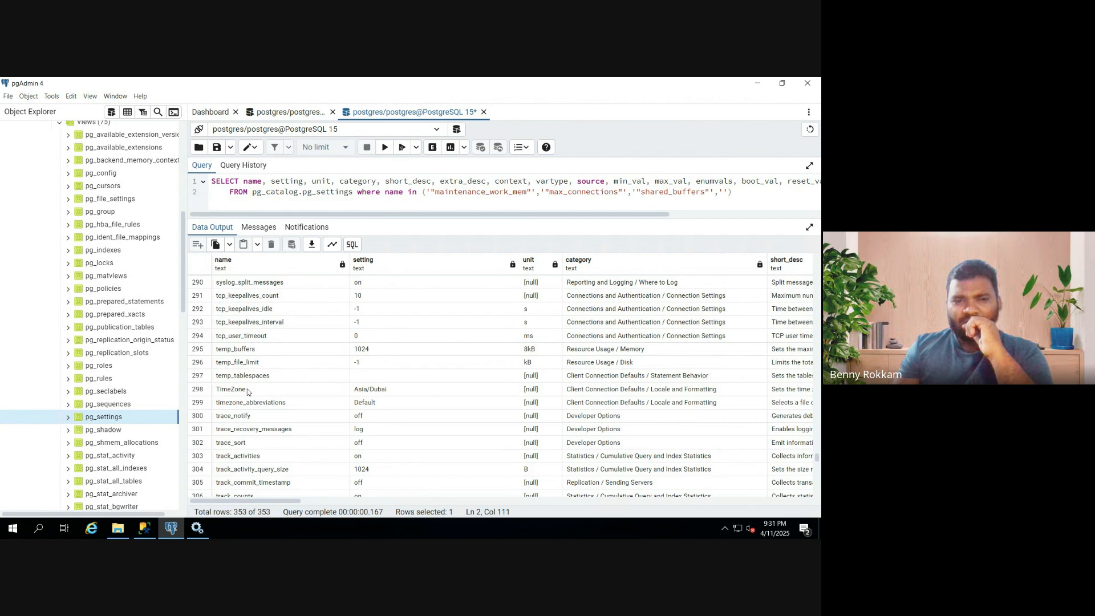
left_click(249, 351)
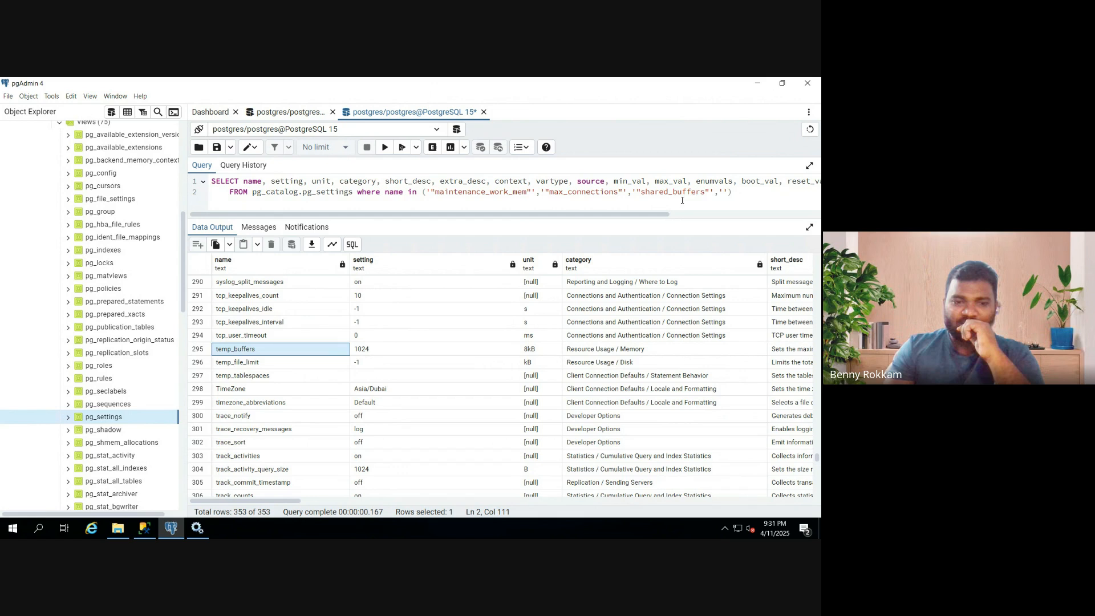
left_click(723, 192)
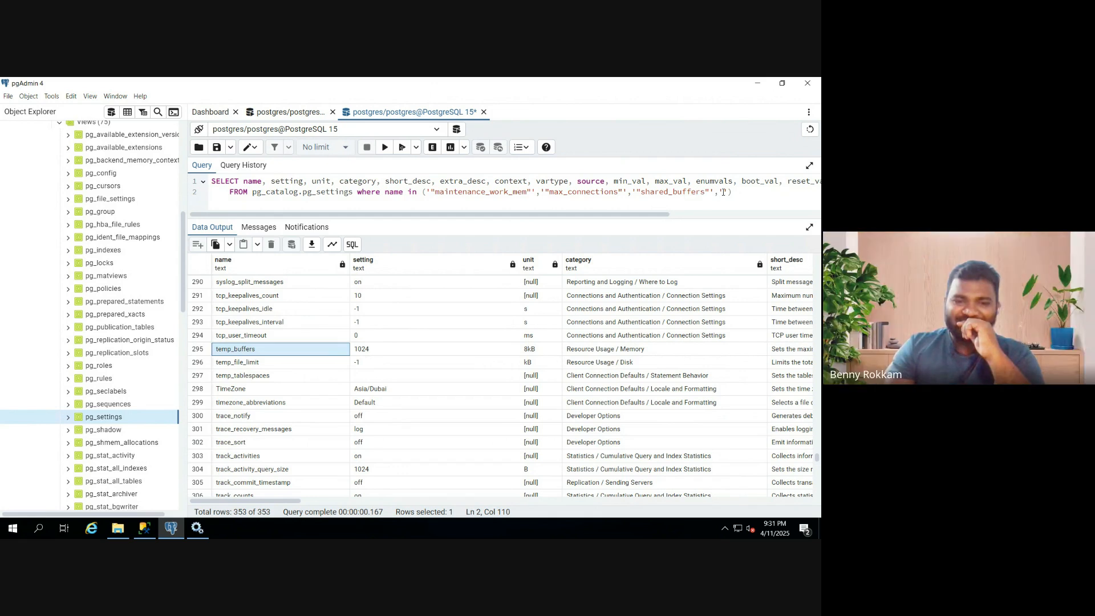
key("ctrl+v")
key("ctrl+z")
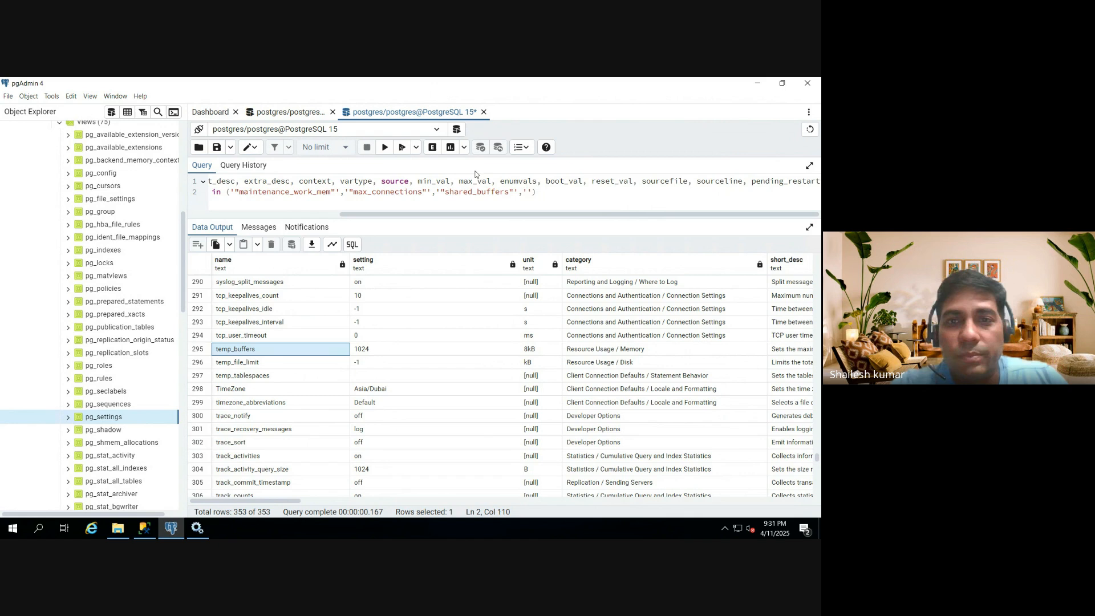
key("ctrl+v")
key("ctrl+z")
Step: Copy the temp_buffers name text from its result cell into the empty quotes of the in list
right_click(243, 351)
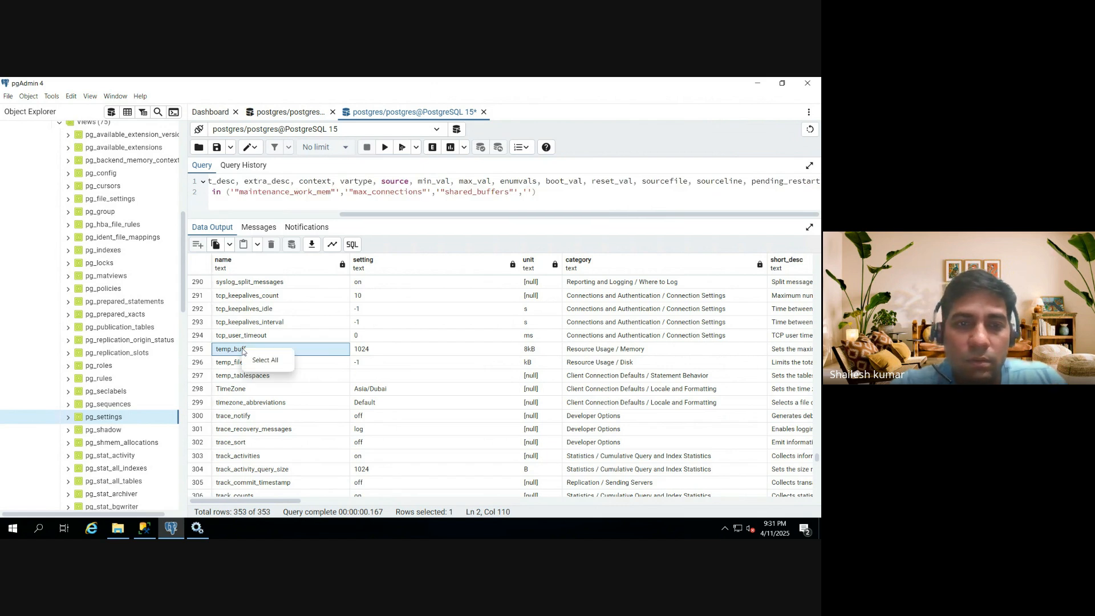
double_click(245, 349)
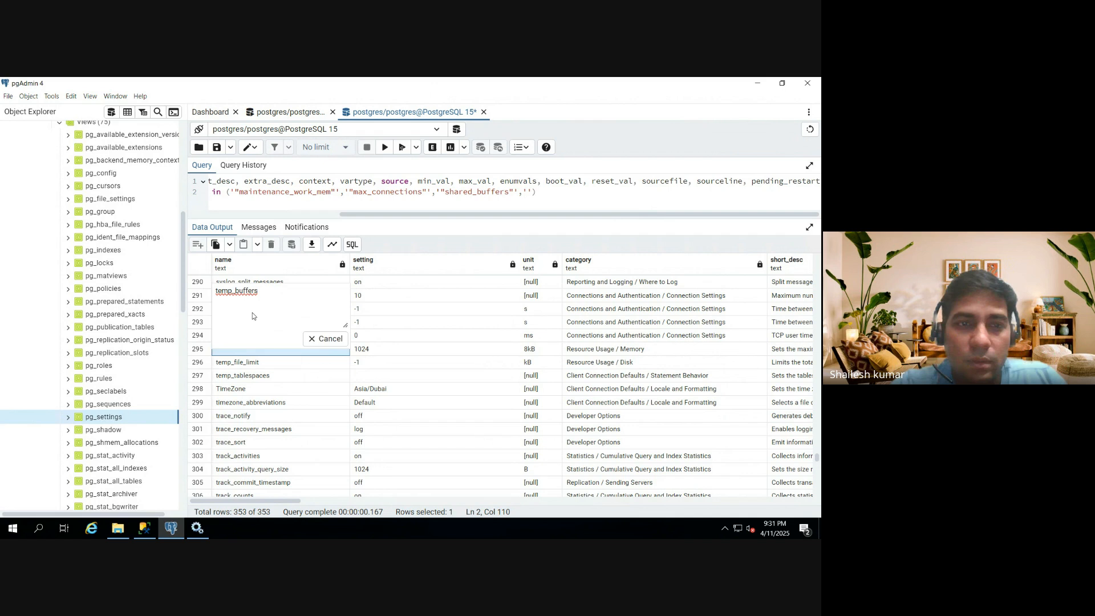
left_click_drag(263, 293, 200, 294)
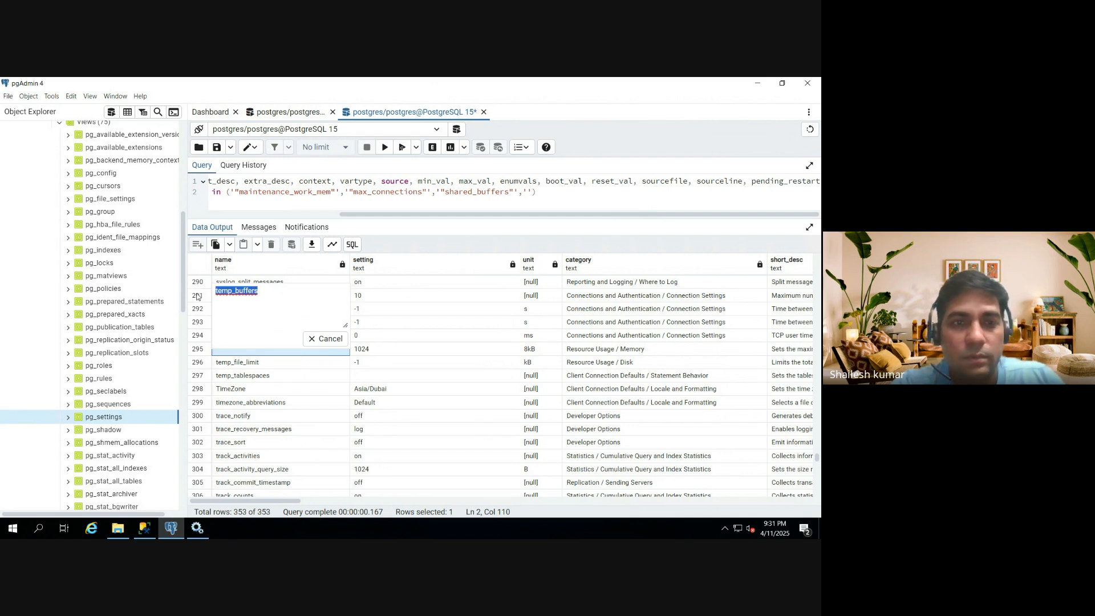
key("ctrl+x")
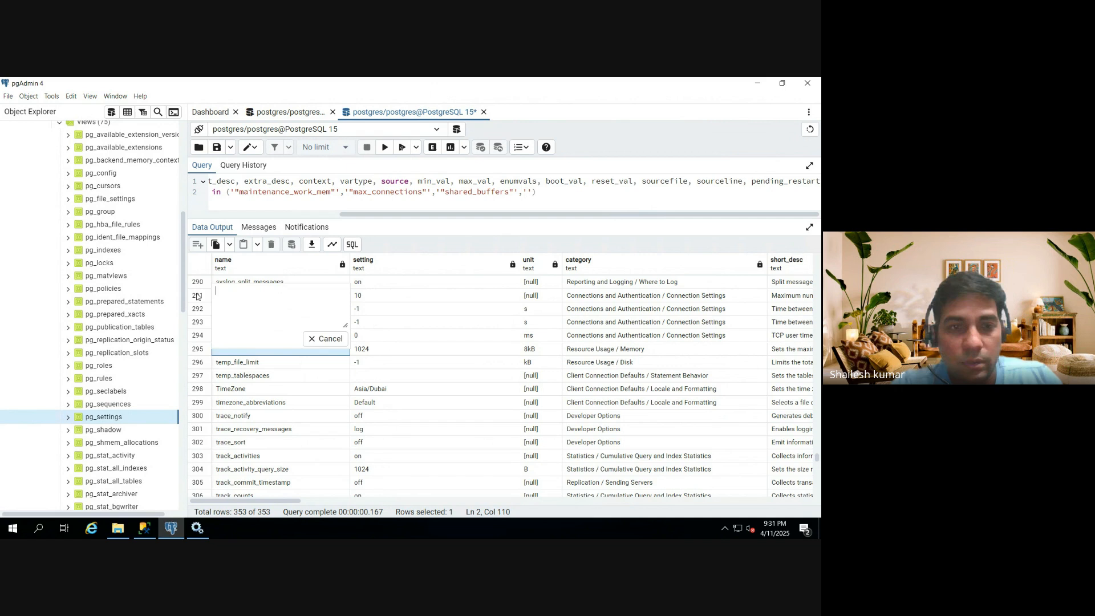
key("ctrl+z")
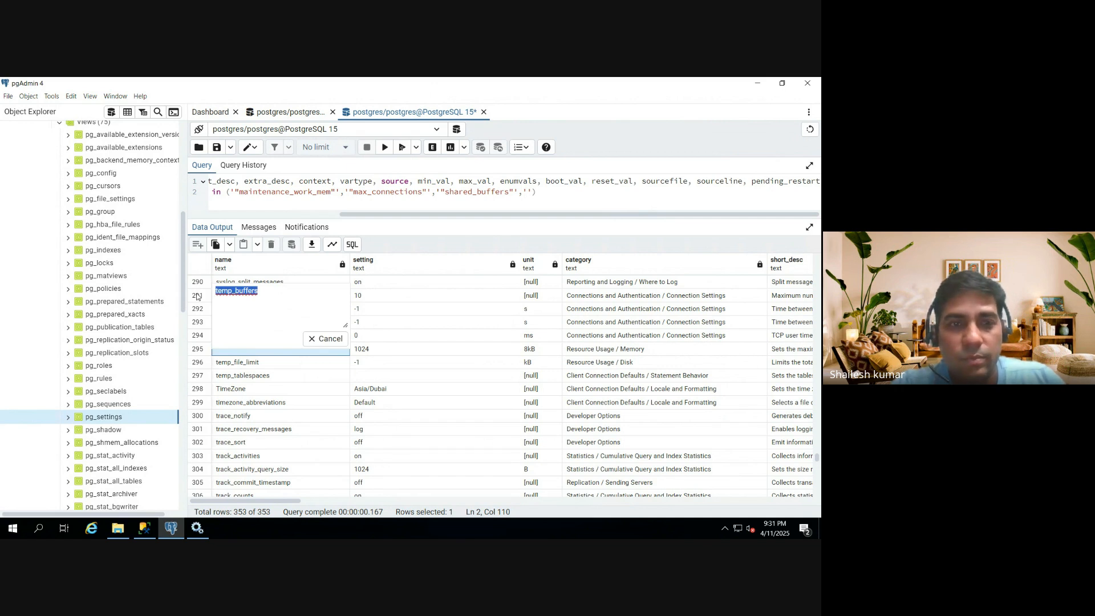
left_click(328, 339)
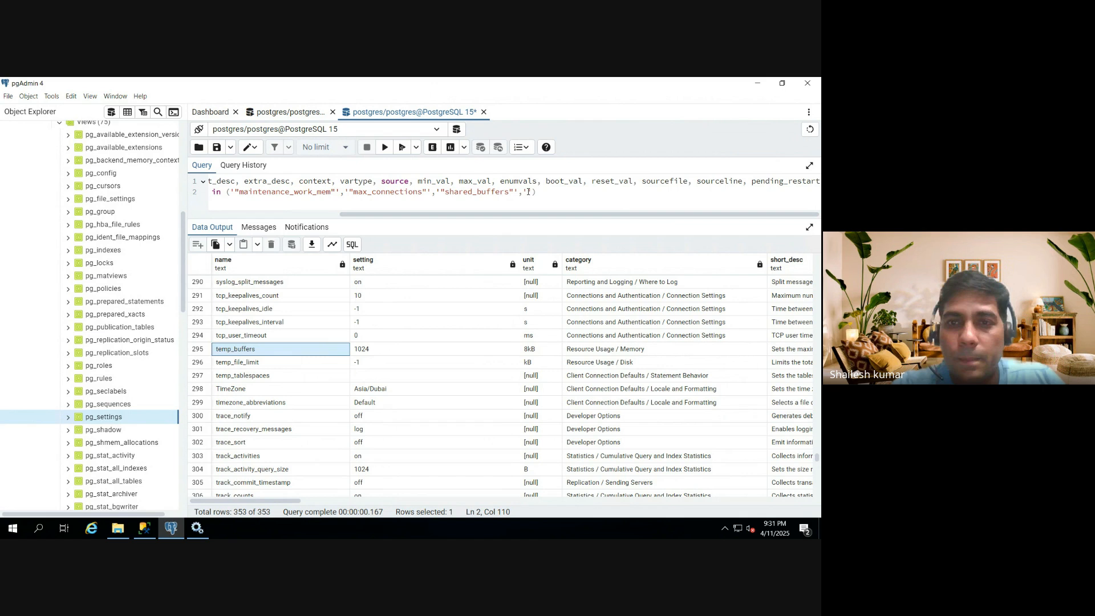
key("ctrl+v")
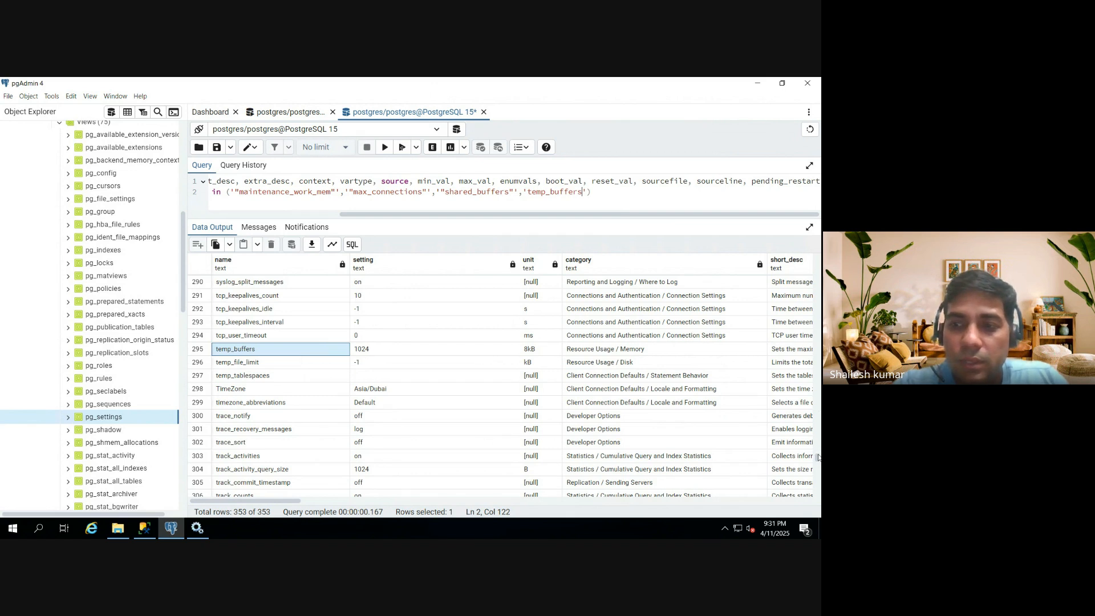
Step: Add the work_mem setting name from the results as a fifth single-quoted entry in the in list
left_click_drag(817, 458, 820, 501)
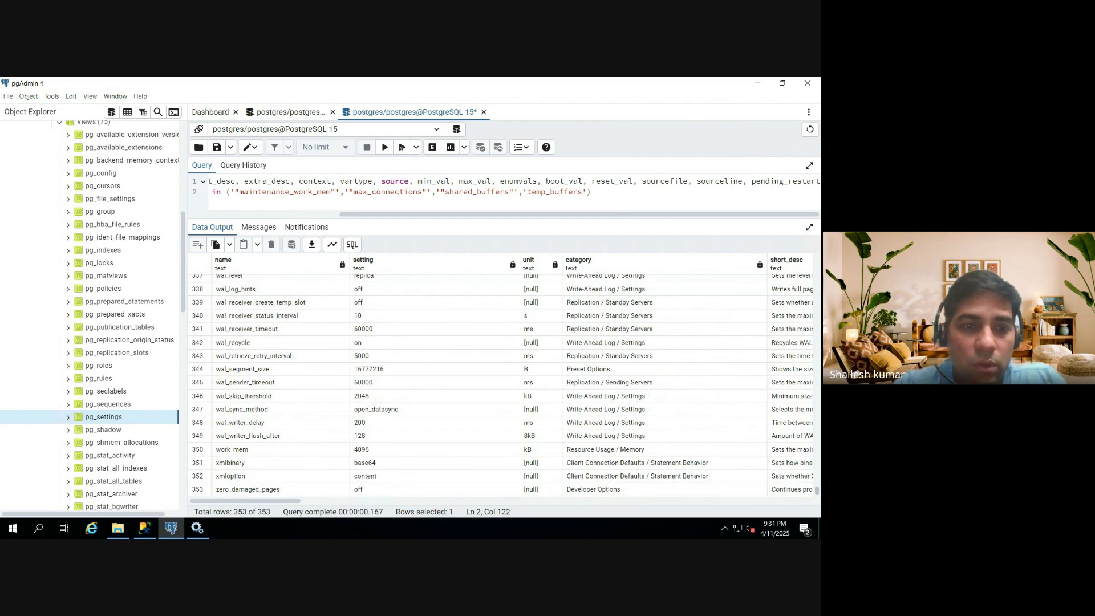
left_click(246, 455)
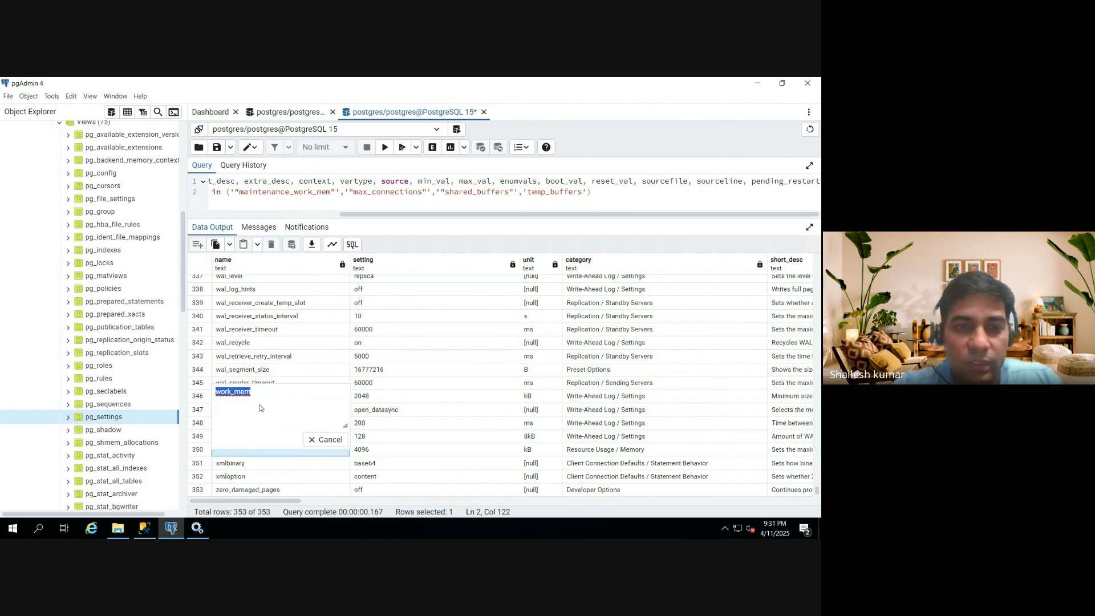
left_click(323, 440)
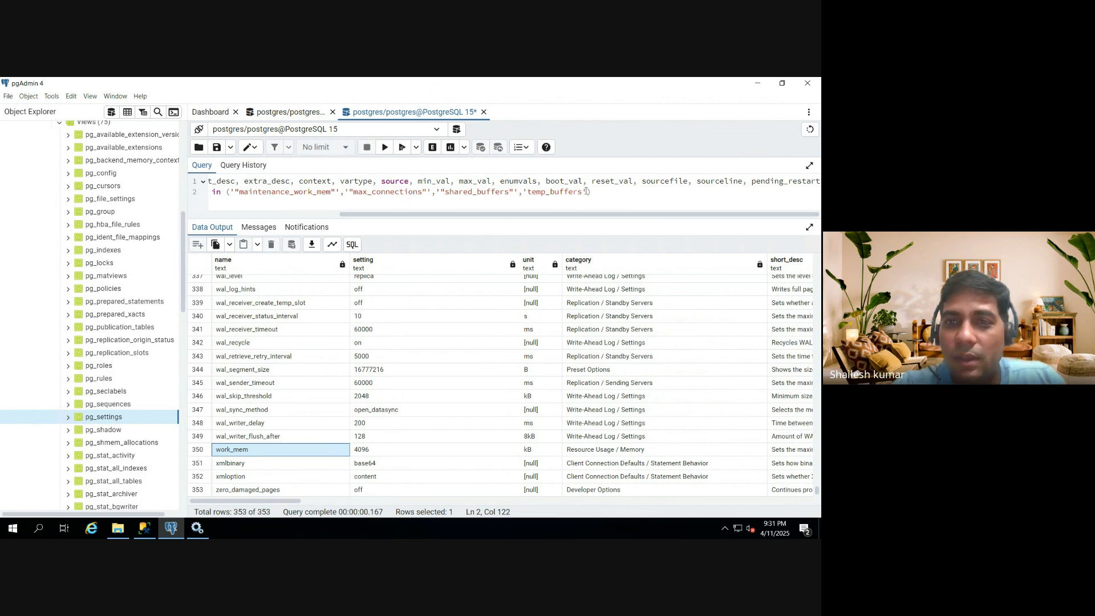
left_click(586, 191)
type(",''")
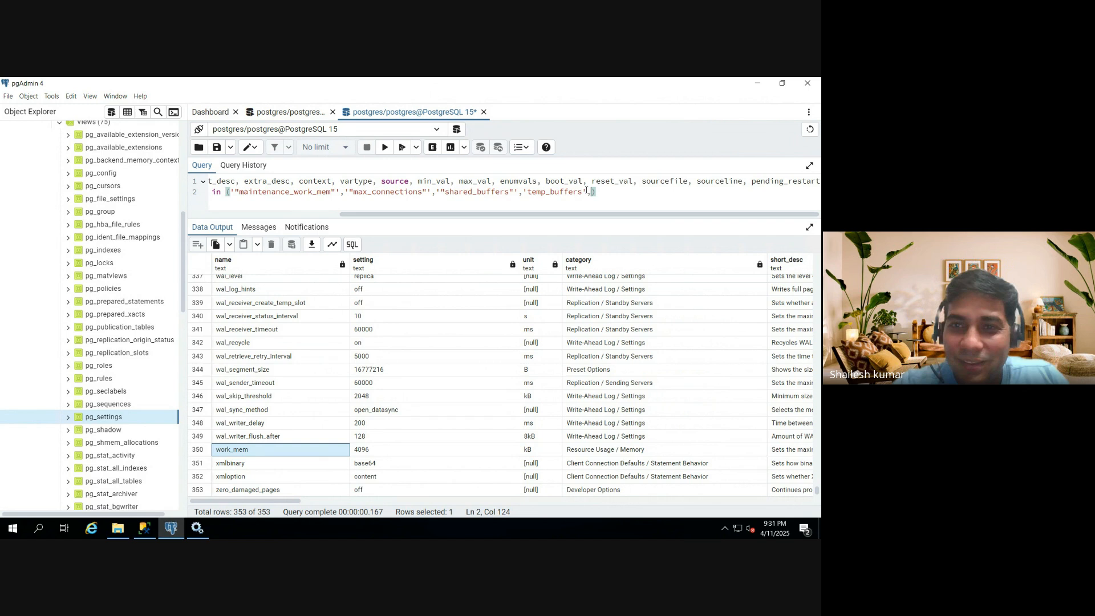
key("BackSpace")
key("BackSpace")
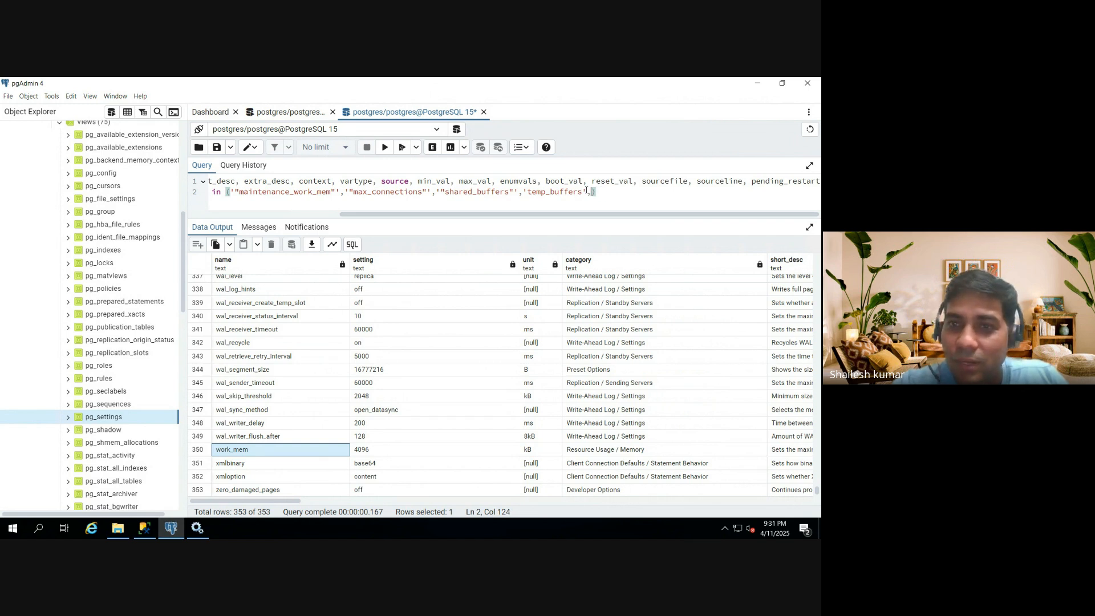
type("''")
key("Left")
type("work_mem")
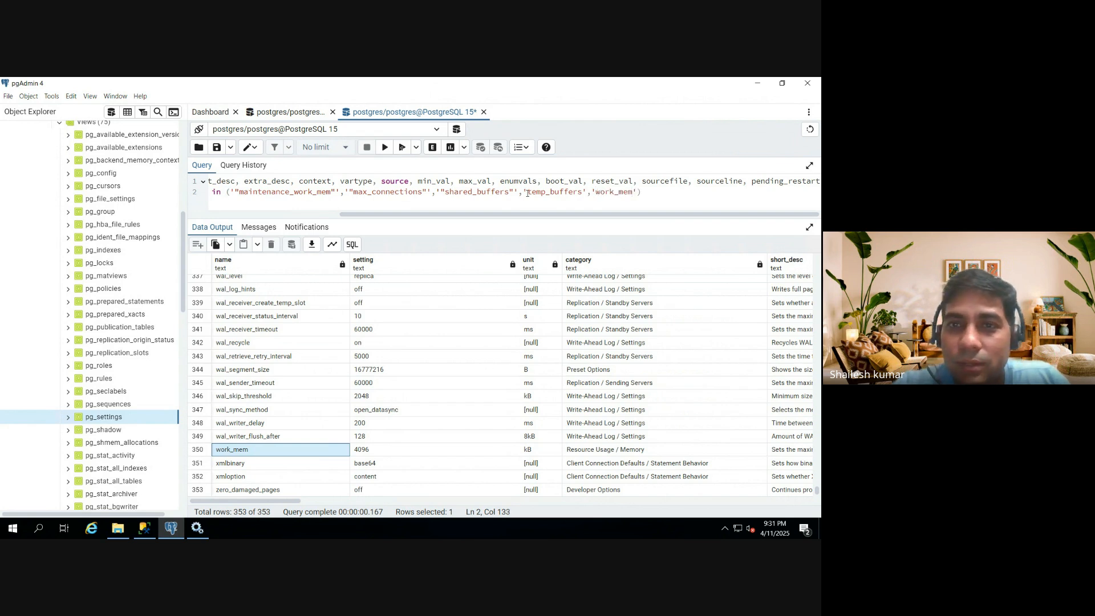
Step: Remove the extra double quotes around shared_buffers, max_connections and maintenance_work_mem in the in list, keeping the single quotes
key("BackSpace")
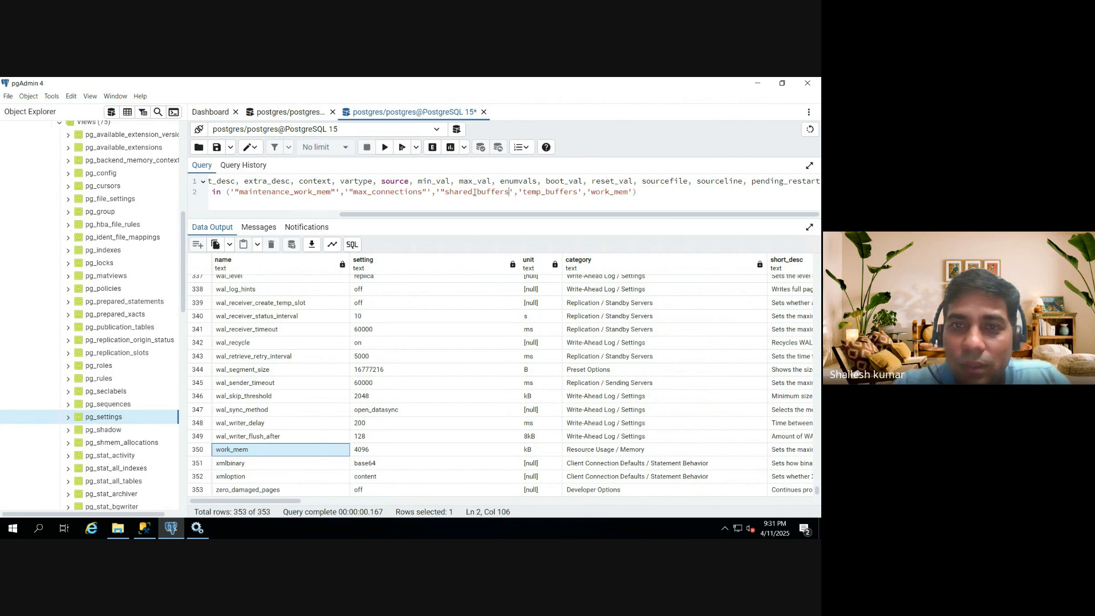
left_click(446, 192)
key("BackSpace")
left_click(427, 192)
key("BackSpace")
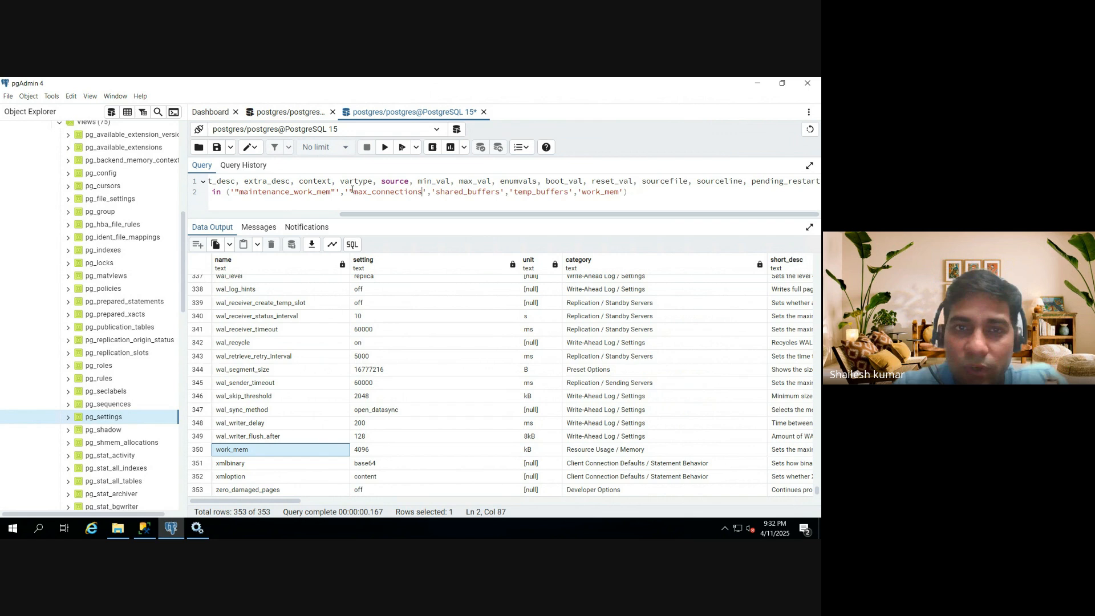
left_click(354, 192)
key("BackSpace")
left_click(335, 192)
key("BackSpace")
key("BackSpace")
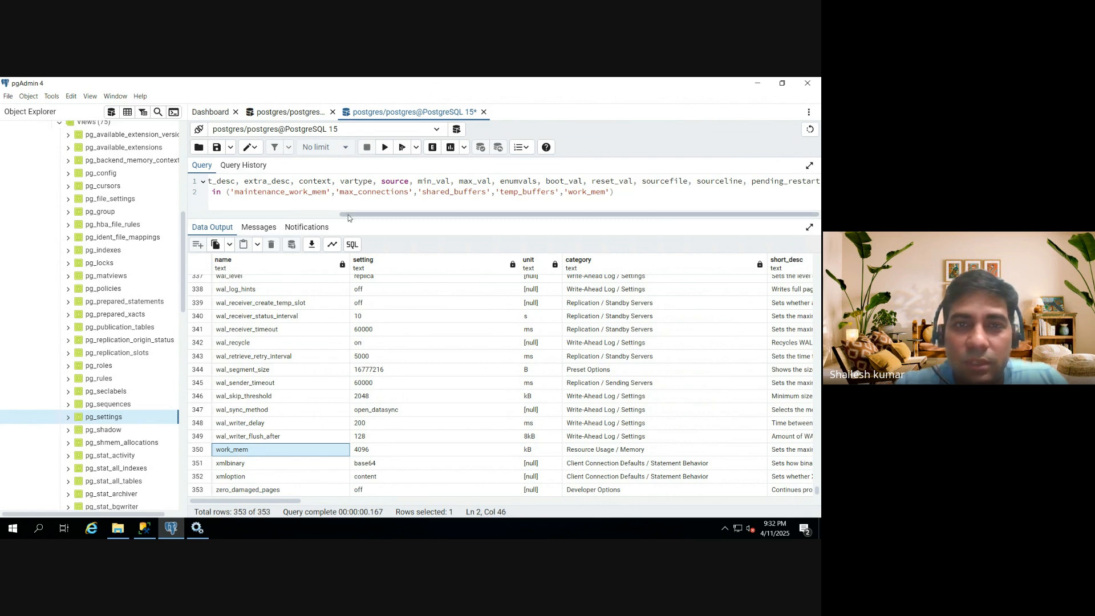
Step: Reduce the query's selected columns to name, setting, short_desc, min_val, max_val and pending_restart
left_click(297, 215)
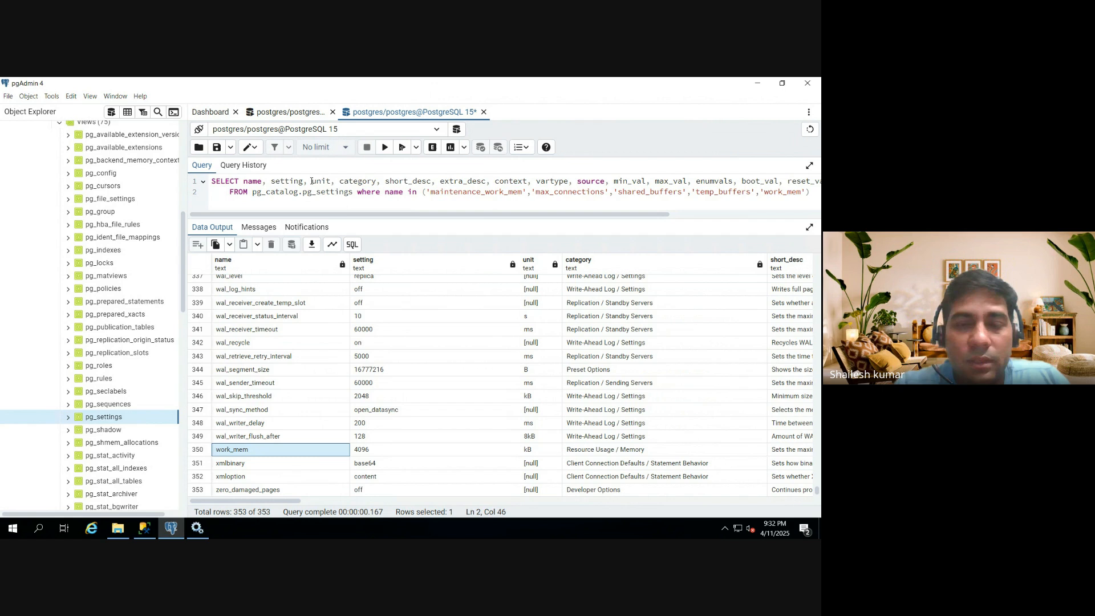
left_click_drag(311, 181, 383, 182)
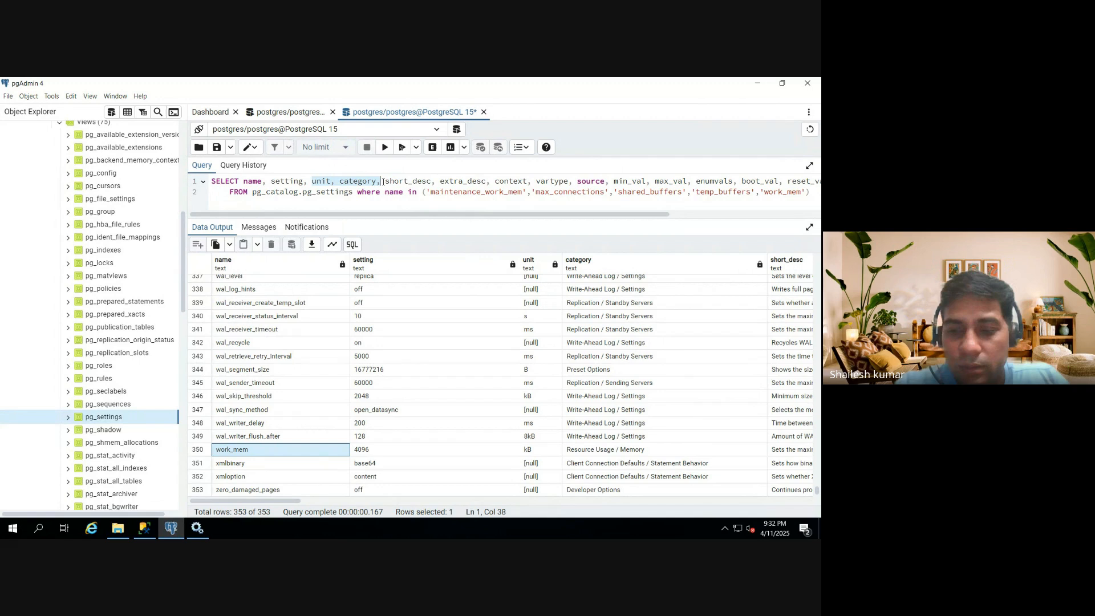
key("Delete")
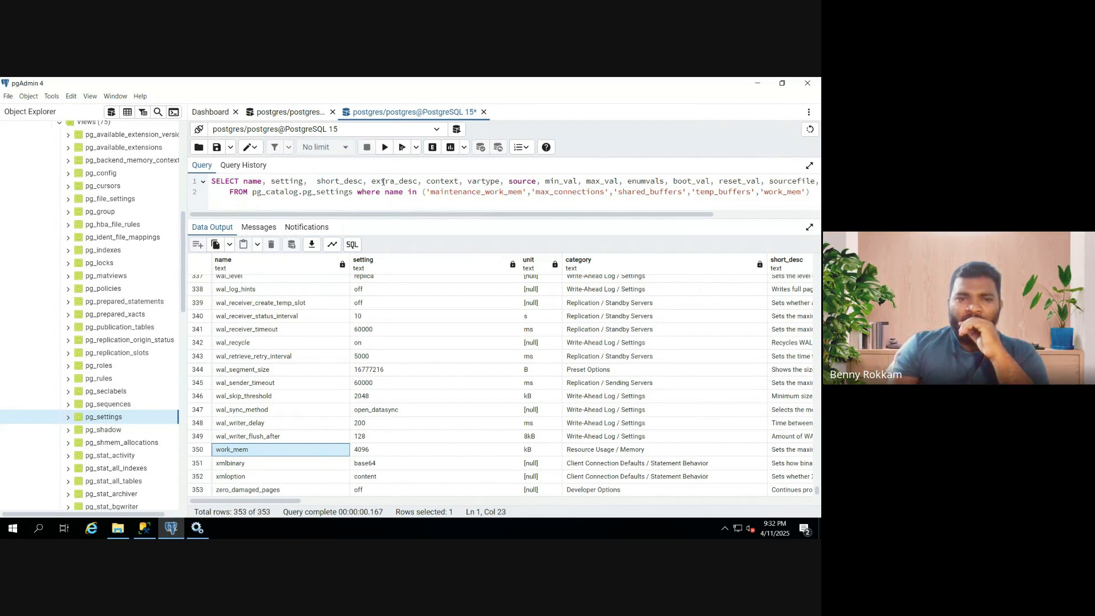
key("BackSpace")
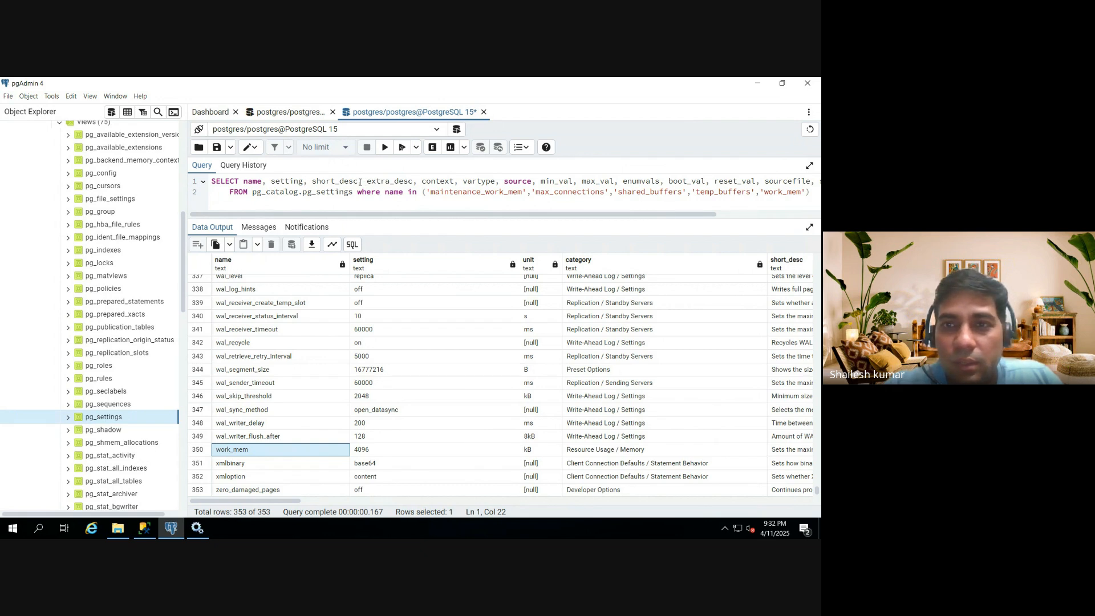
left_click_drag(359, 181, 532, 183)
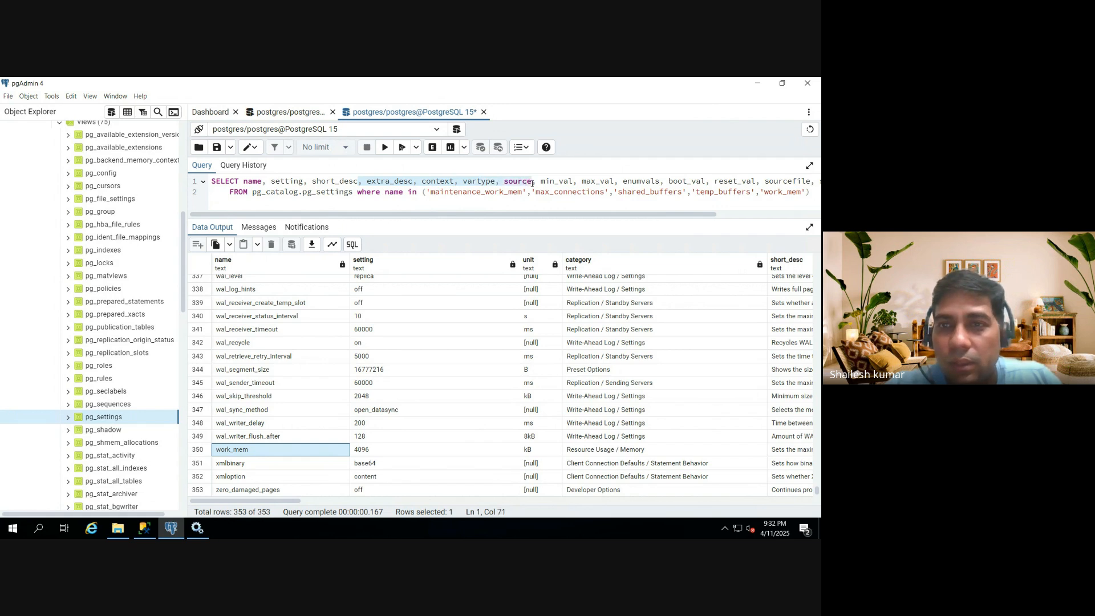
key("BackSpace")
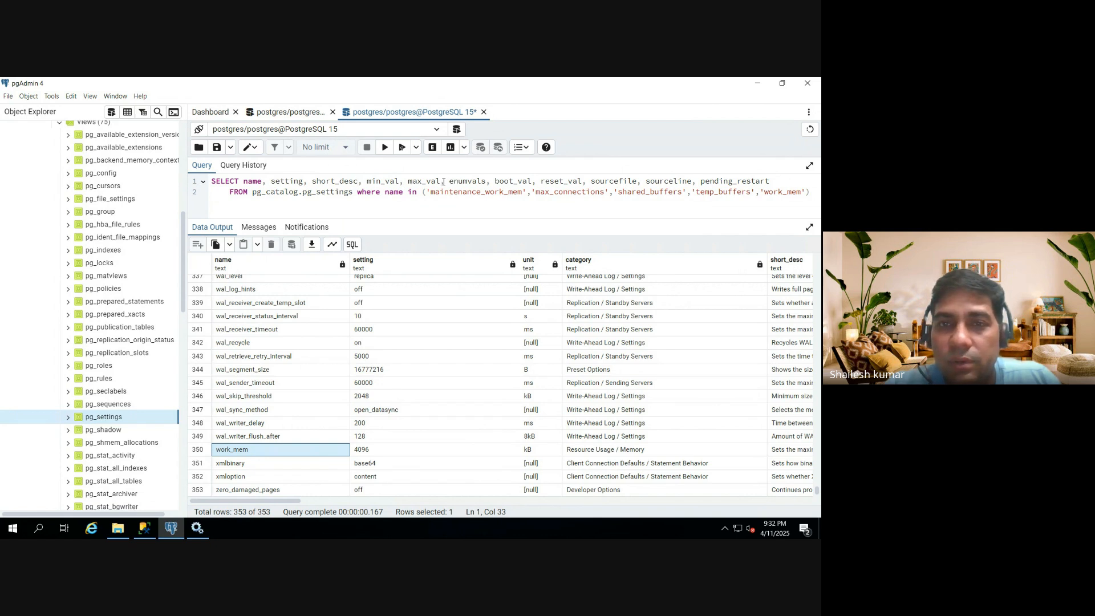
left_click_drag(479, 181, 696, 181)
key("Delete")
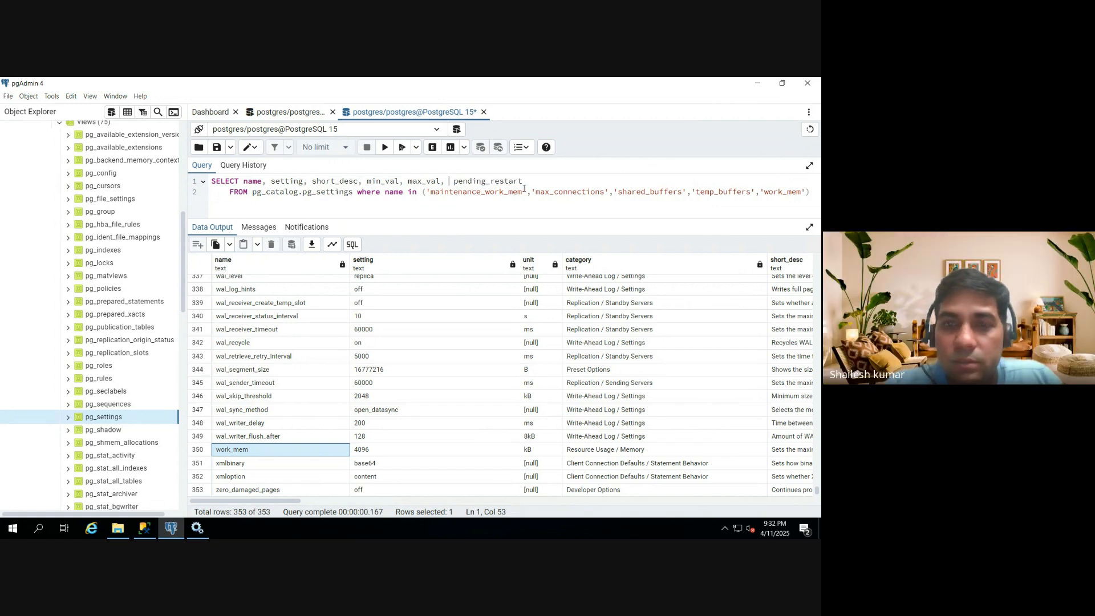
key("BackSpace")
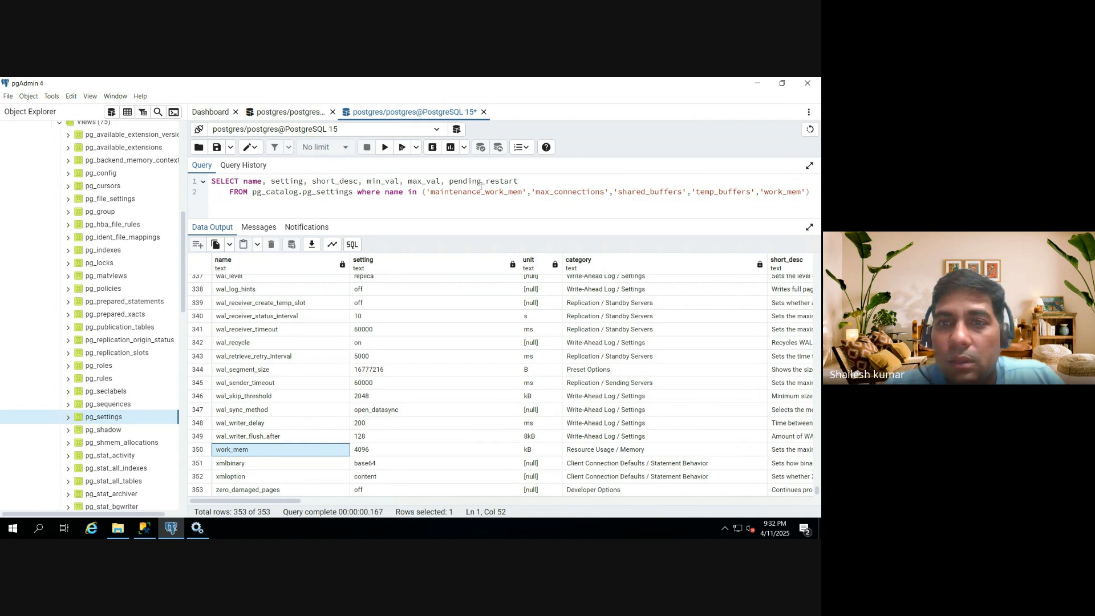
Step: Run the filtered pg_settings query and narrow the object tree to give the query and results more width
double_click(411, 192)
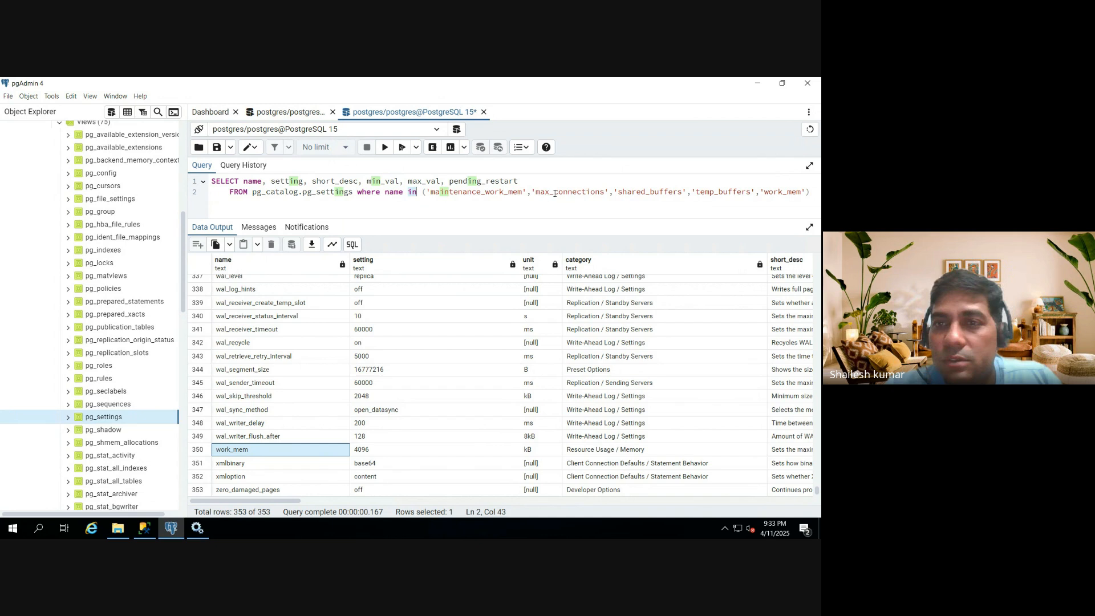
left_click(273, 208)
left_click(385, 149)
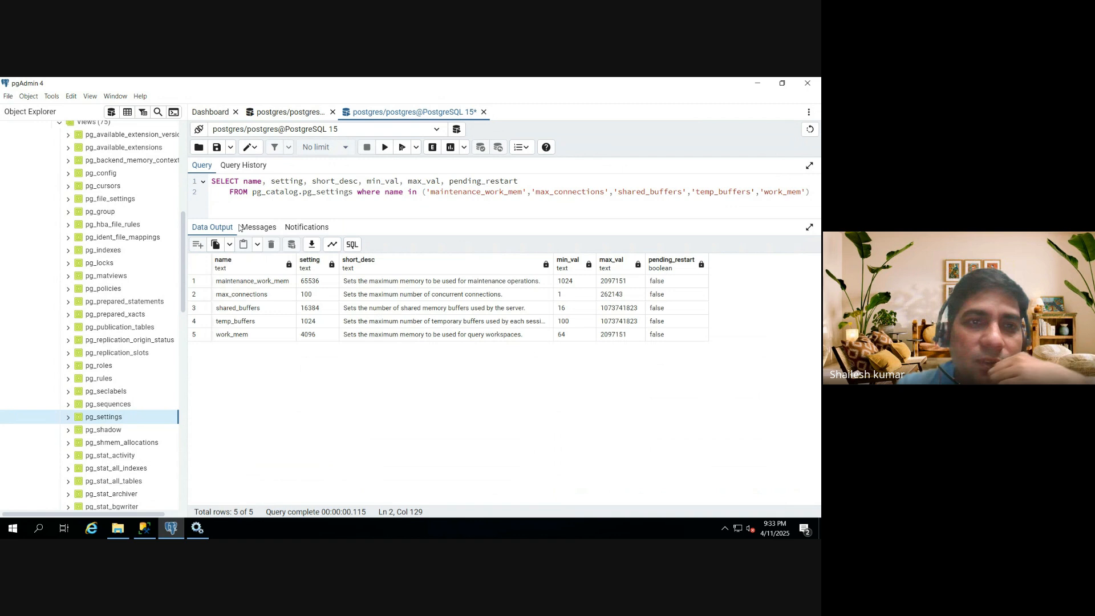
left_click_drag(187, 198, 154, 220)
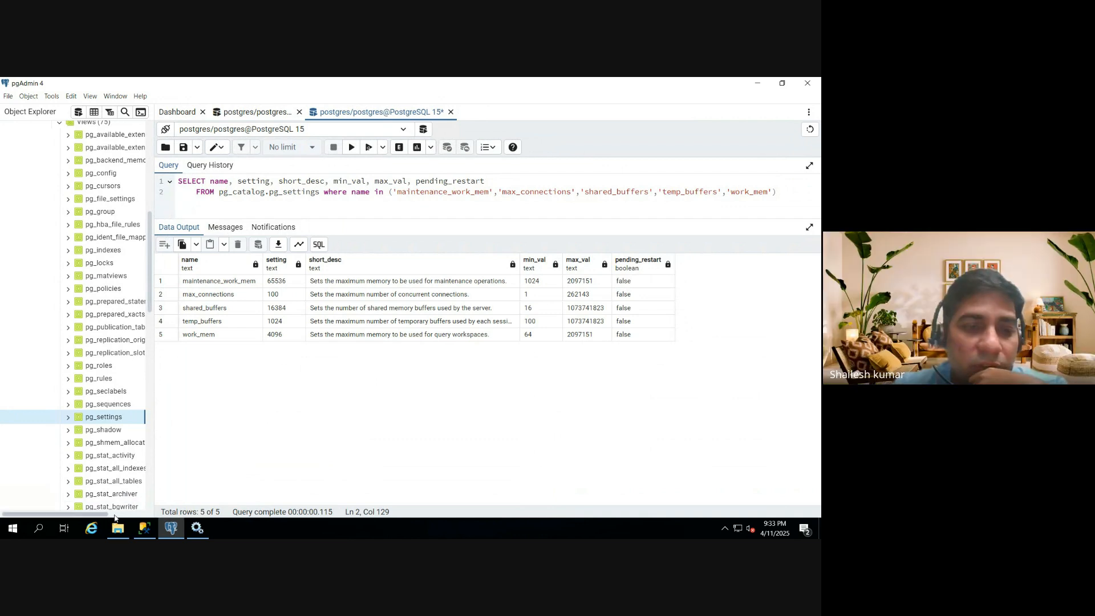
Step: Widen the short_desc column of the results until its descriptions fit, and slightly widen the max_val column
left_click(123, 515)
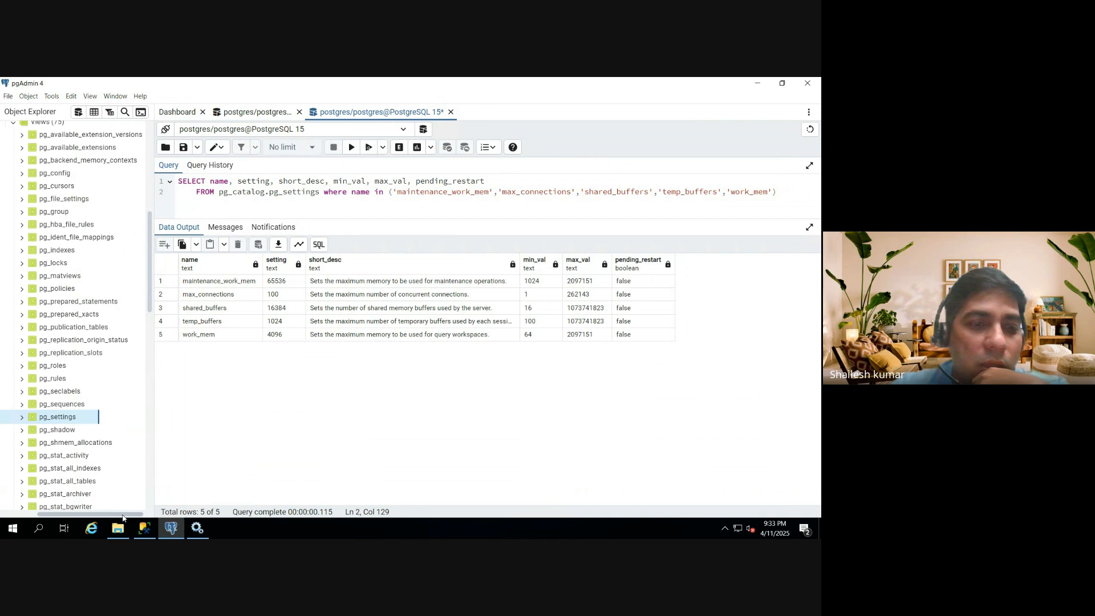
right_click(118, 517)
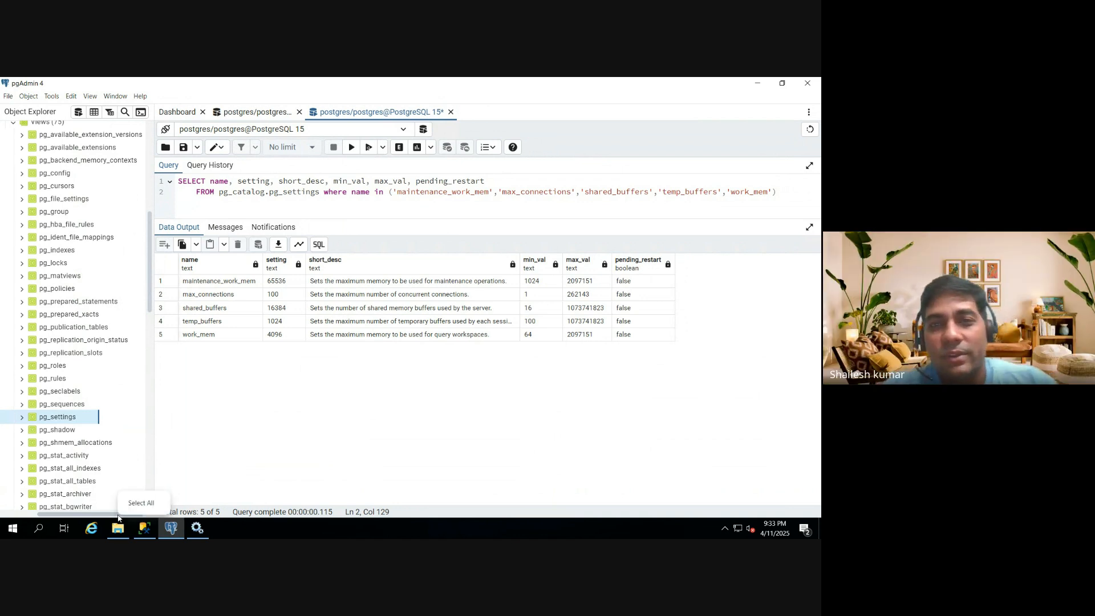
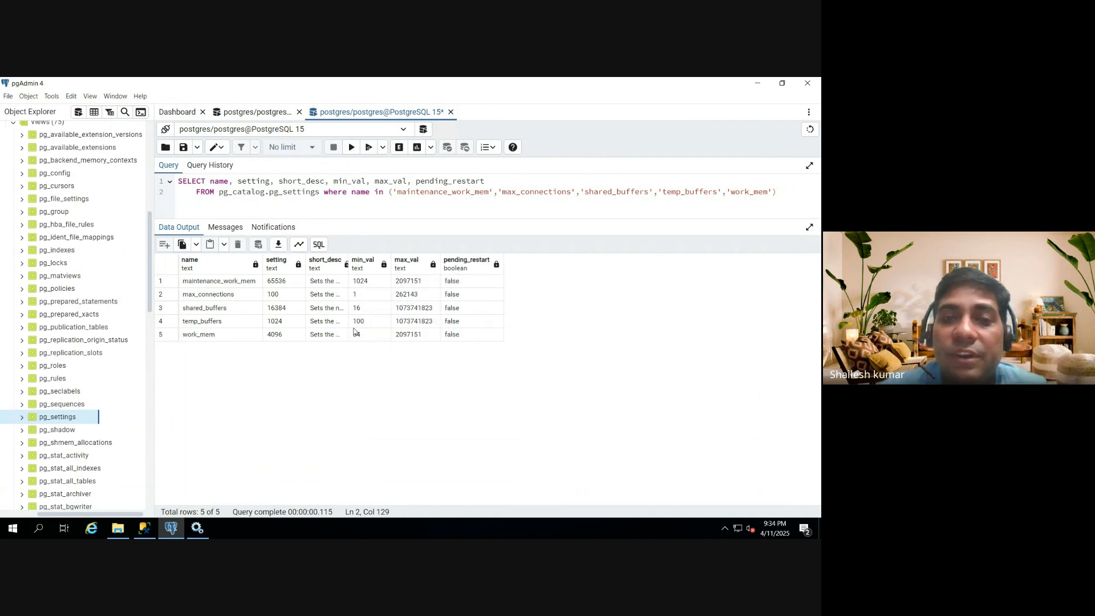
left_click(351, 260)
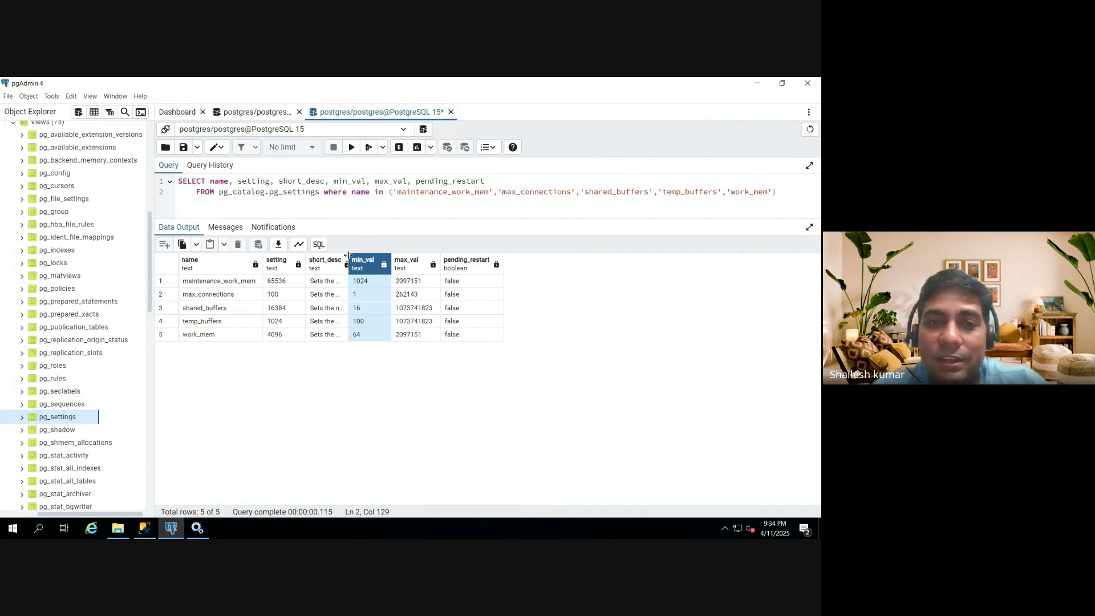
left_click_drag(347, 255, 467, 255)
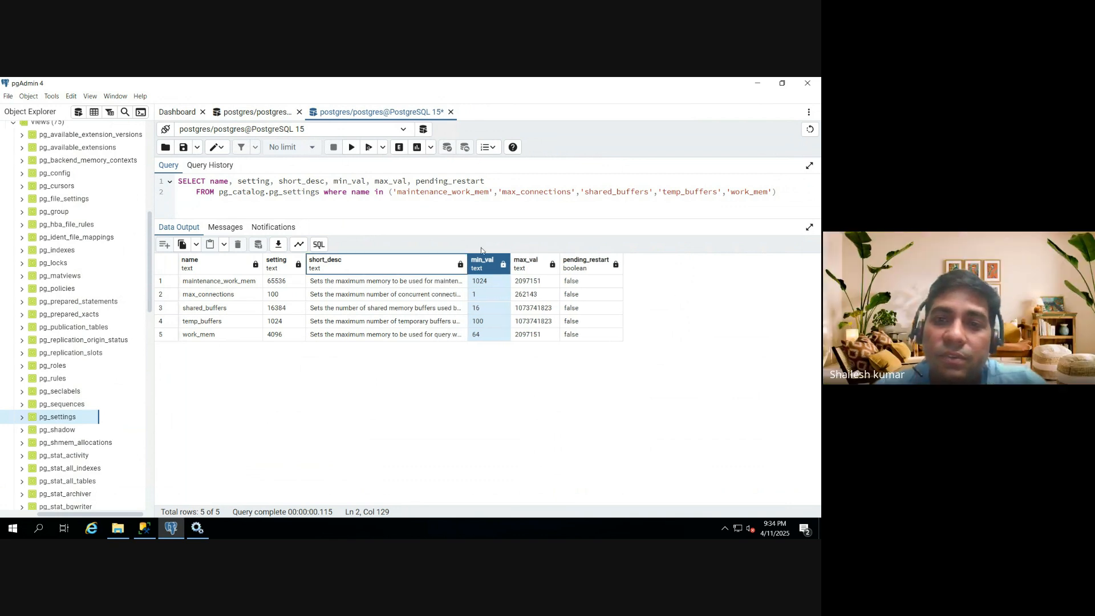
left_click_drag(467, 257, 549, 265)
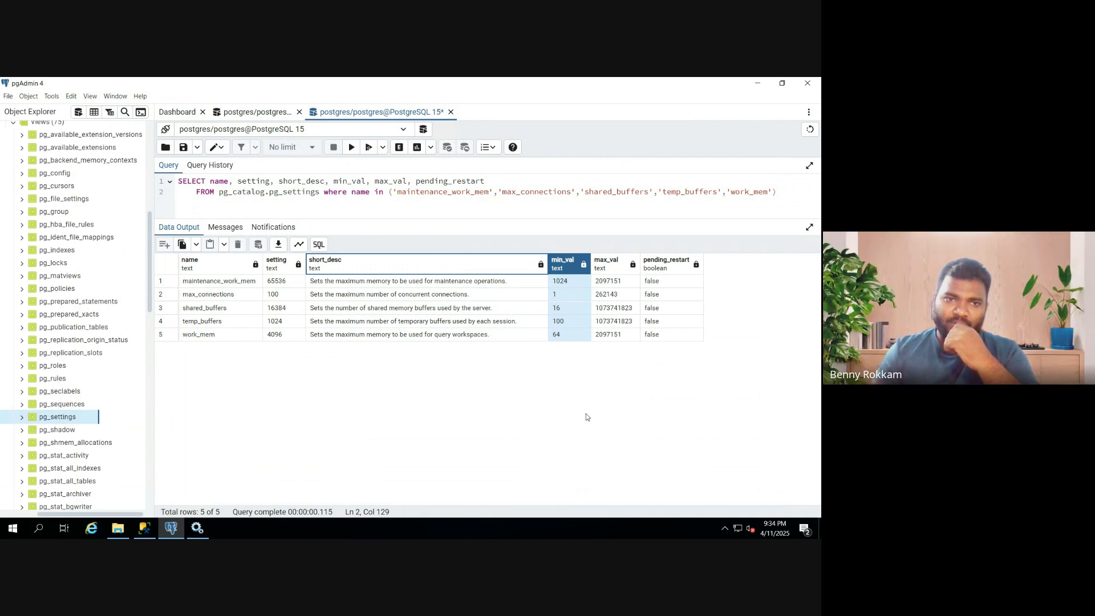
left_click_drag(643, 258, 654, 258)
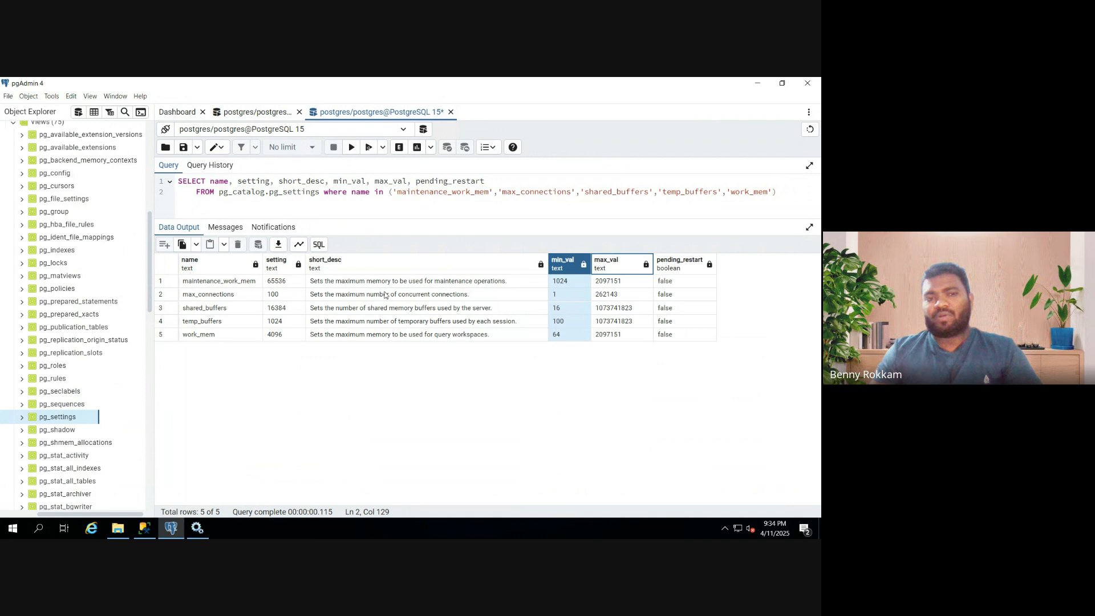
Step: Review the max_connections, shared_buffers, temp_buffers and work_mem rows in the results, opening the work_mem setting's full cell value
left_click(280, 296)
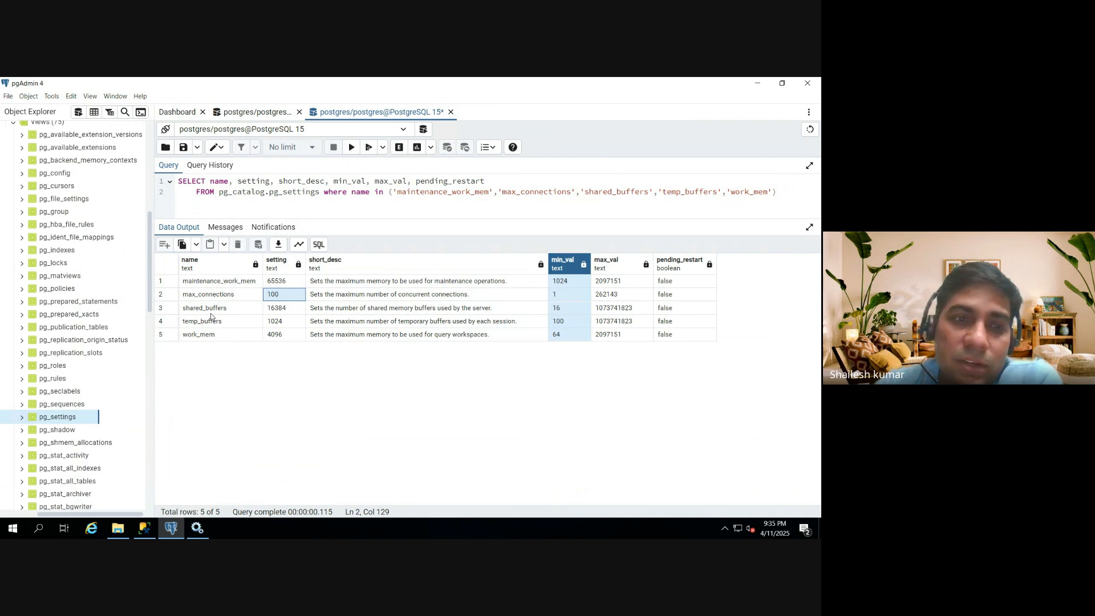
left_click(194, 313)
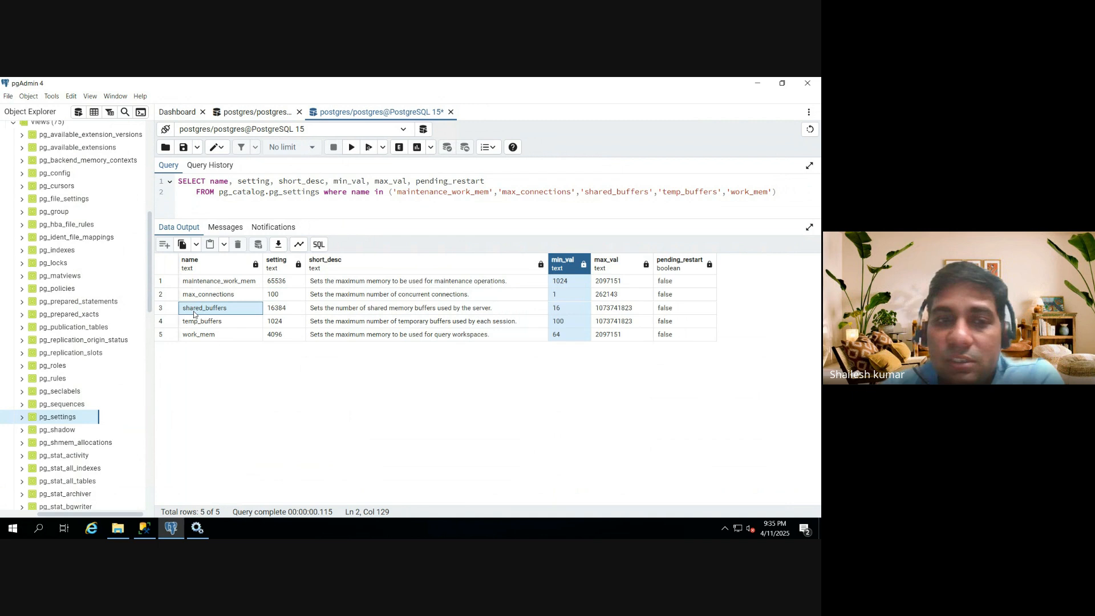
left_click(205, 325)
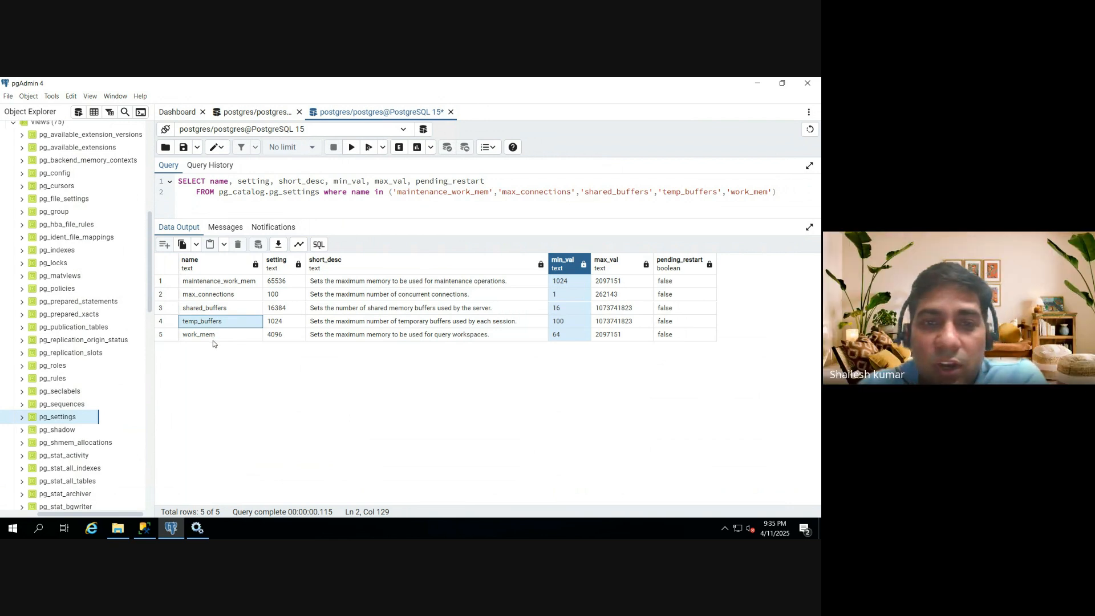
left_click(214, 337)
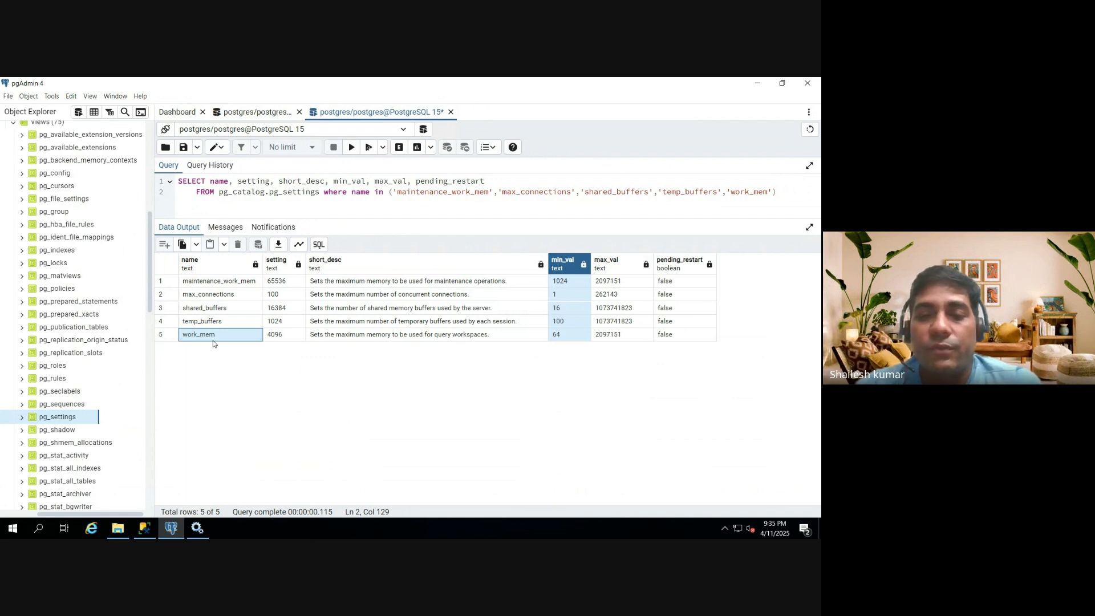
left_click(288, 339)
double_click(288, 339)
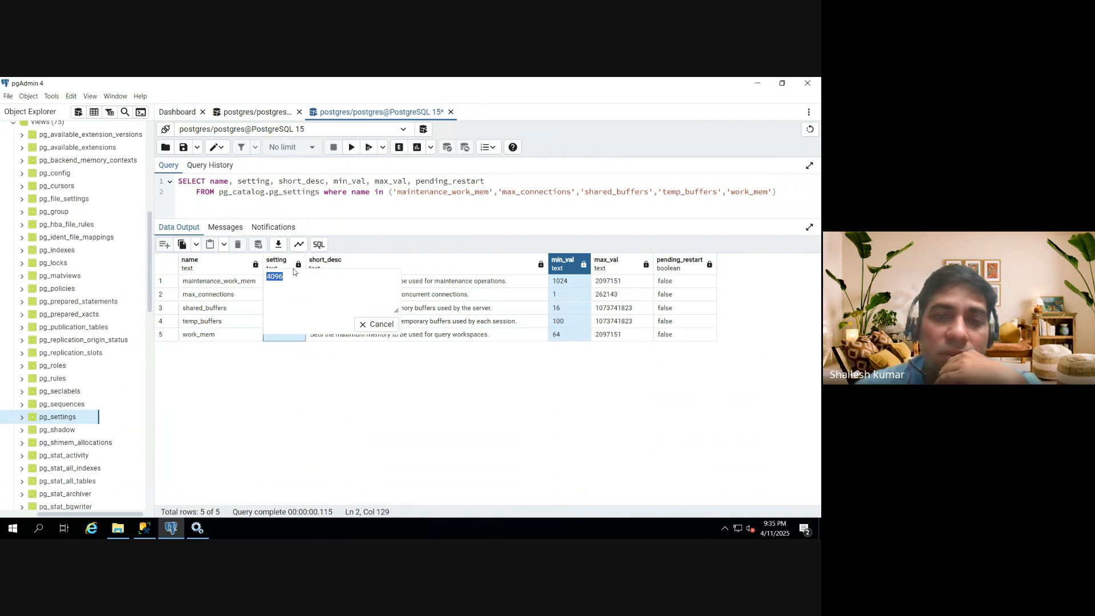
left_click(365, 325)
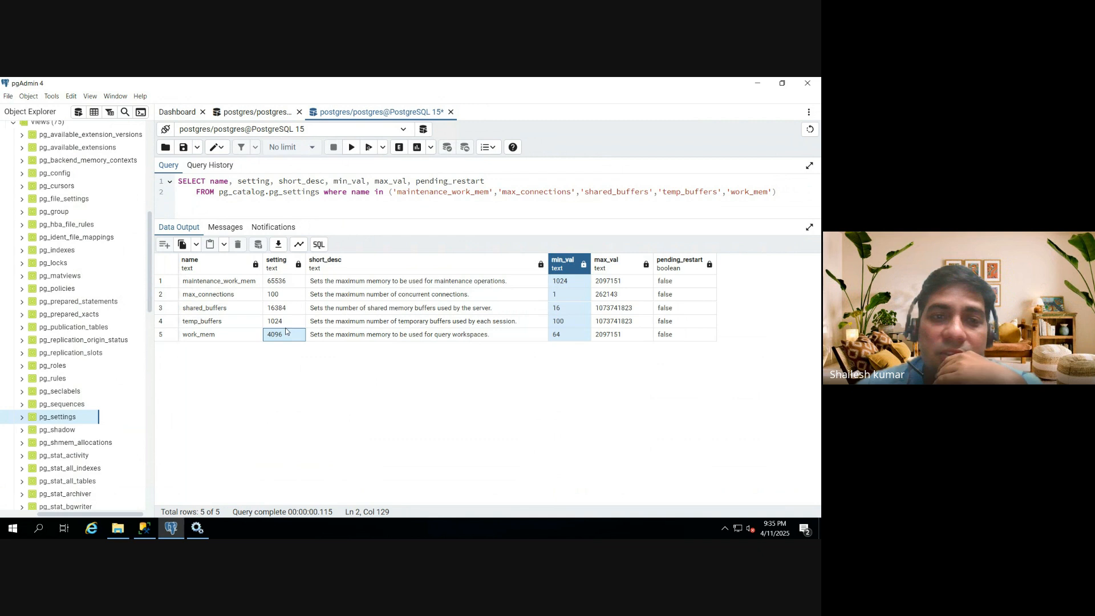
Step: Give the setting column in the SELECT list the alias Value_in_KB
left_click(272, 181)
type("setting")
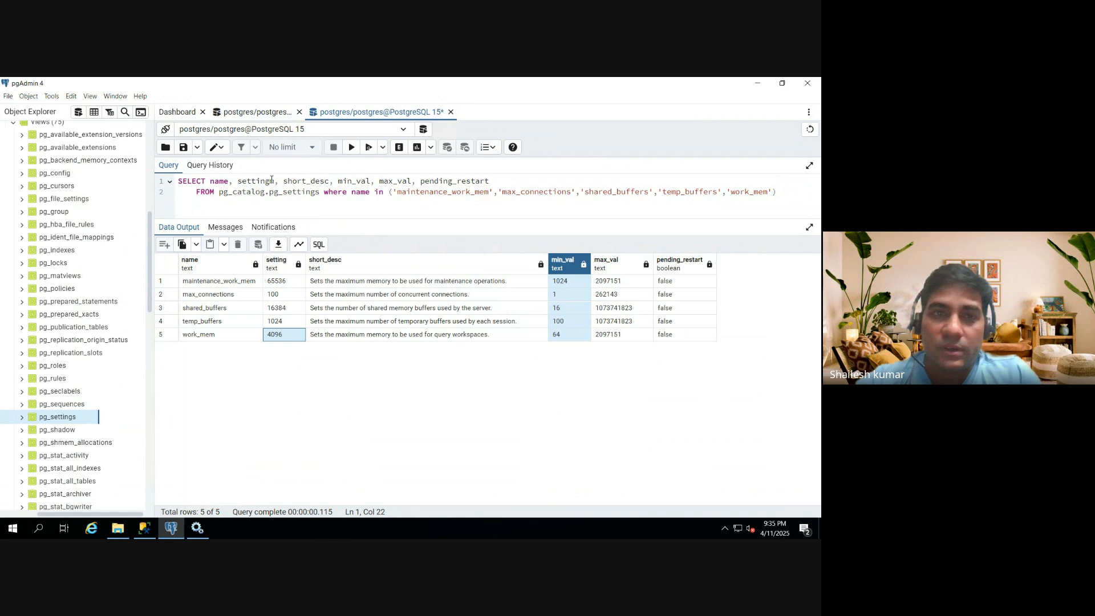
type(" as ")
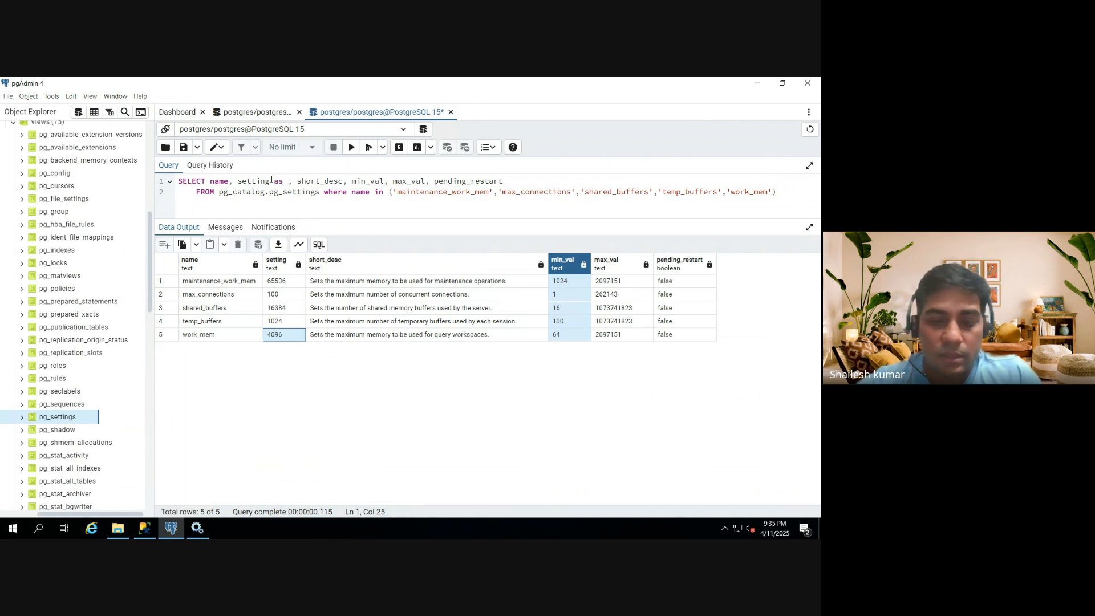
type("Valu")
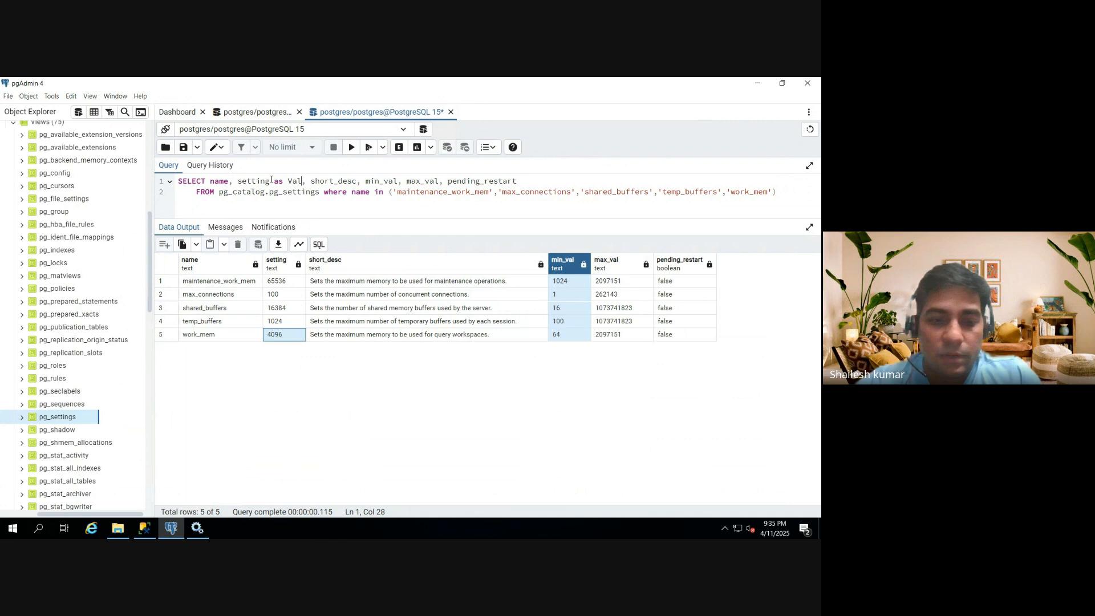
type("e ")
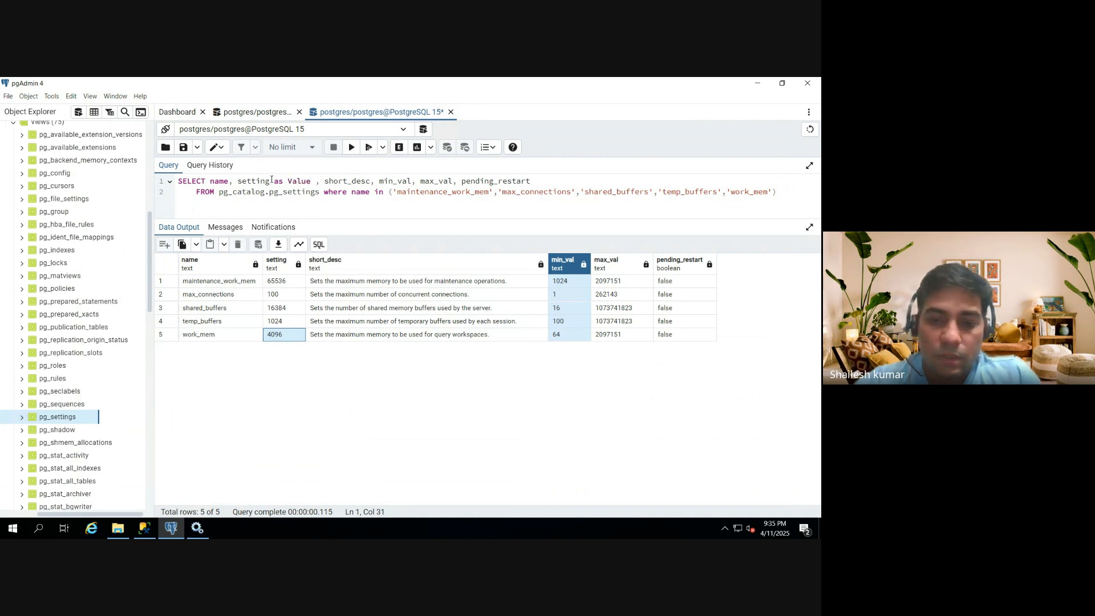
type("=")
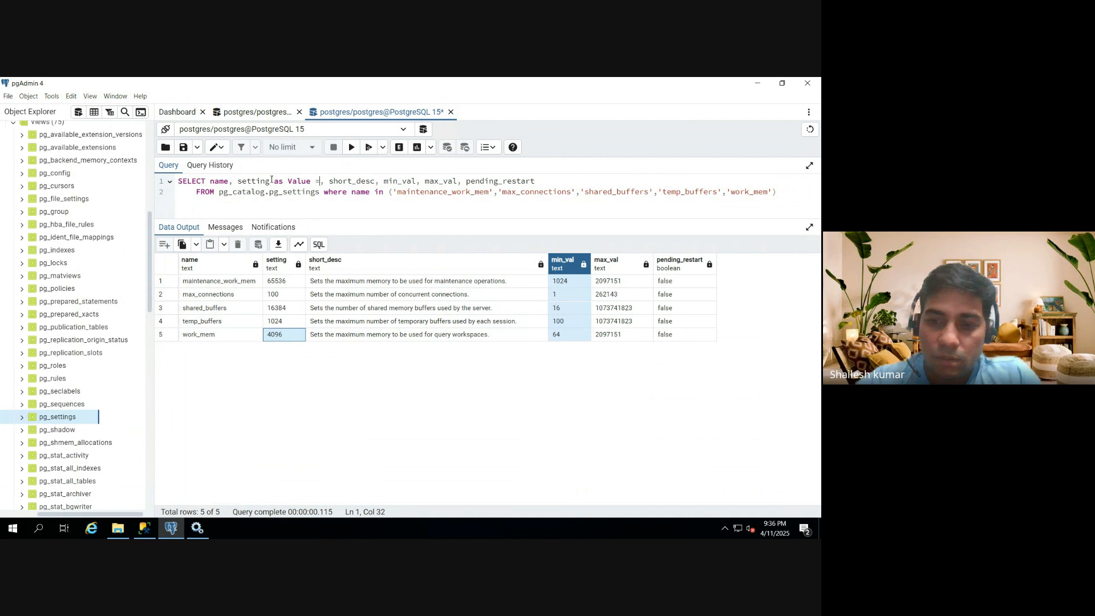
key("BackSpace")
key("BackSpace")
type("_in_")
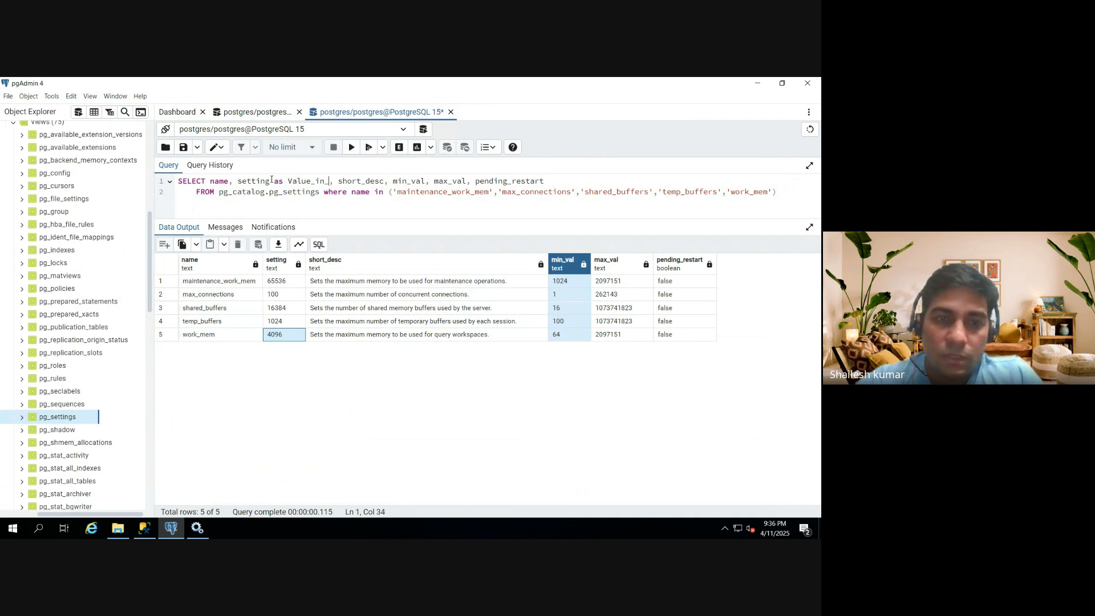
type("KB")
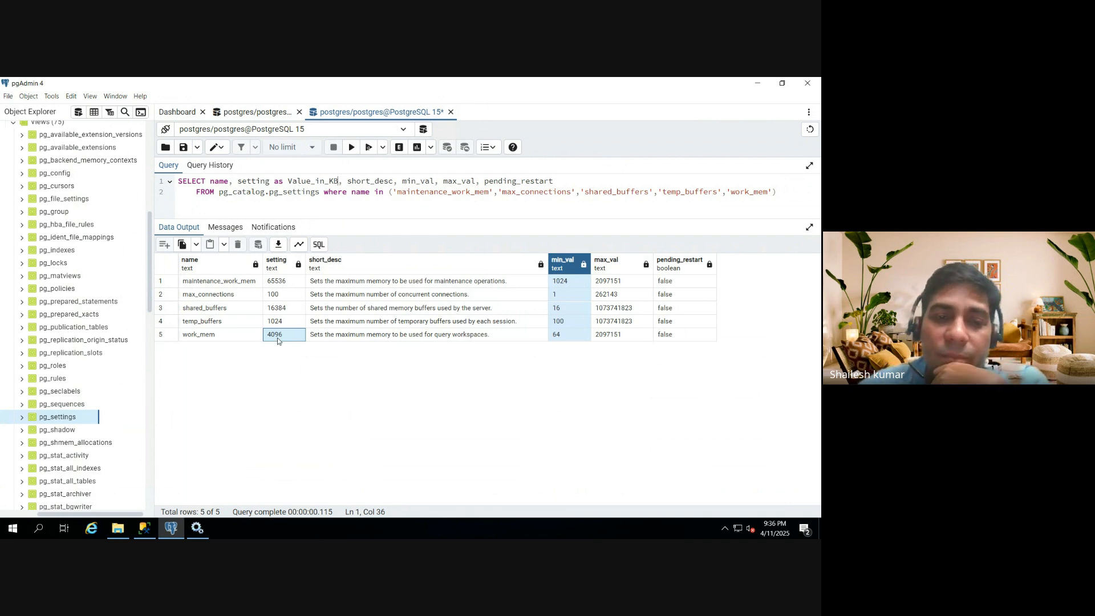
Step: Check the shared_buffers and max_connections settings in the results, and make the query editor area taller
left_click(280, 323)
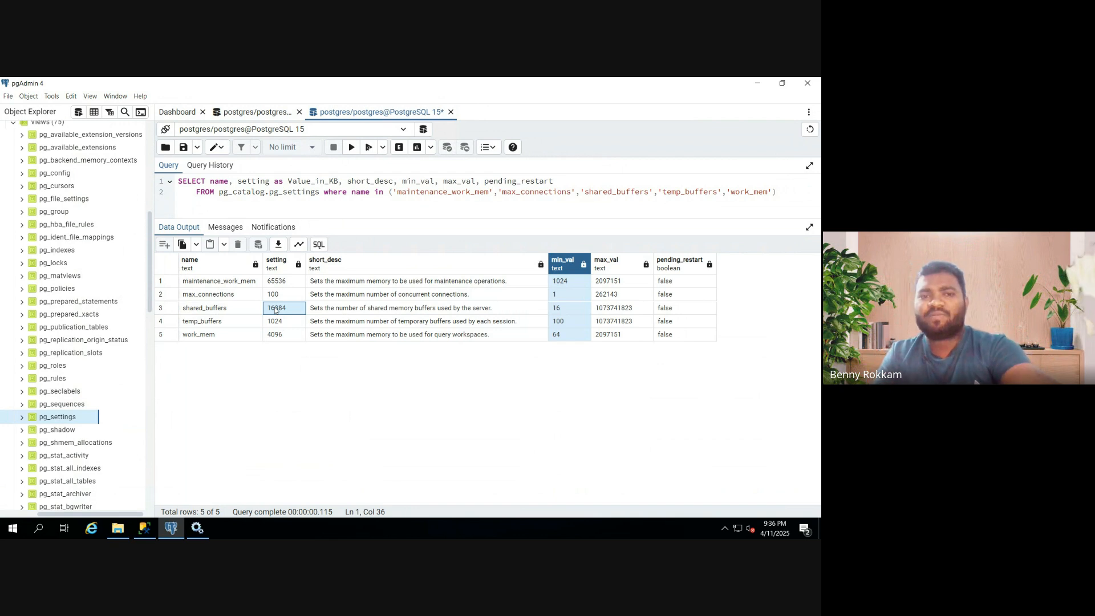
left_click(280, 298)
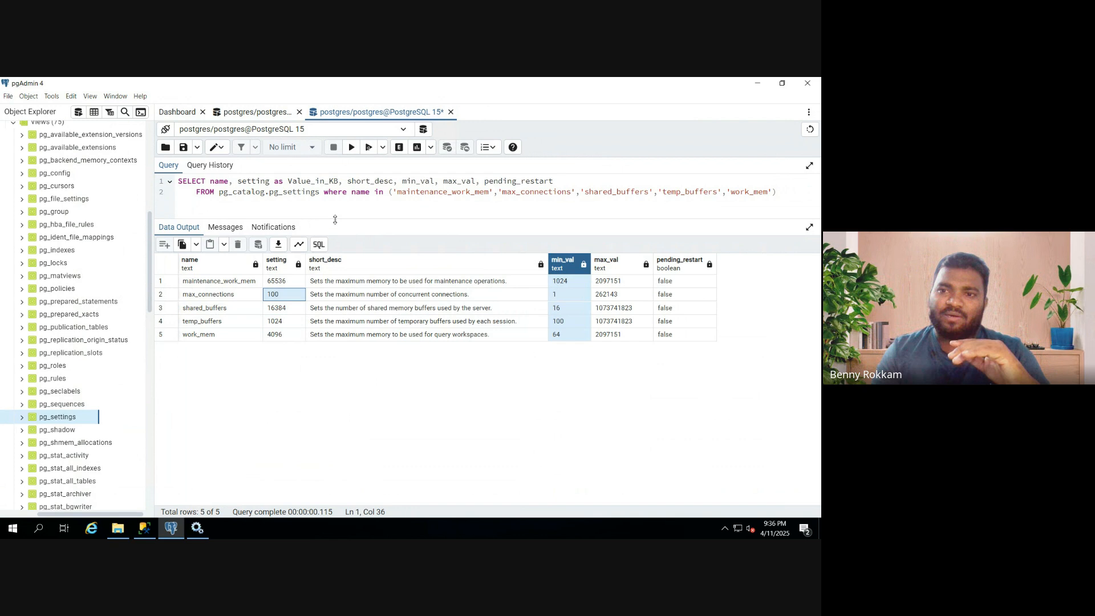
left_click_drag(335, 219, 331, 294)
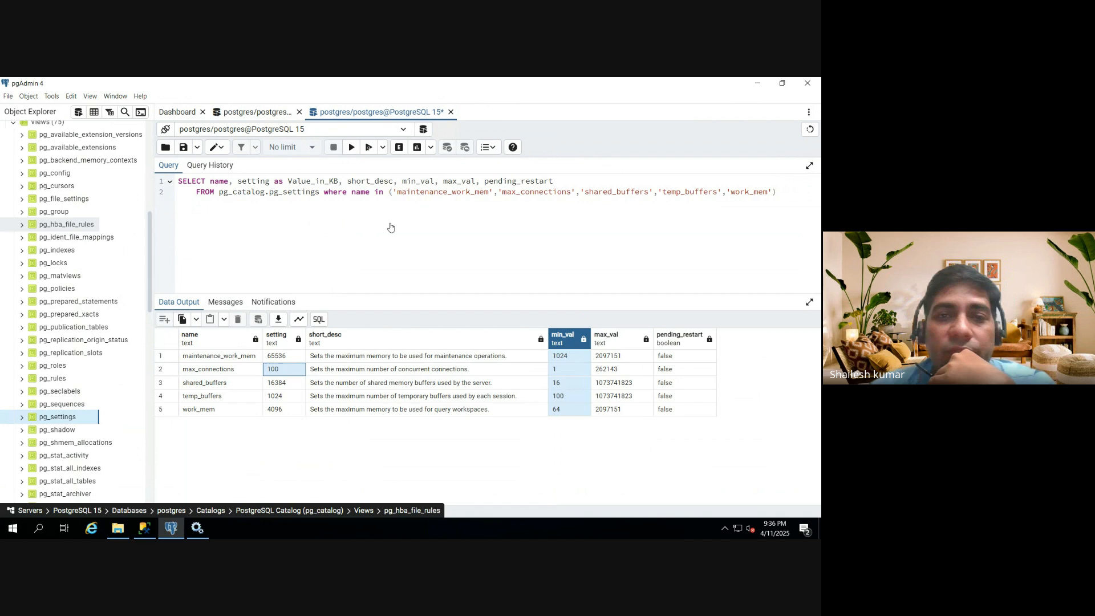
Step: Generate a SELECT script for the pg_hba_file_rules view and run it
right_click(57, 230)
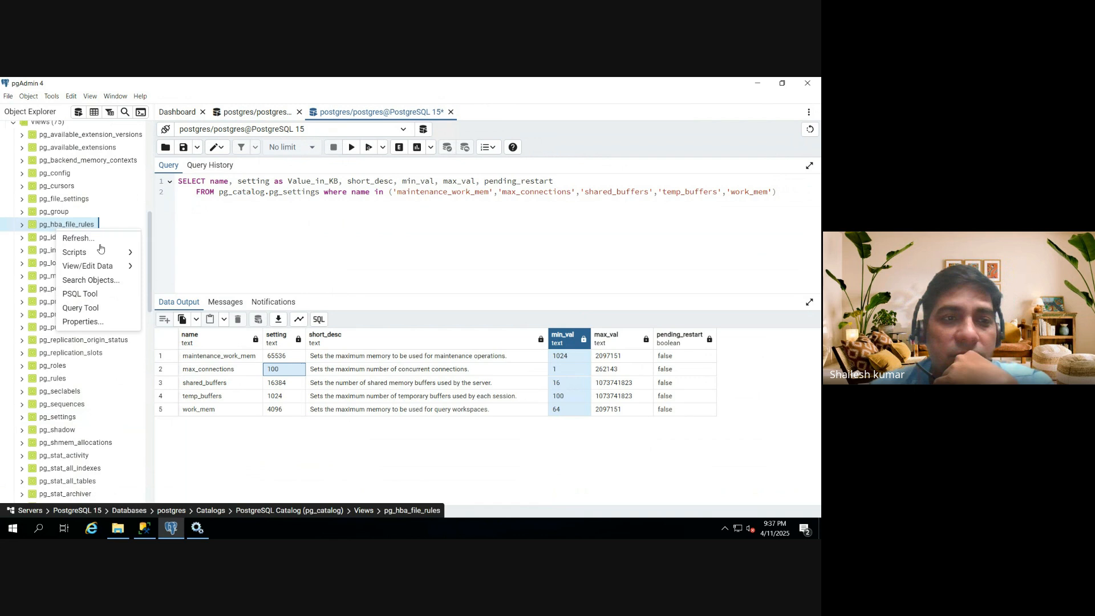
mouse_move(123, 253)
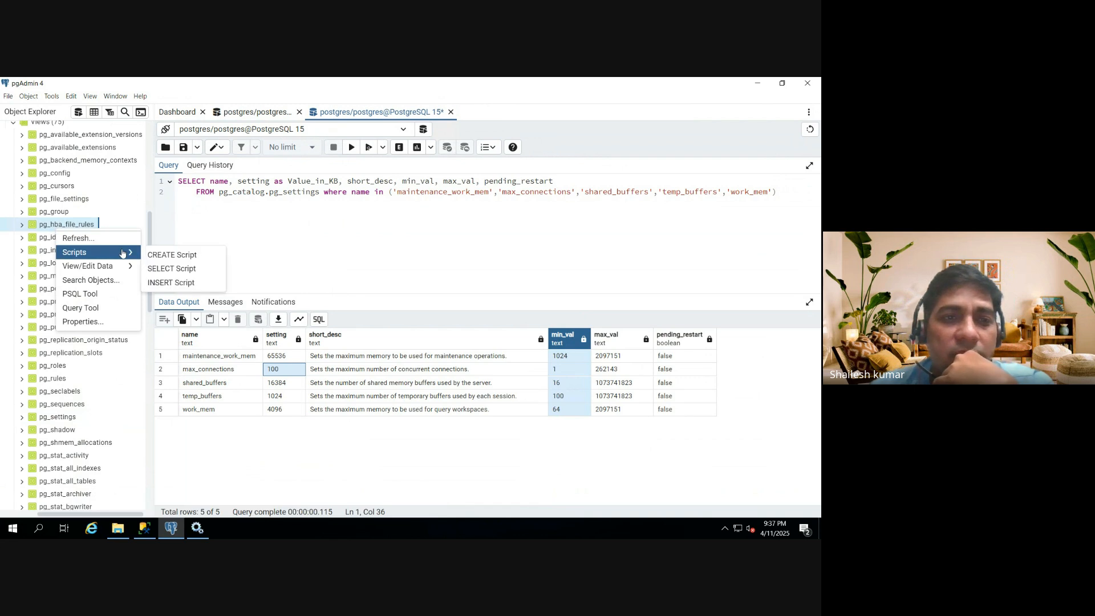
left_click(164, 269)
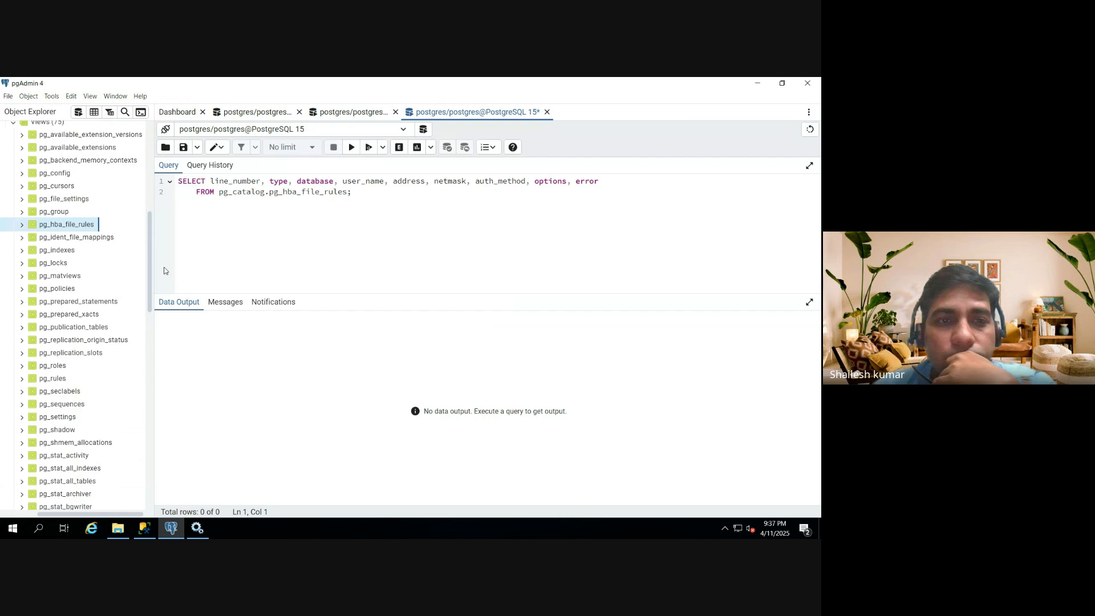
left_click(351, 148)
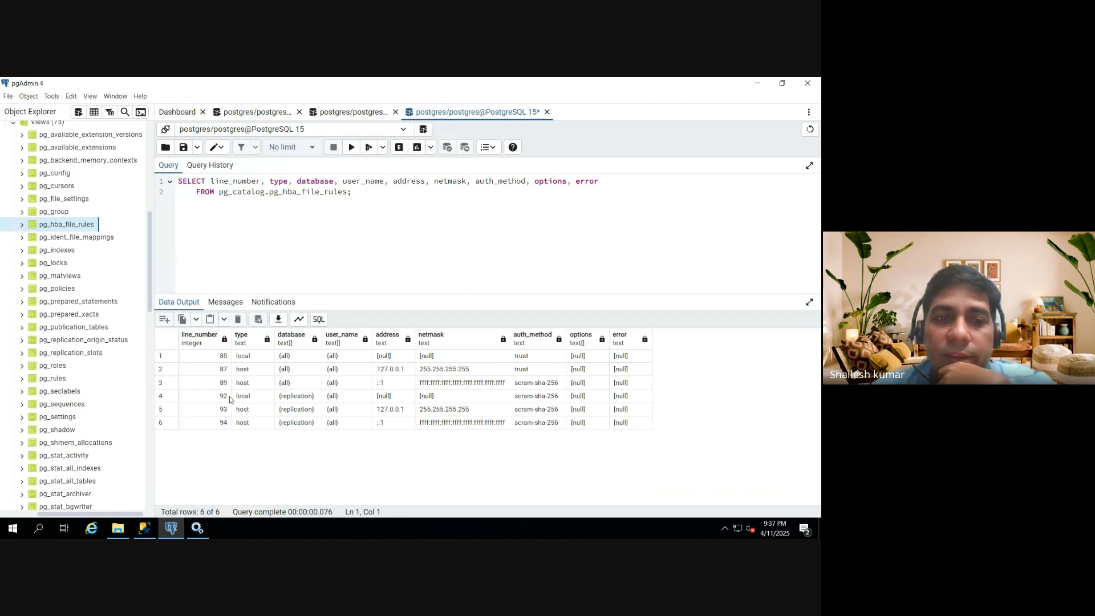
Step: Examine the database column of the pg_hba_file_rules results and the host address of the second rule
left_click(295, 343)
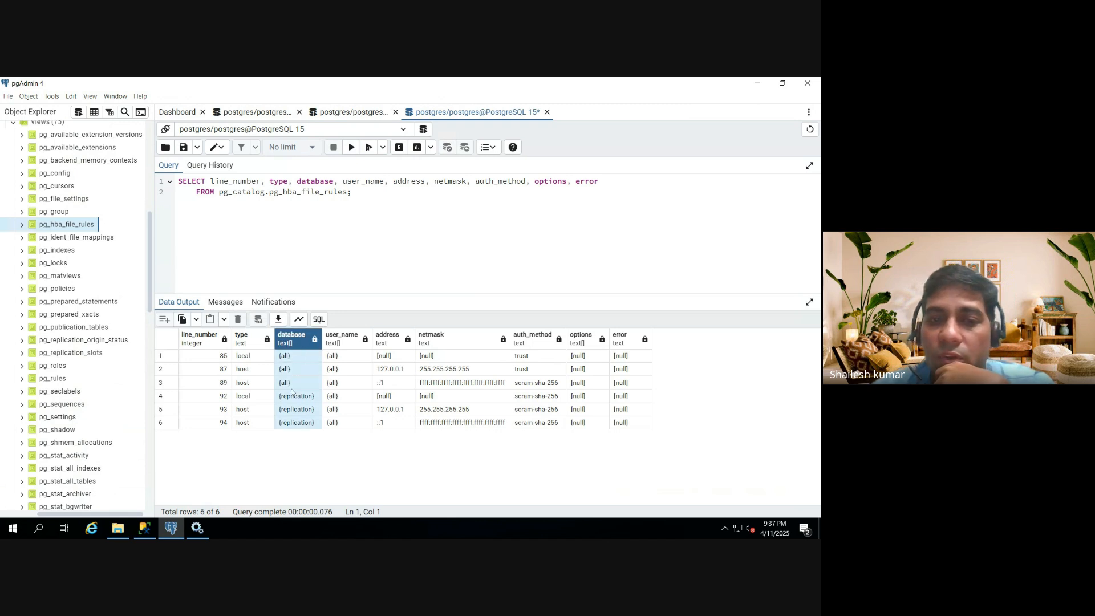
left_click(289, 359)
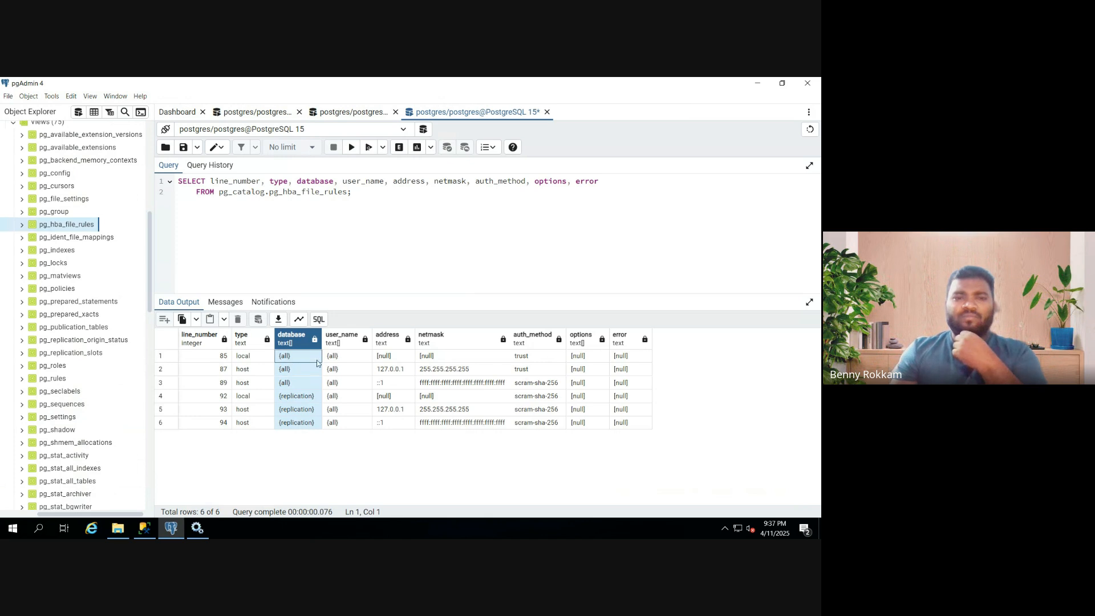
left_click(389, 370)
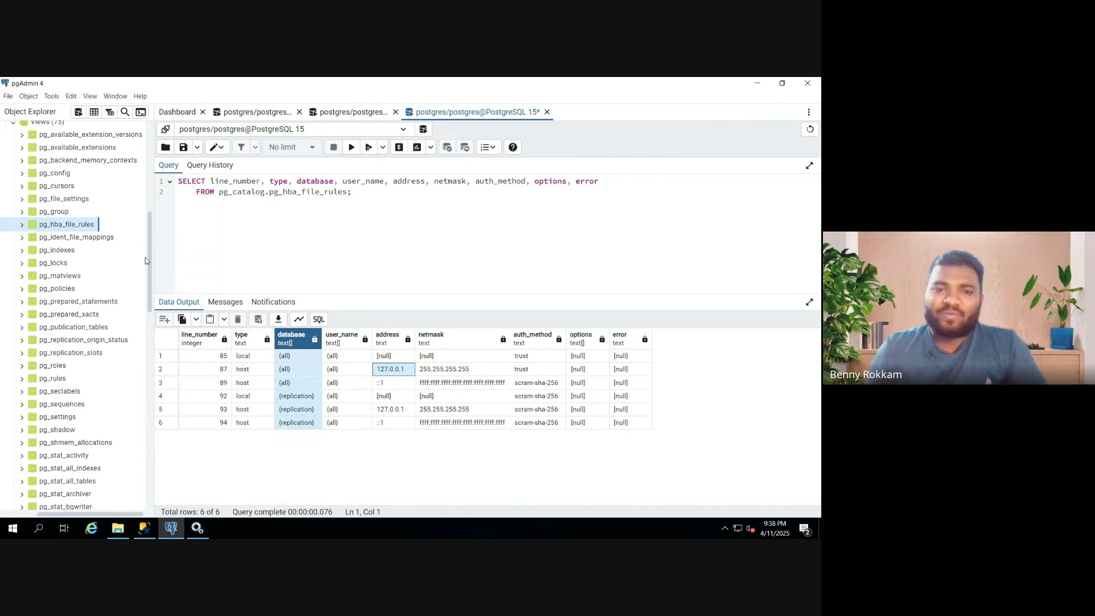
Step: Generate a SELECT script for the pg_stat_database view and run it
left_click_drag(151, 258, 149, 421)
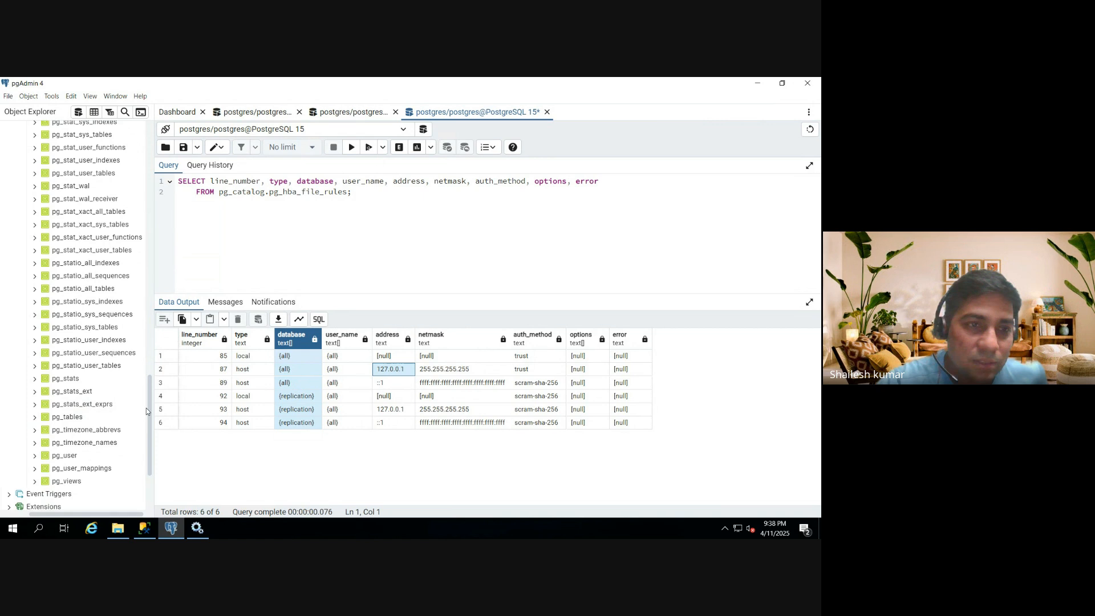
scroll(149, 397, "up", 2)
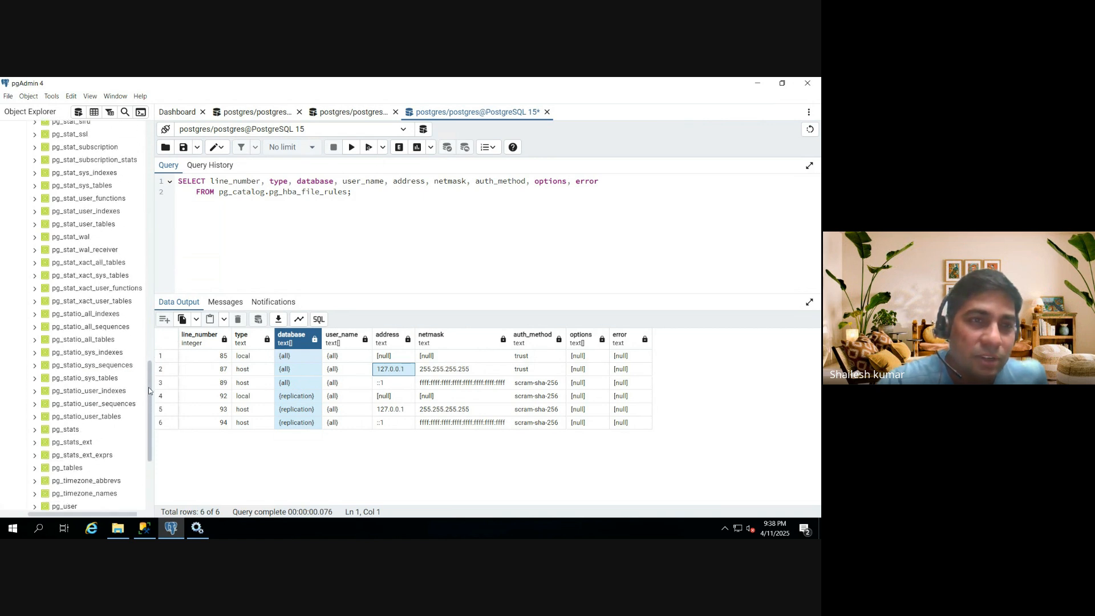
scroll(150, 378, "up", 2)
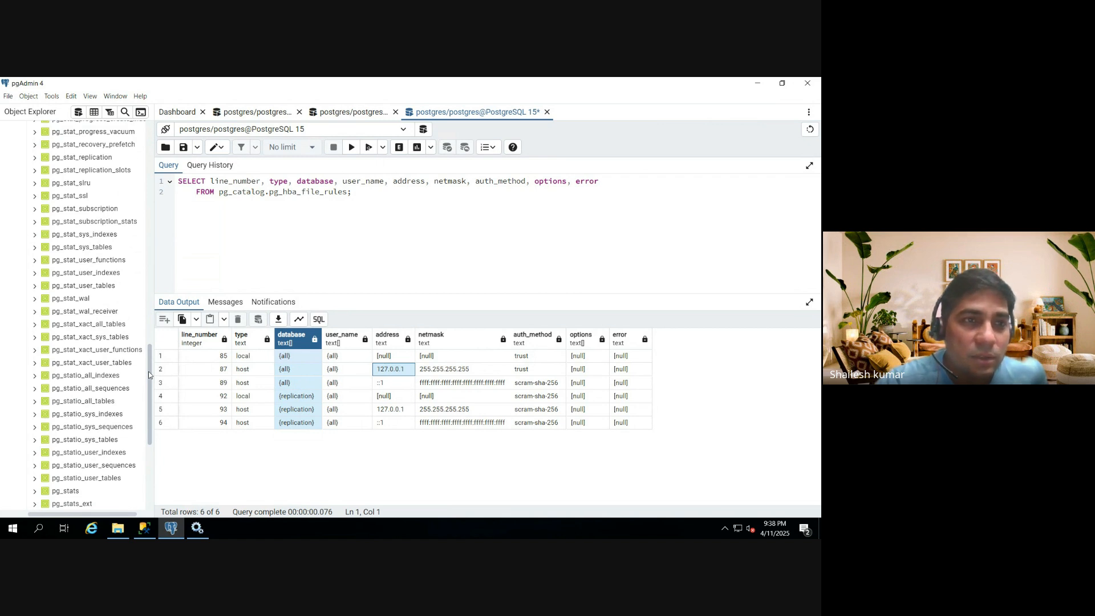
scroll(148, 365, "up", 3)
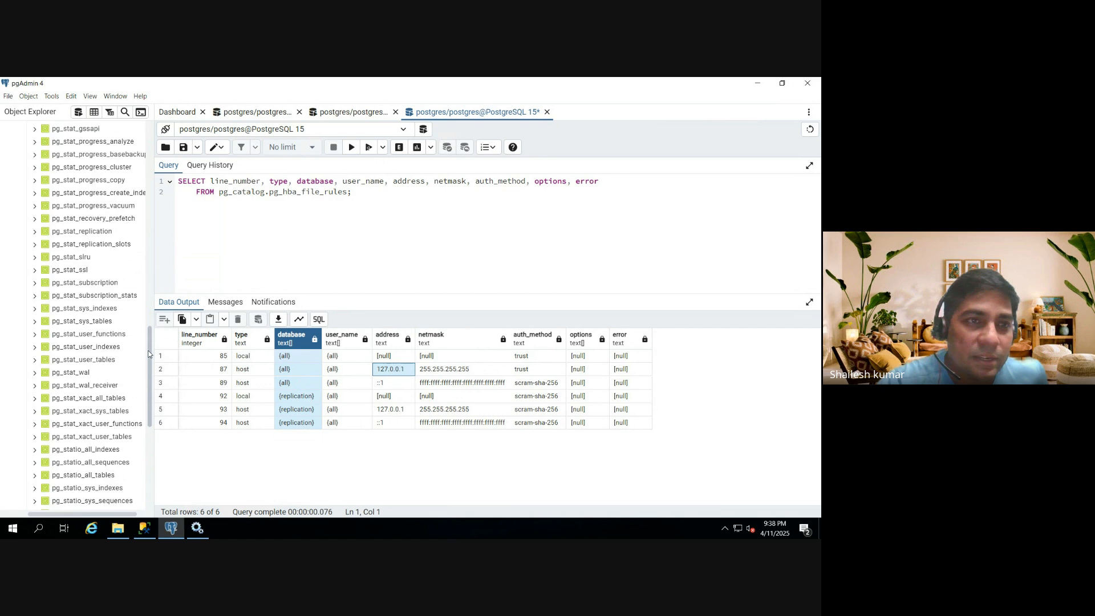
scroll(148, 342, "up", 4)
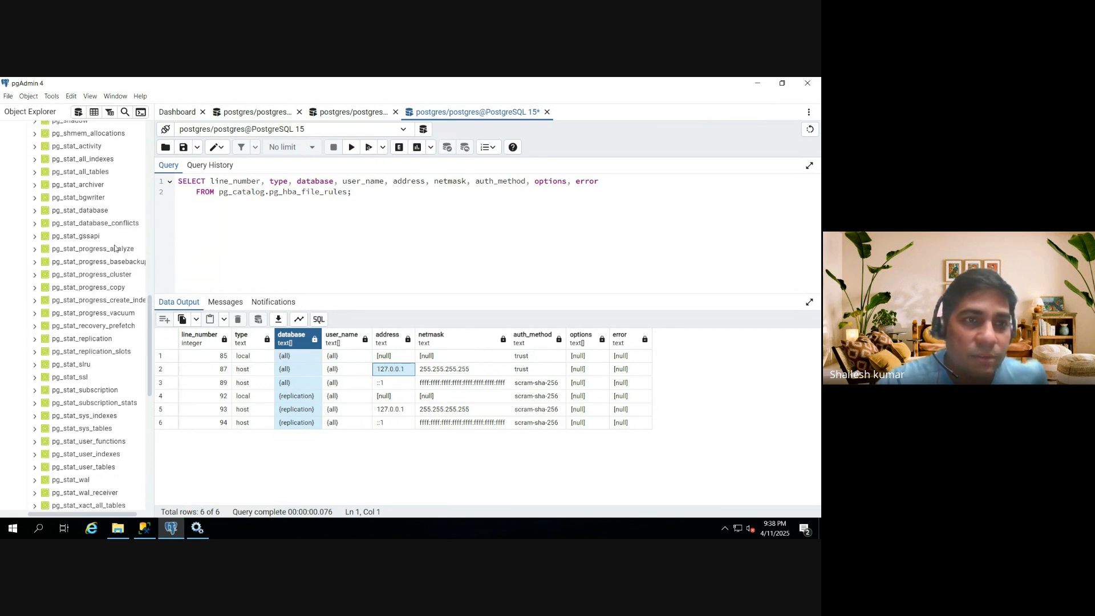
right_click(91, 211)
mouse_move(140, 237)
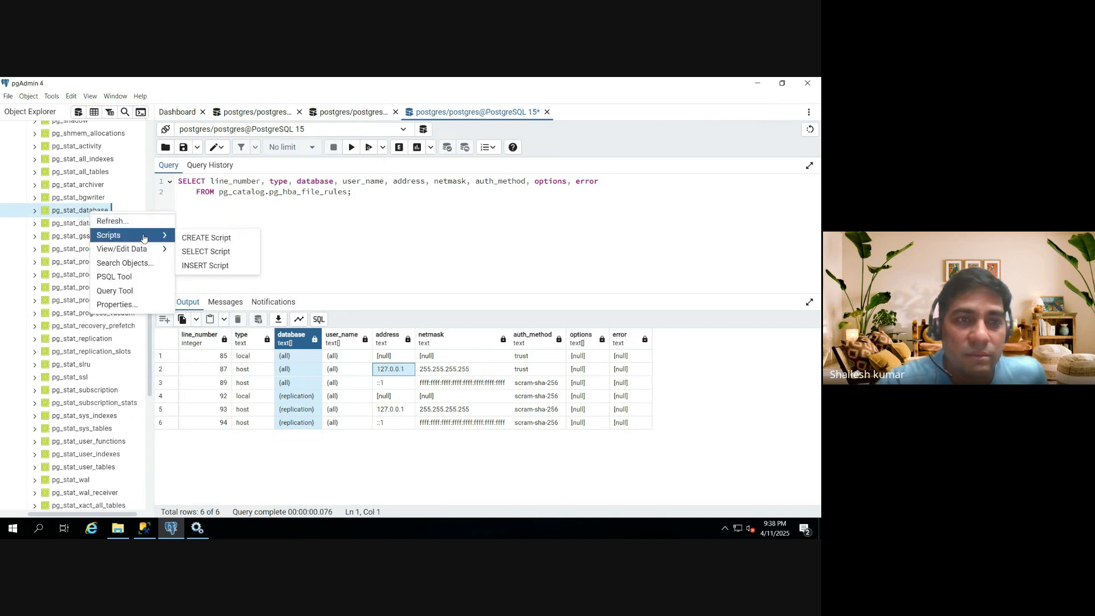
left_click(192, 254)
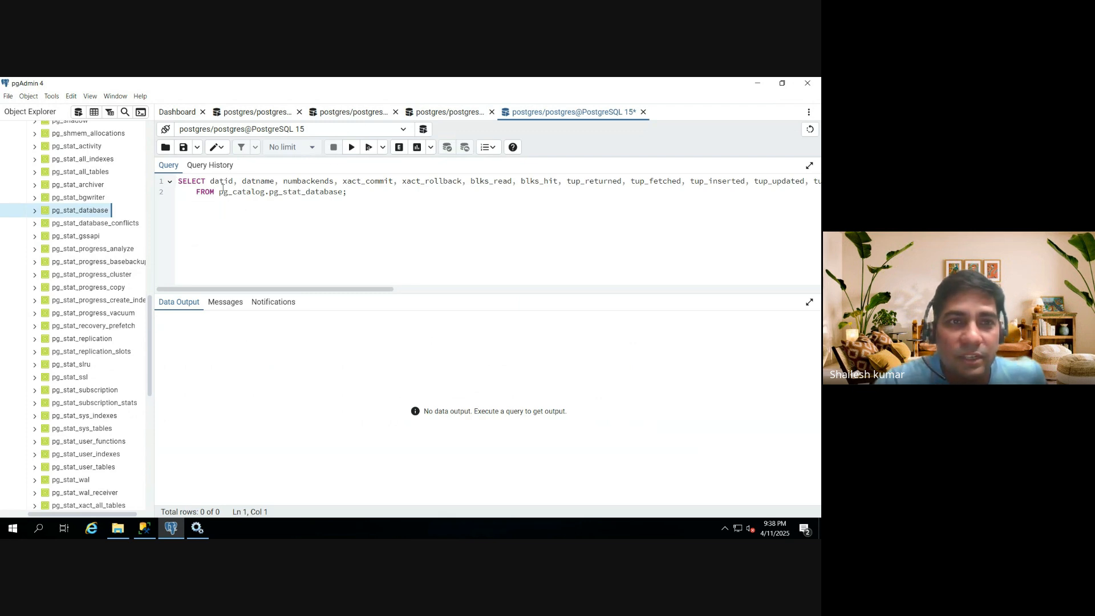
left_click(352, 148)
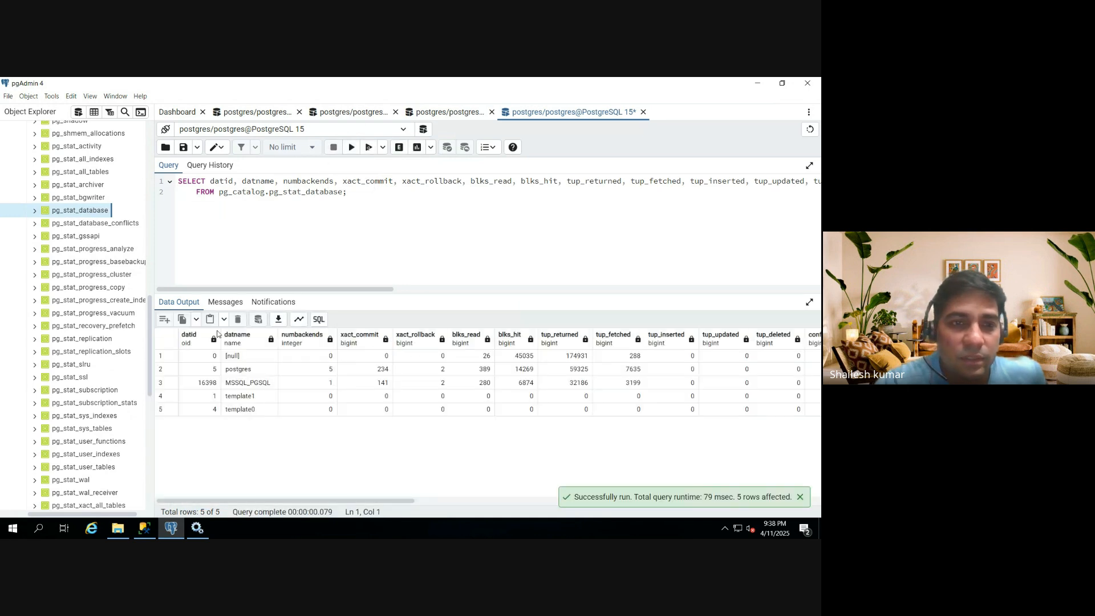
Step: Examine the postgres, template1 and template0 rows in the pg_stat_database results, comparing their datid and datname entries
left_click(201, 400)
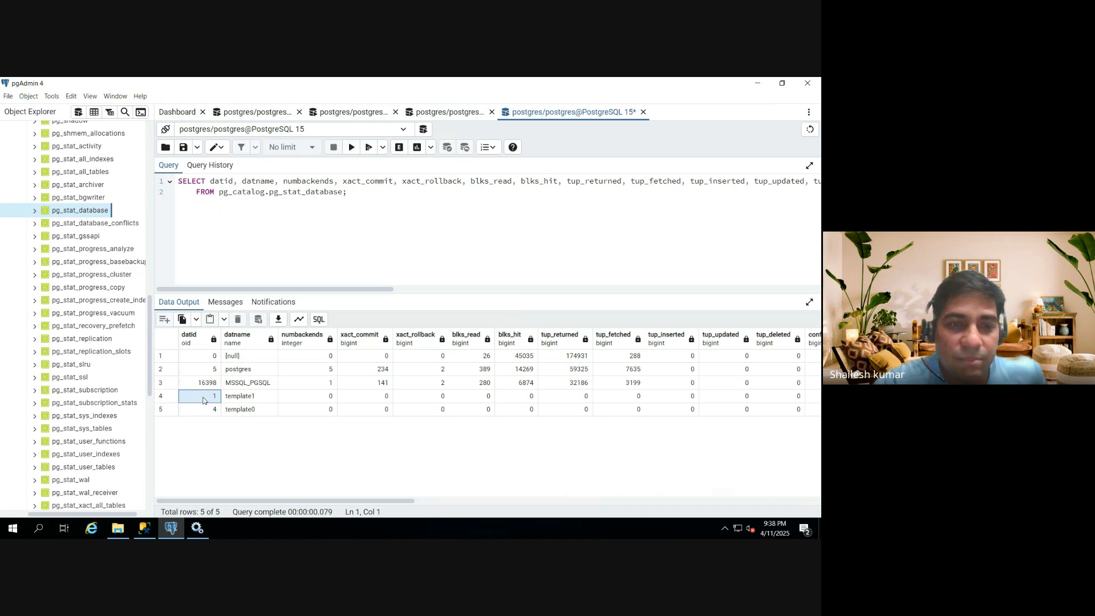
left_click(219, 371)
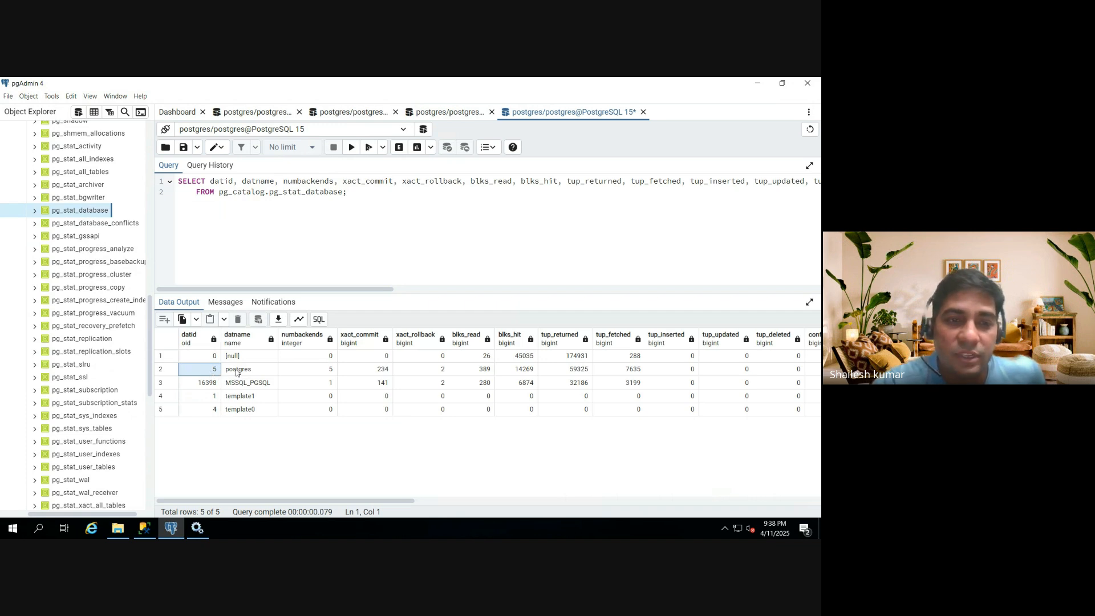
left_click(234, 372)
left_click(239, 398)
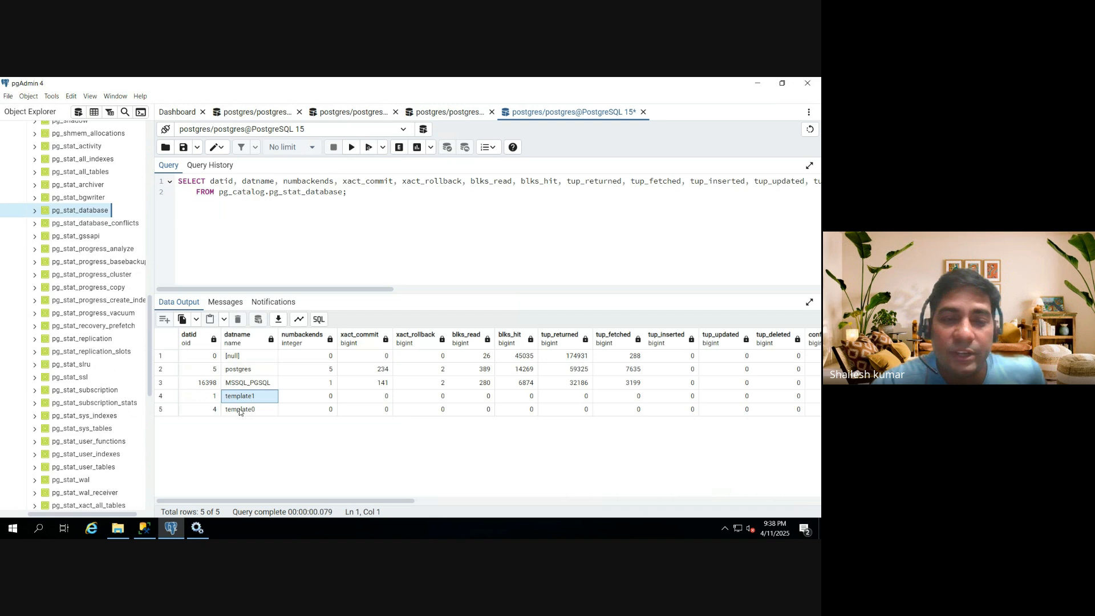
left_click(239, 410)
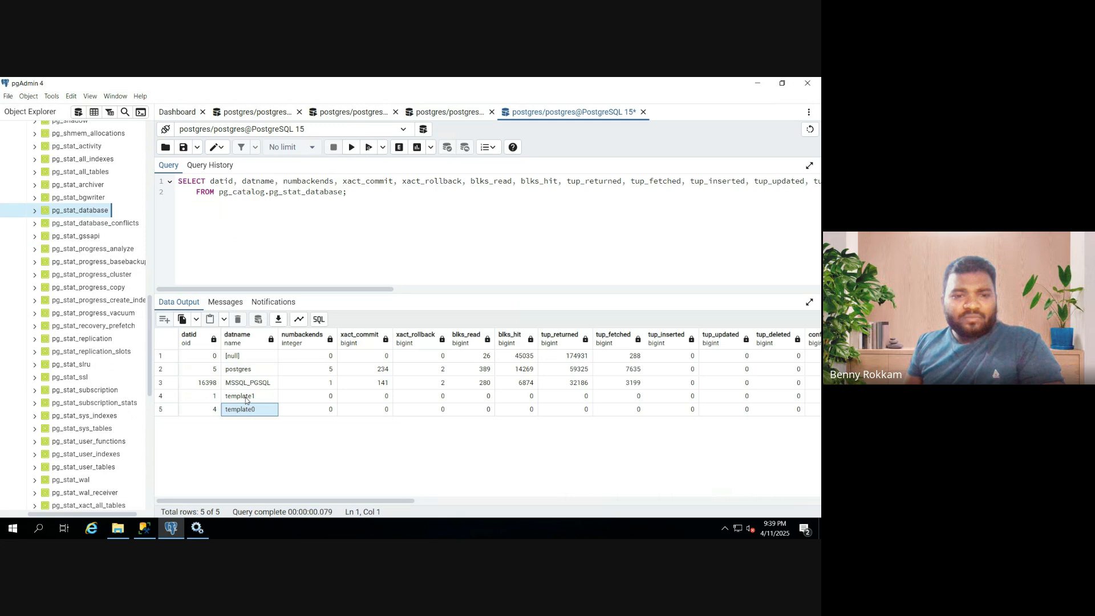
left_click(246, 401)
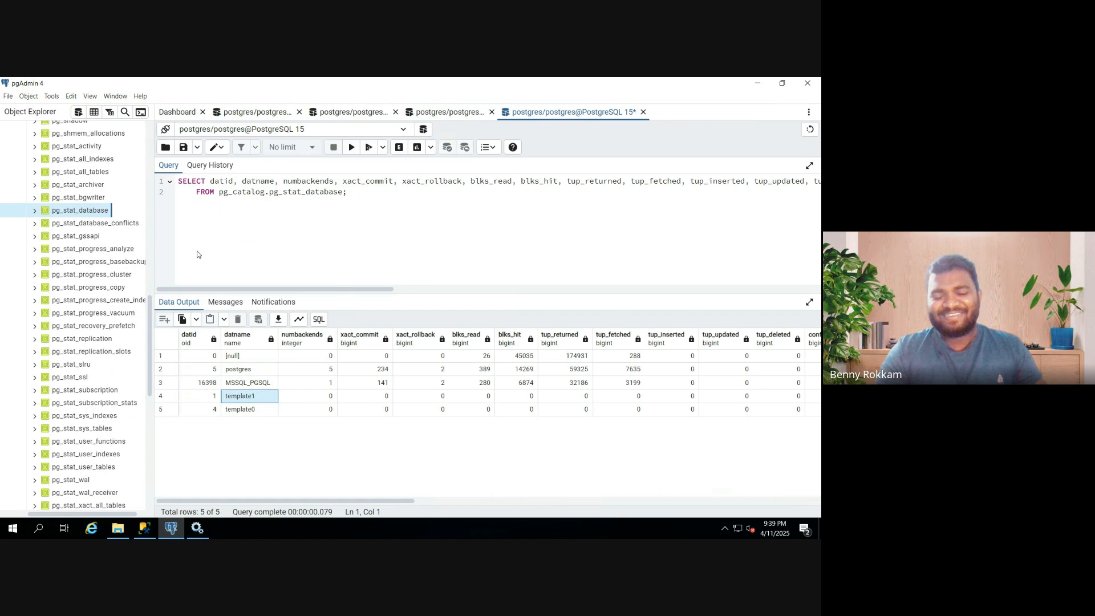
Step: Minimize the remote desktop session and stop presenting the screen in the Google Meet call
mouse_move(540, 83)
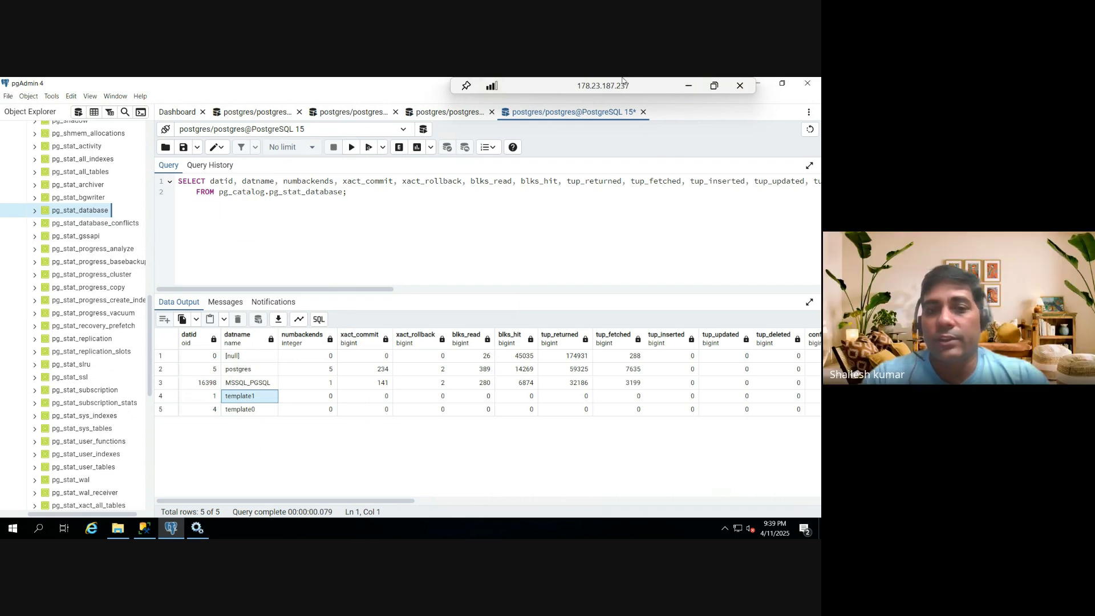
left_click(689, 87)
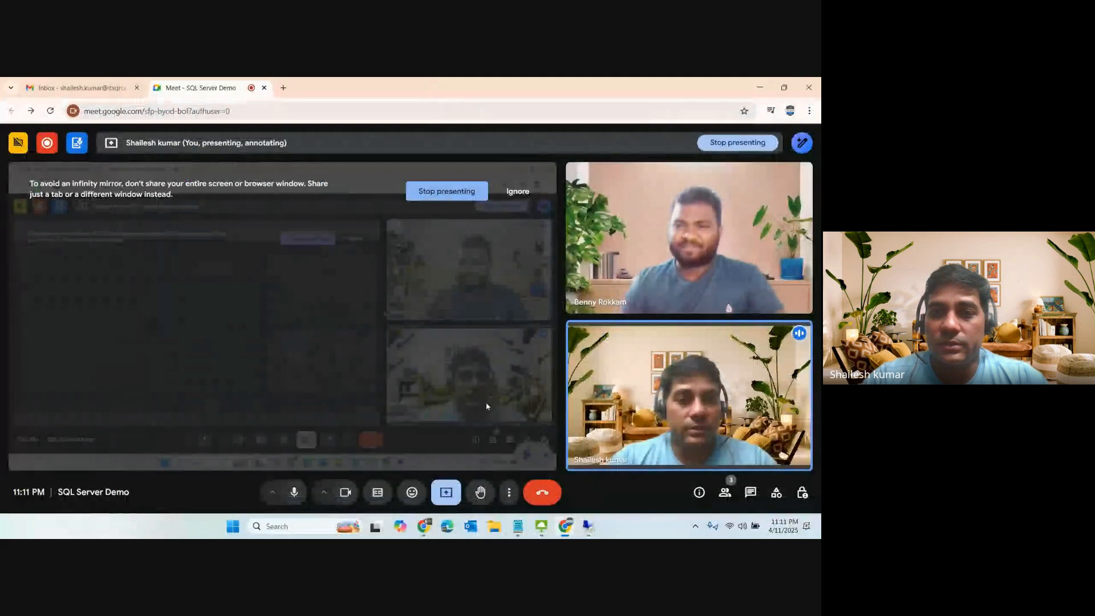
left_click(438, 194)
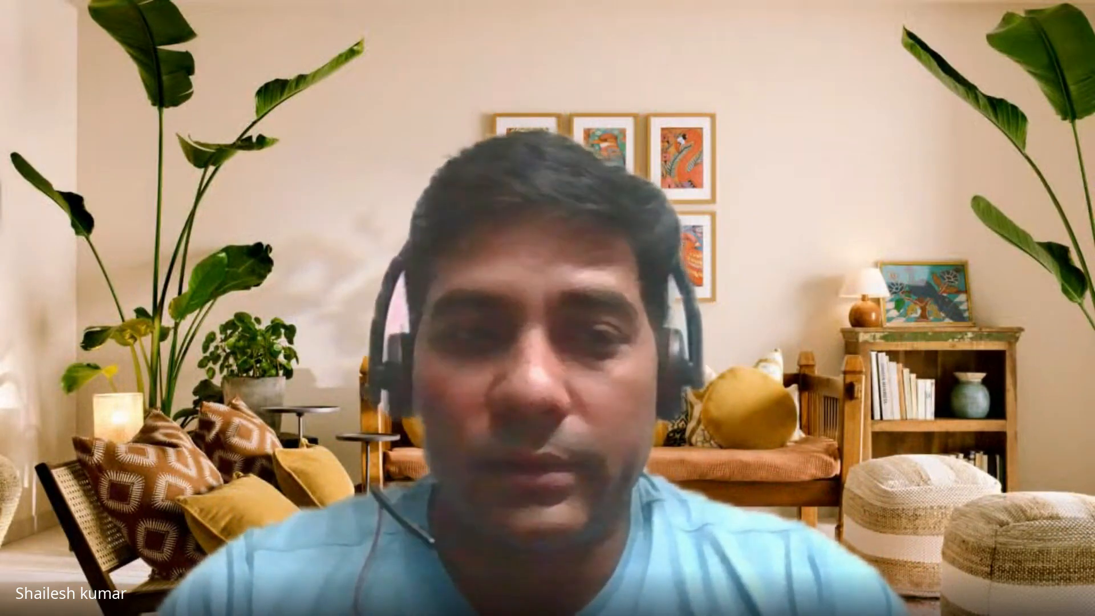